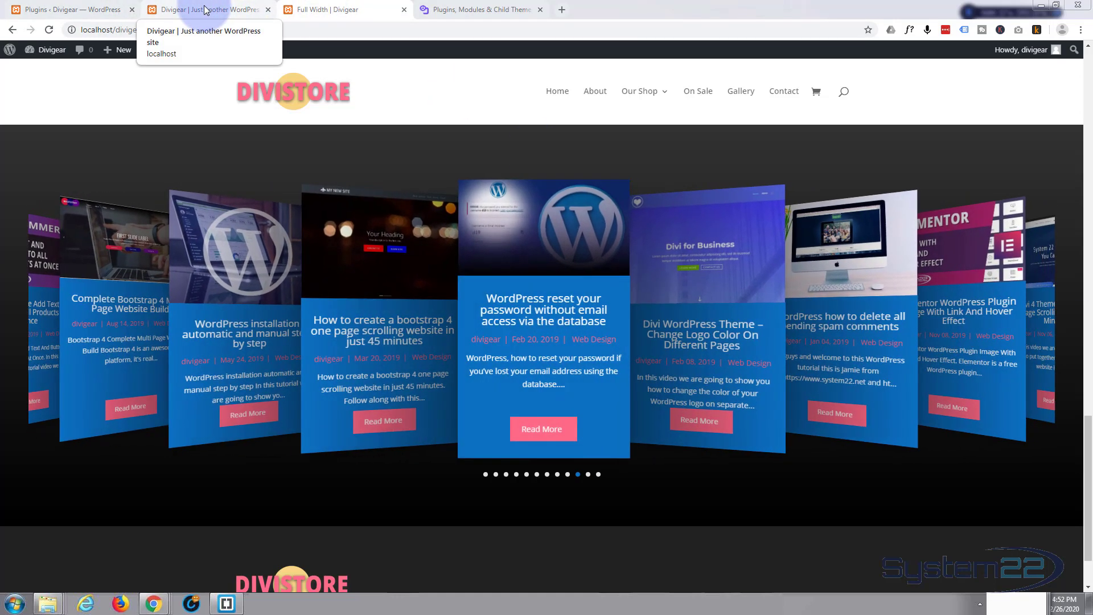
Scroll the divigear.com products page to the Divi Blog Carousel Module, then return to the localhost Divigear homepage
click(206, 10)
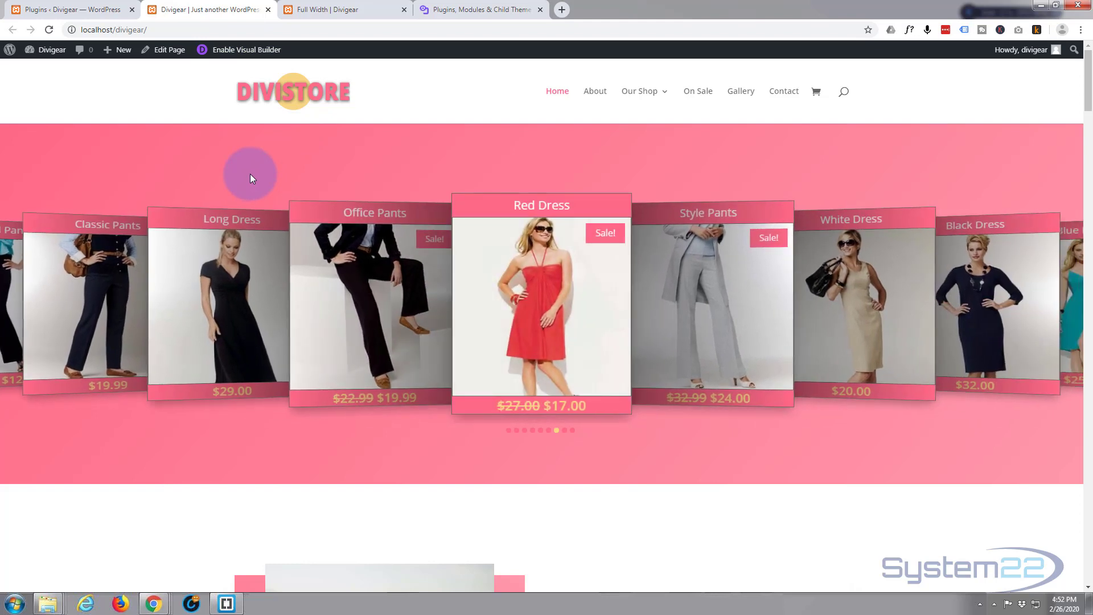
click(489, 10)
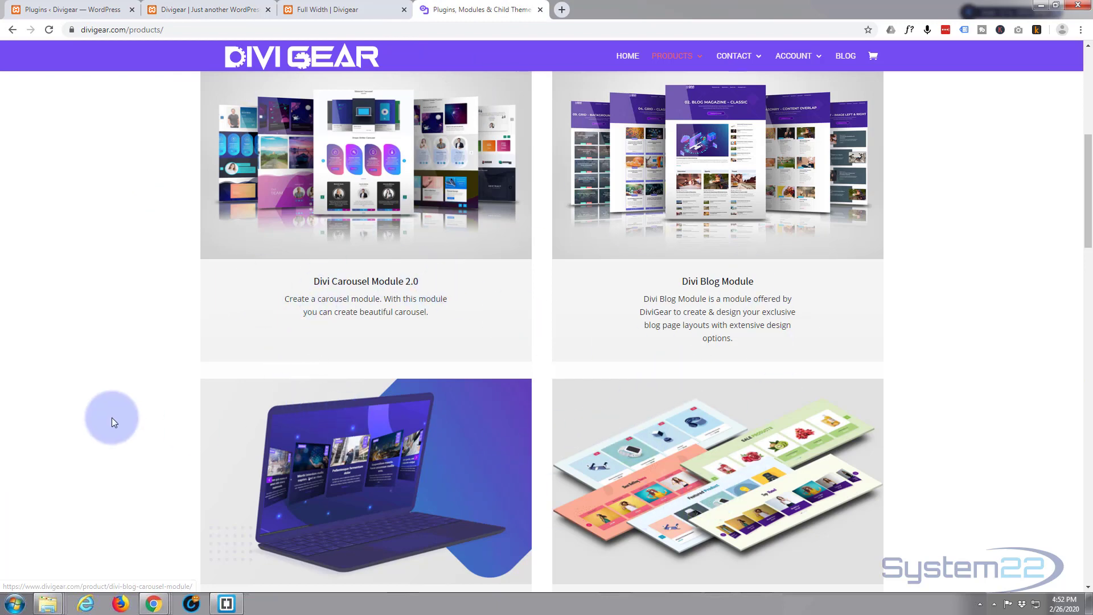
scroll(111, 421, down, 2)
scroll(111, 420, down, 2)
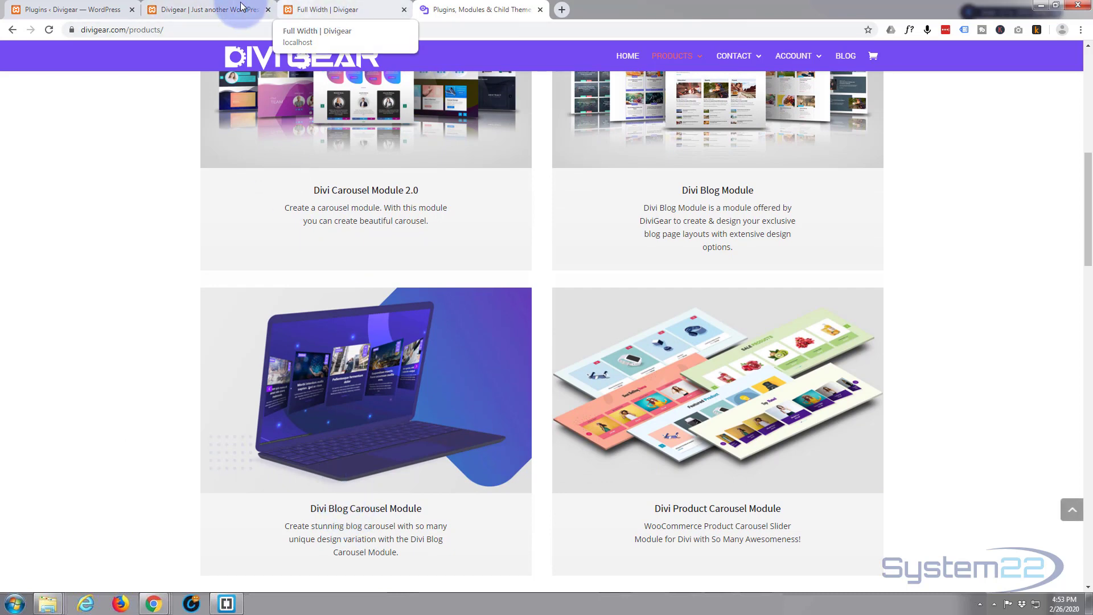
click(222, 8)
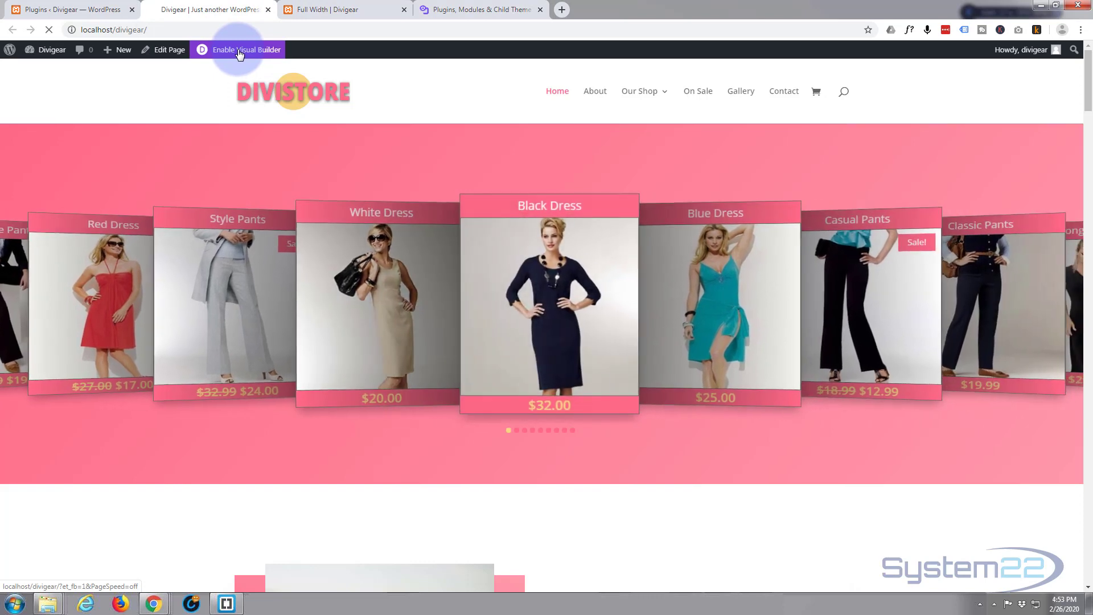
Enable the Visual Builder on the homepage and scroll down to the Shop the Sale section
click(239, 51)
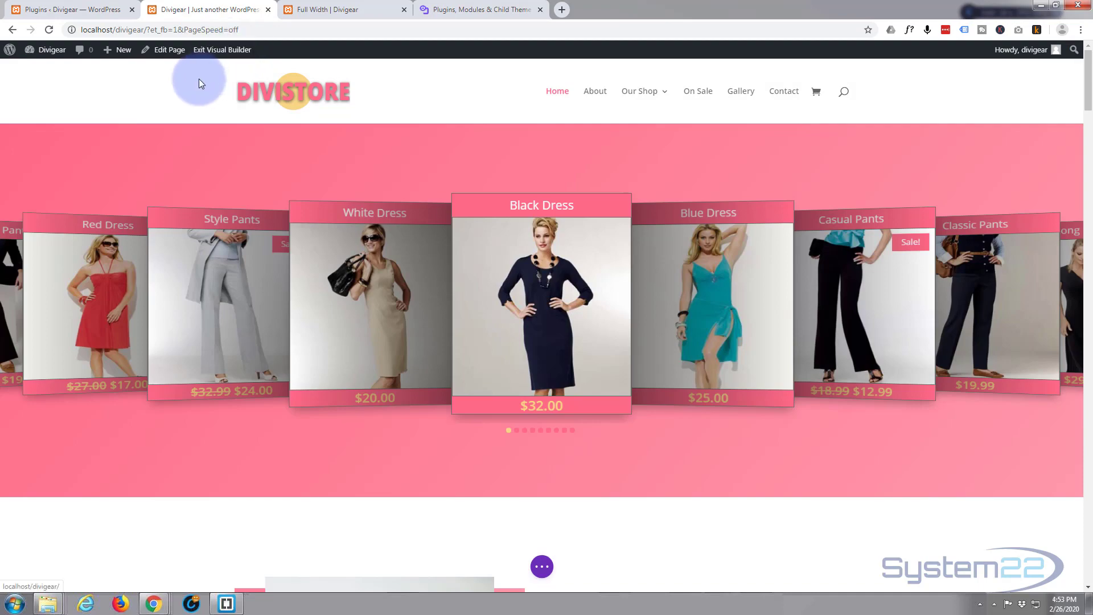
scroll(156, 237, down, 13)
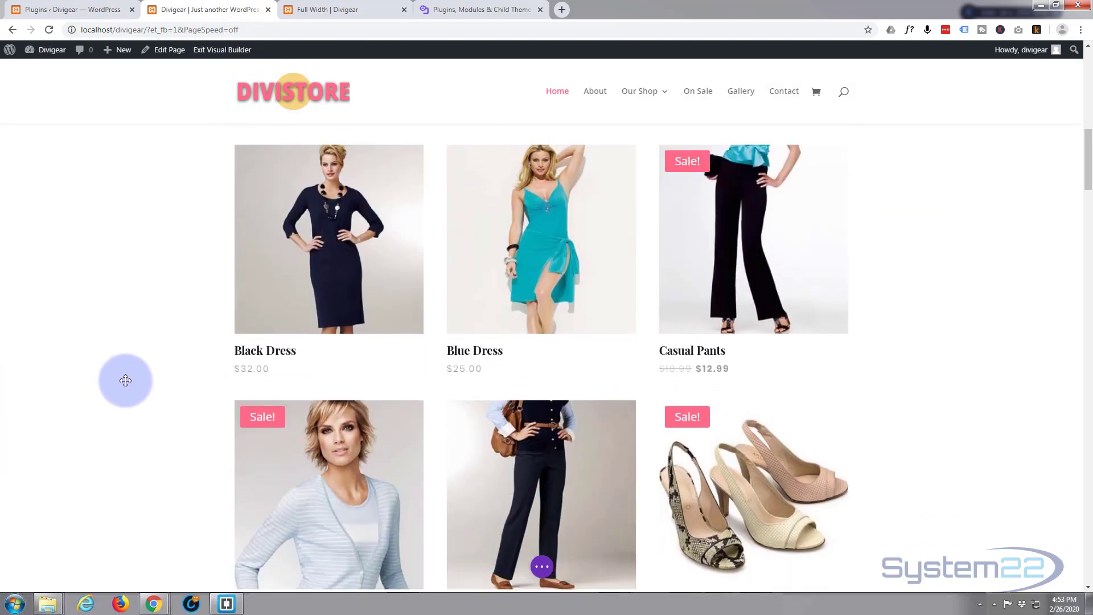
scroll(125, 380, down, 13)
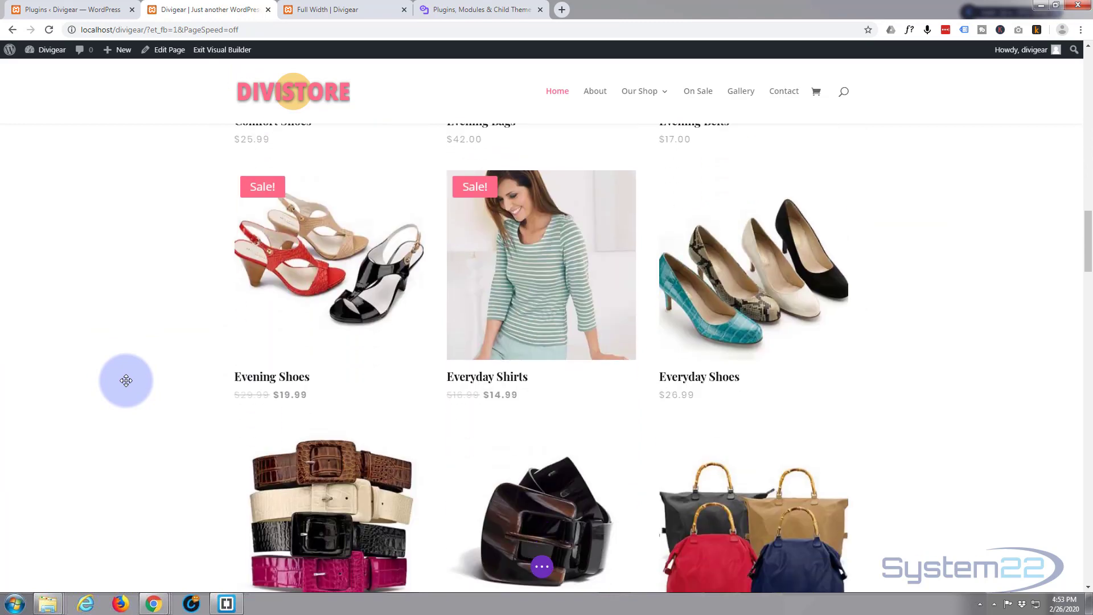
scroll(126, 380, down, 9)
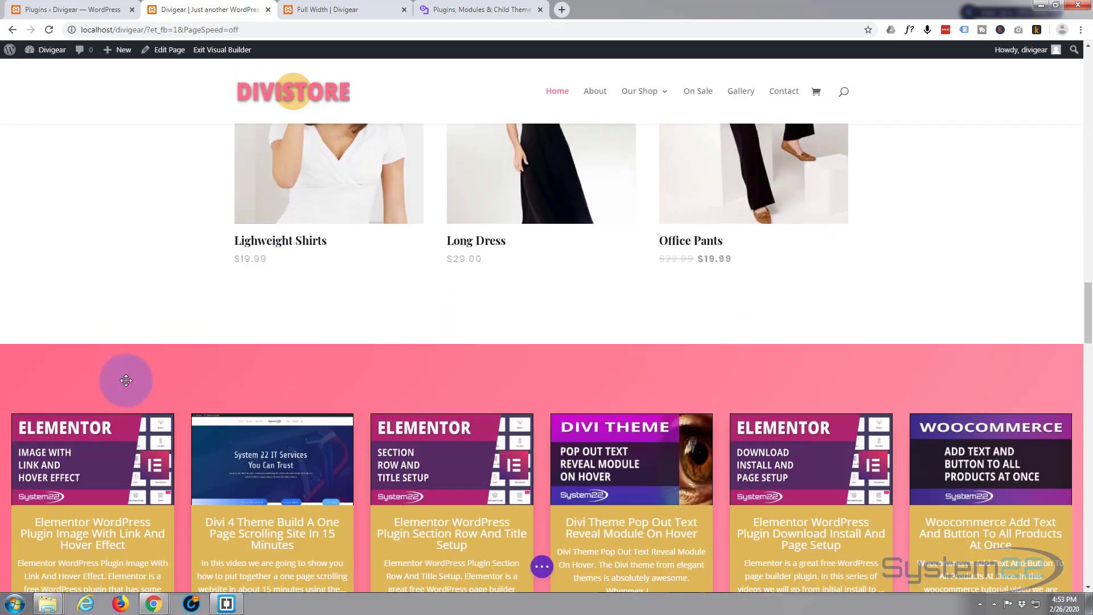
scroll(126, 381, down, 7)
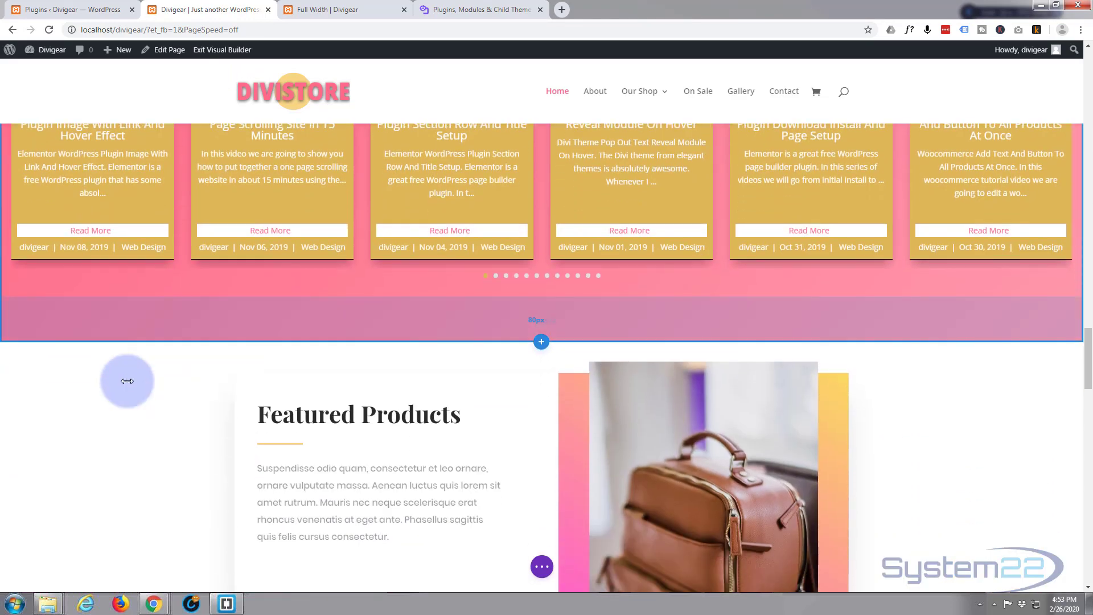
scroll(127, 381, up, 4)
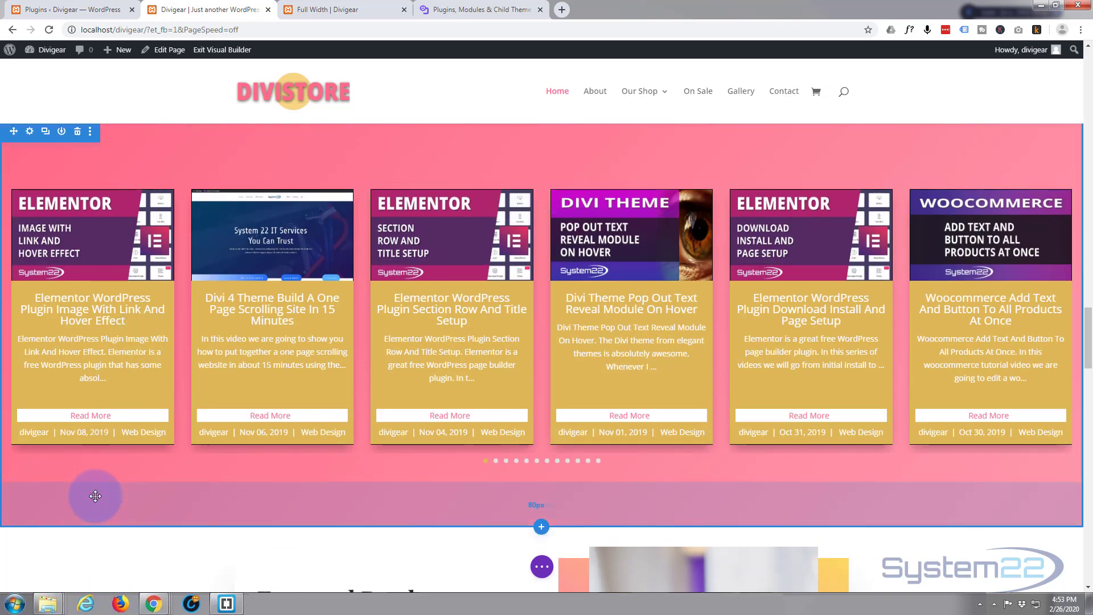
scroll(125, 235, down, 5)
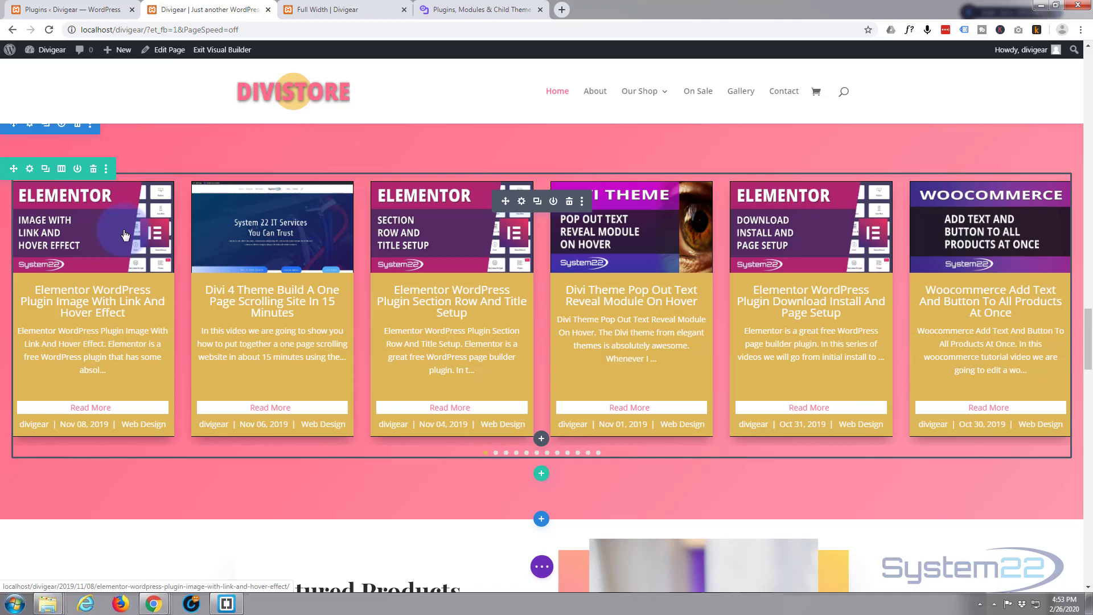
scroll(125, 234, down, 5)
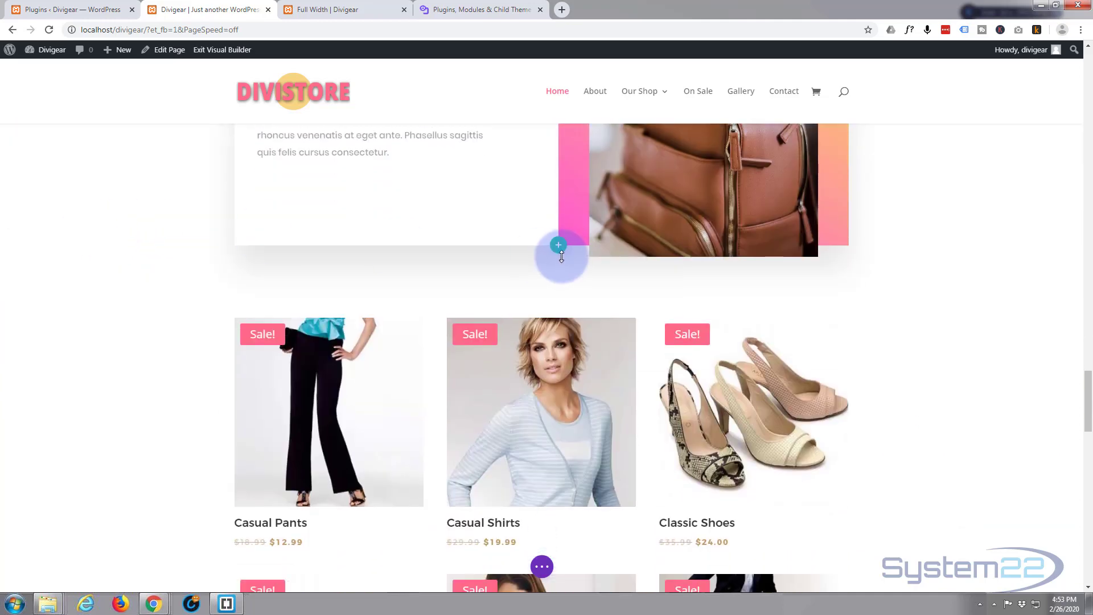
scroll(513, 490, down, 5)
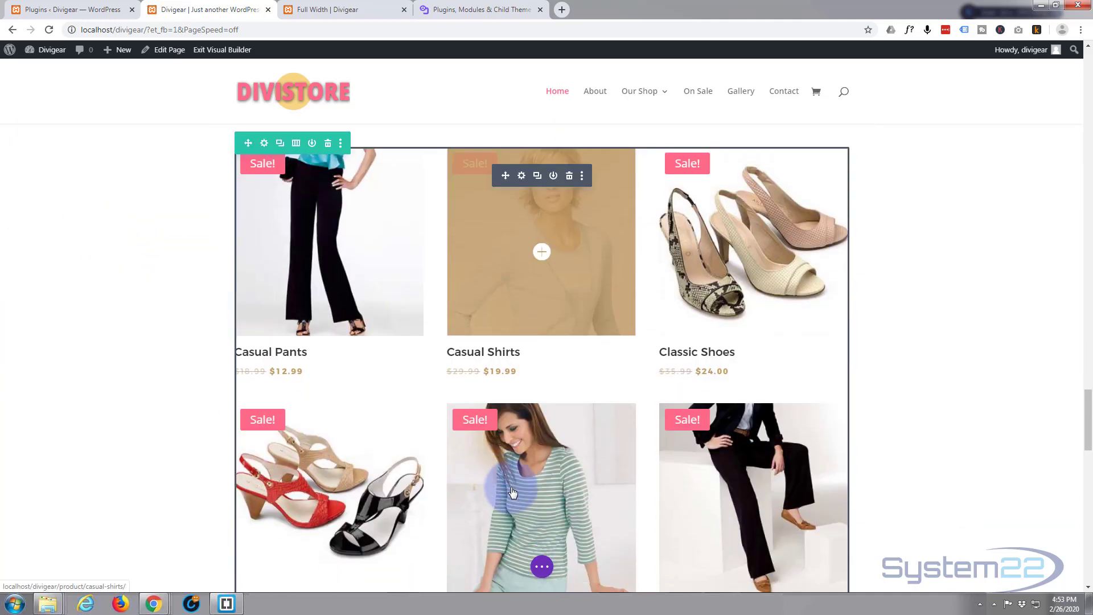
scroll(512, 490, down, 9)
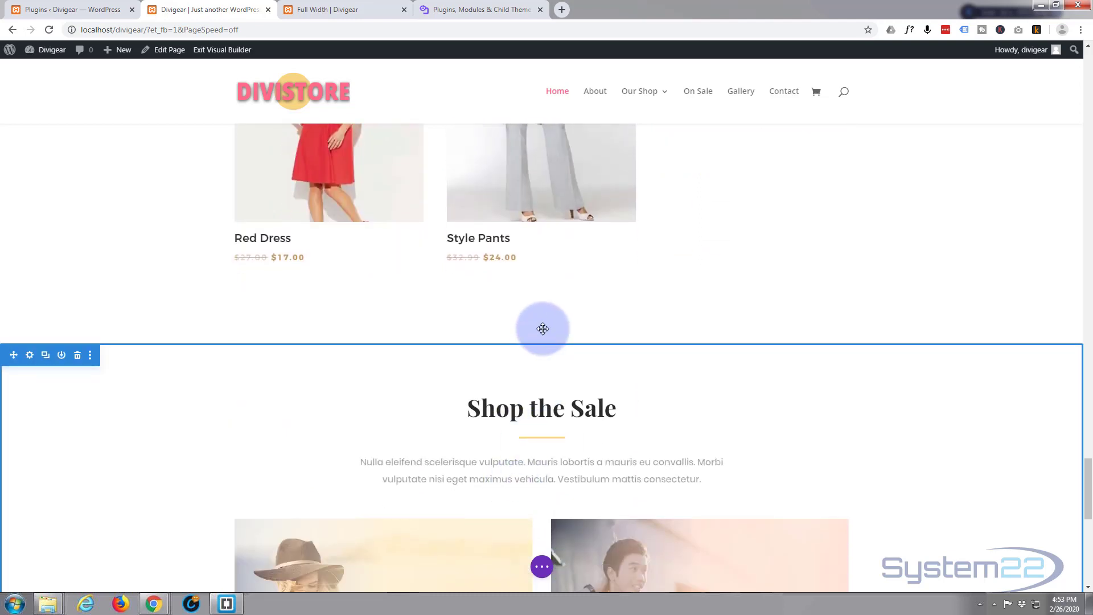
Insert a regular section with a single-column row above Shop the Sale
click(541, 341)
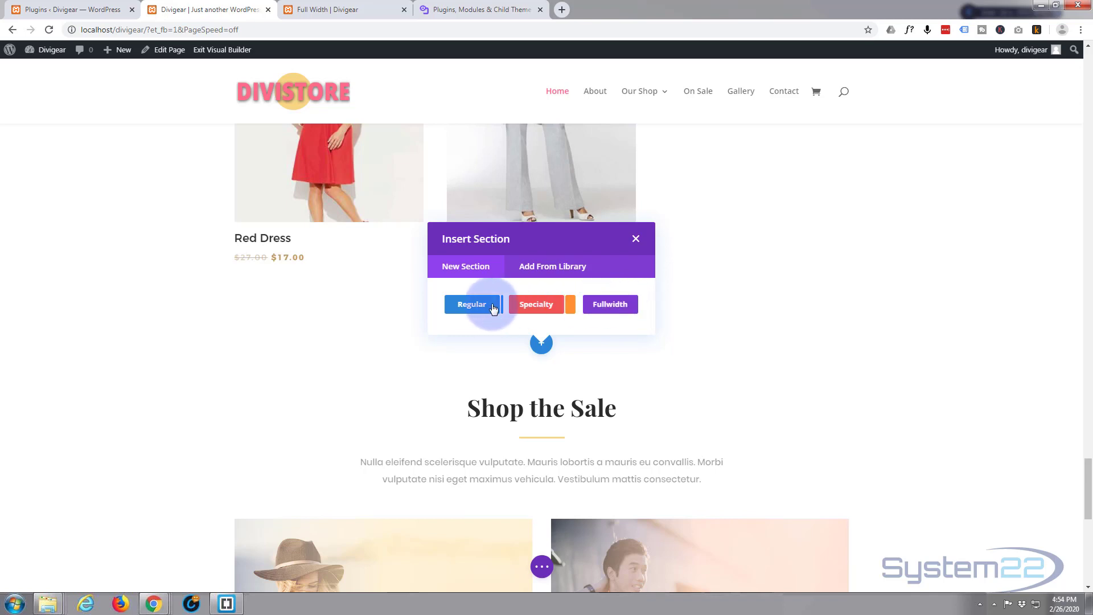
click(473, 304)
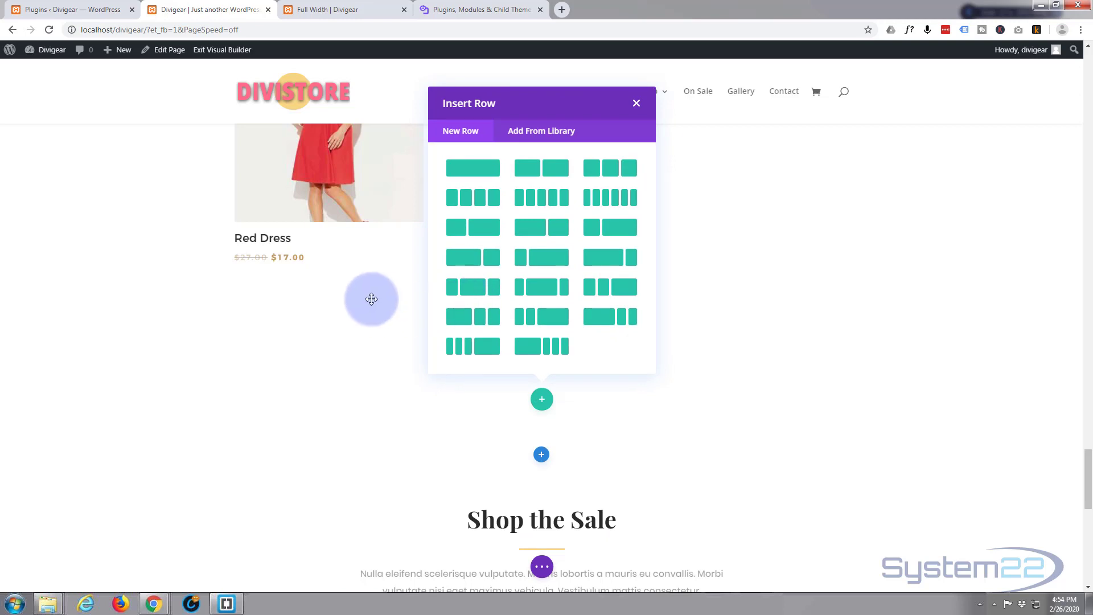
click(475, 172)
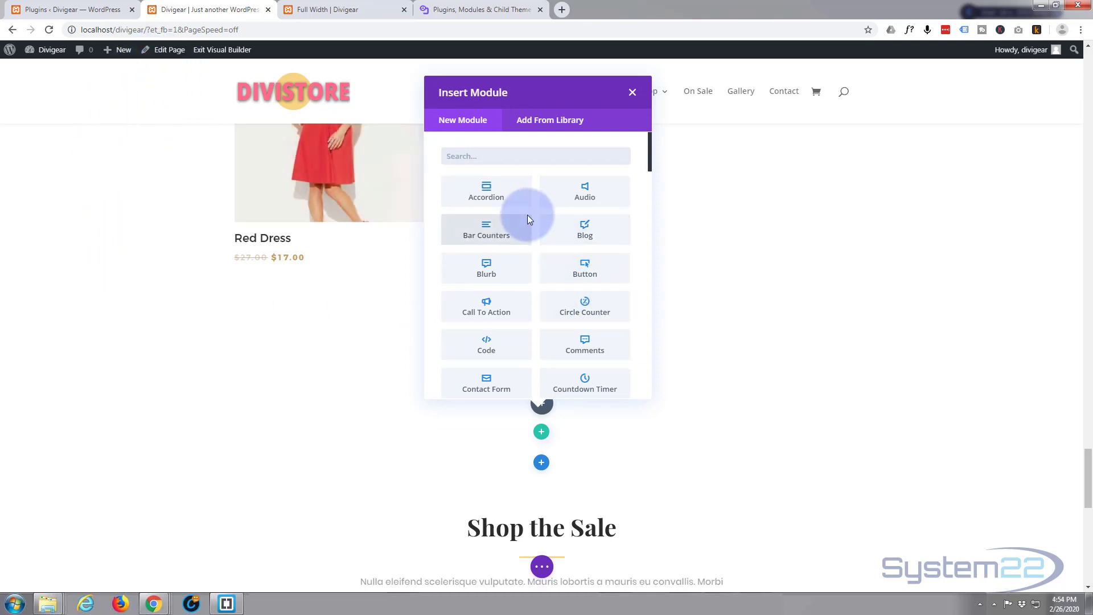
Scroll the Insert Module list down to Divi Blog Carousel
scroll(528, 219, down, 4)
scroll(527, 220, down, 2)
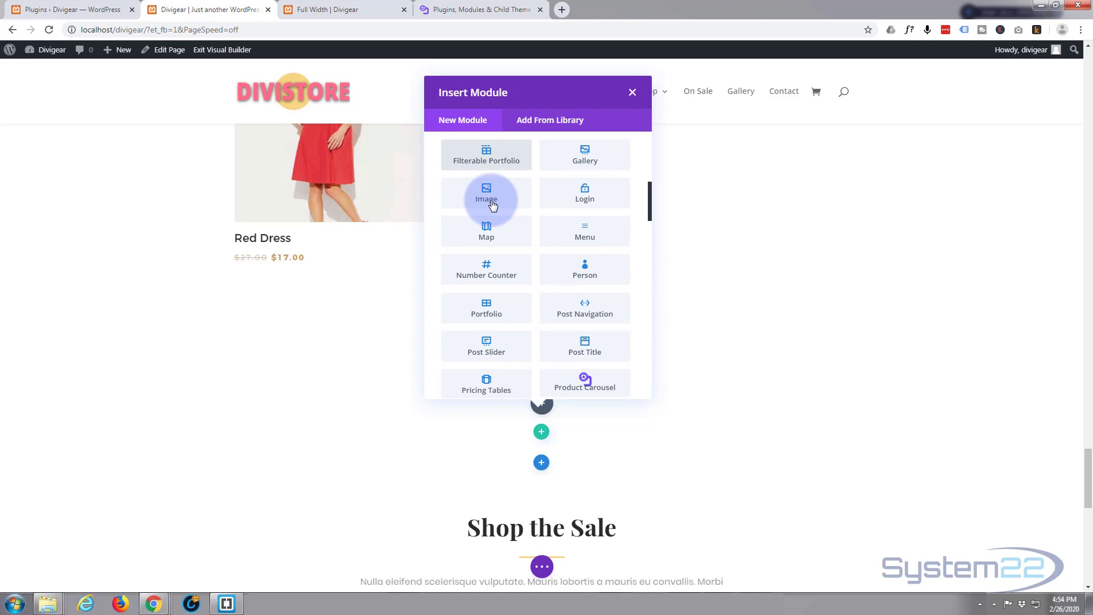
scroll(572, 283, down, 1)
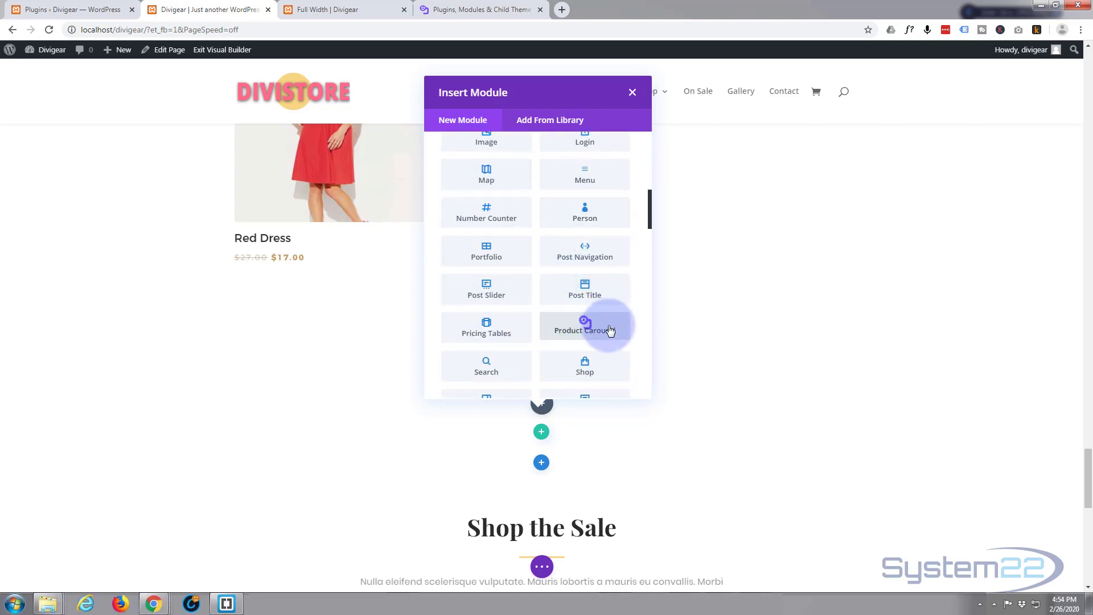
scroll(608, 328, down, 1)
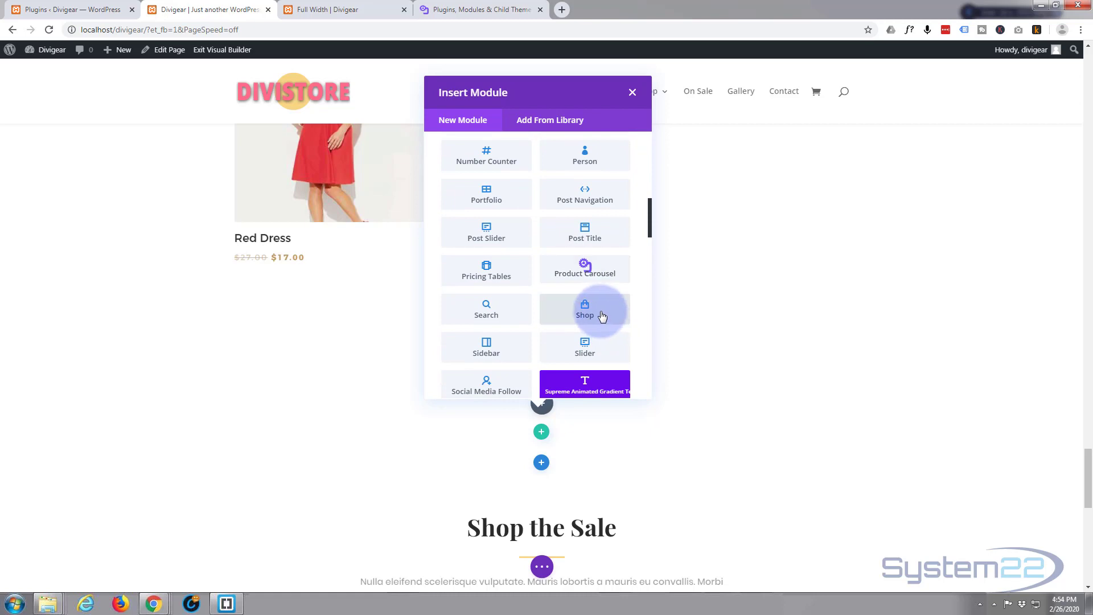
scroll(602, 317, down, 1)
scroll(564, 331, down, 1)
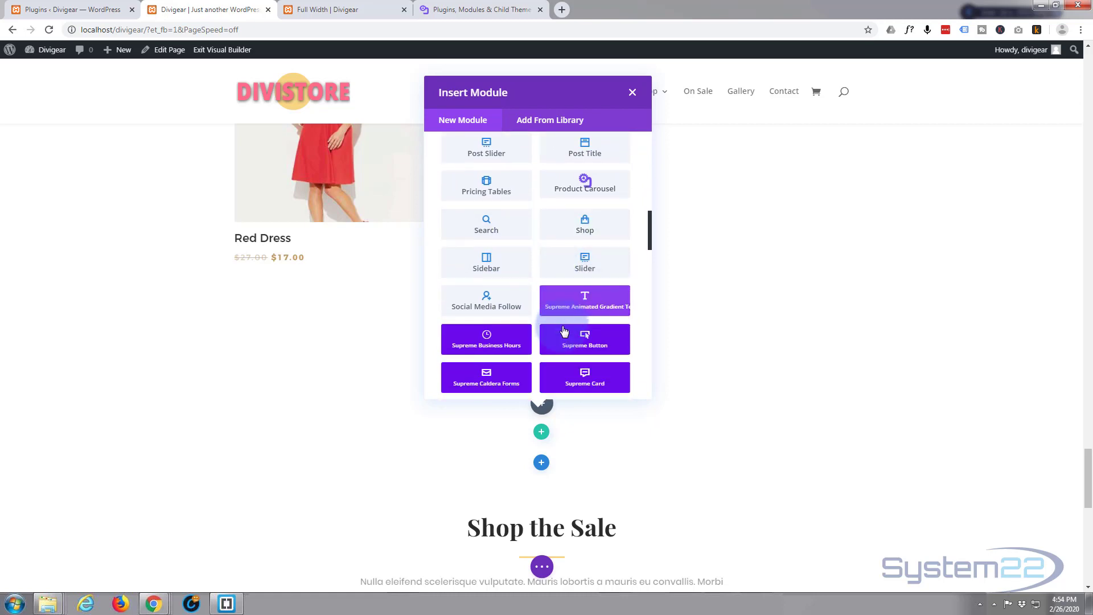
scroll(563, 331, down, 10)
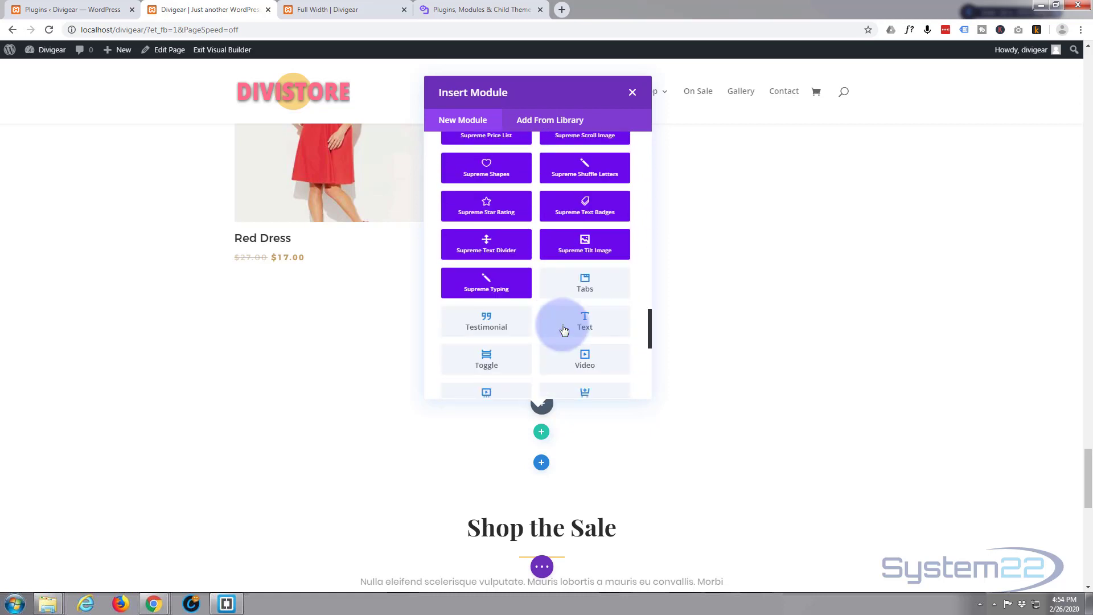
scroll(564, 331, down, 3)
scroll(564, 331, down, 3)
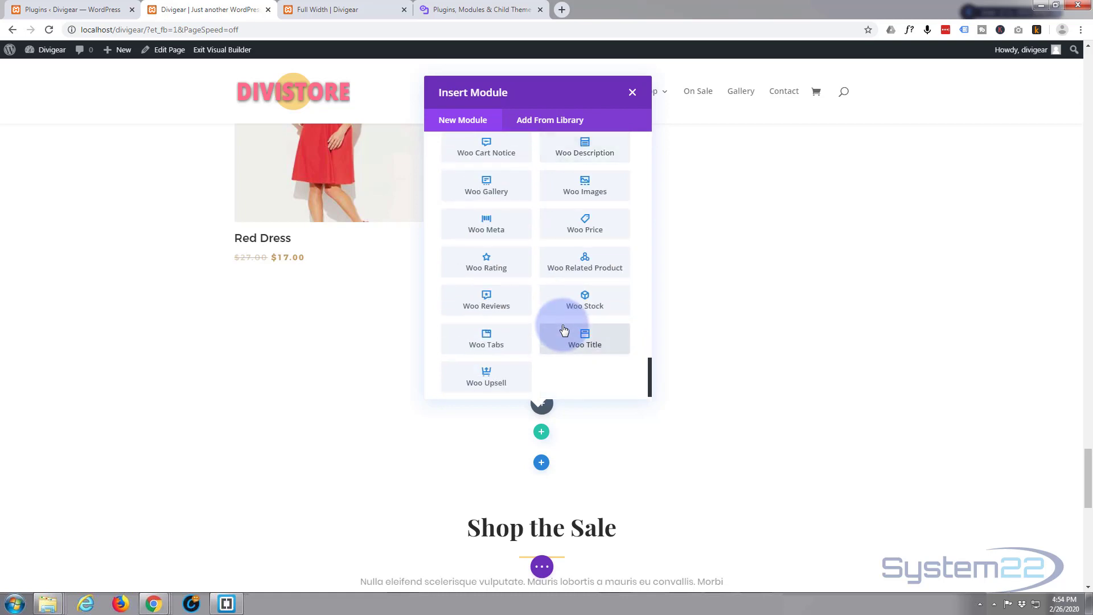
scroll(493, 318, up, 7)
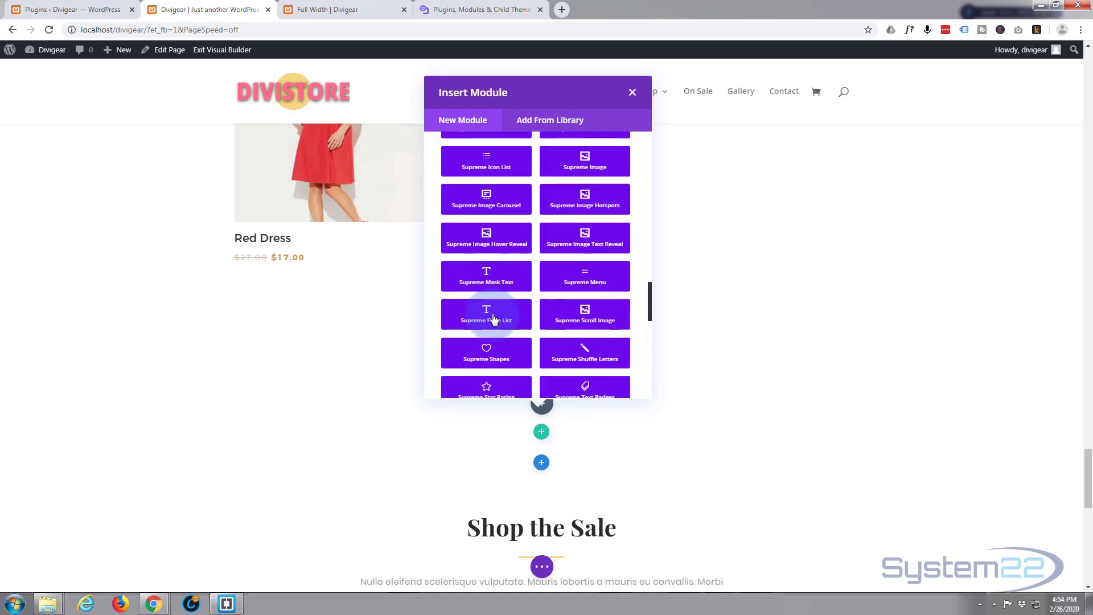
scroll(494, 319, up, 10)
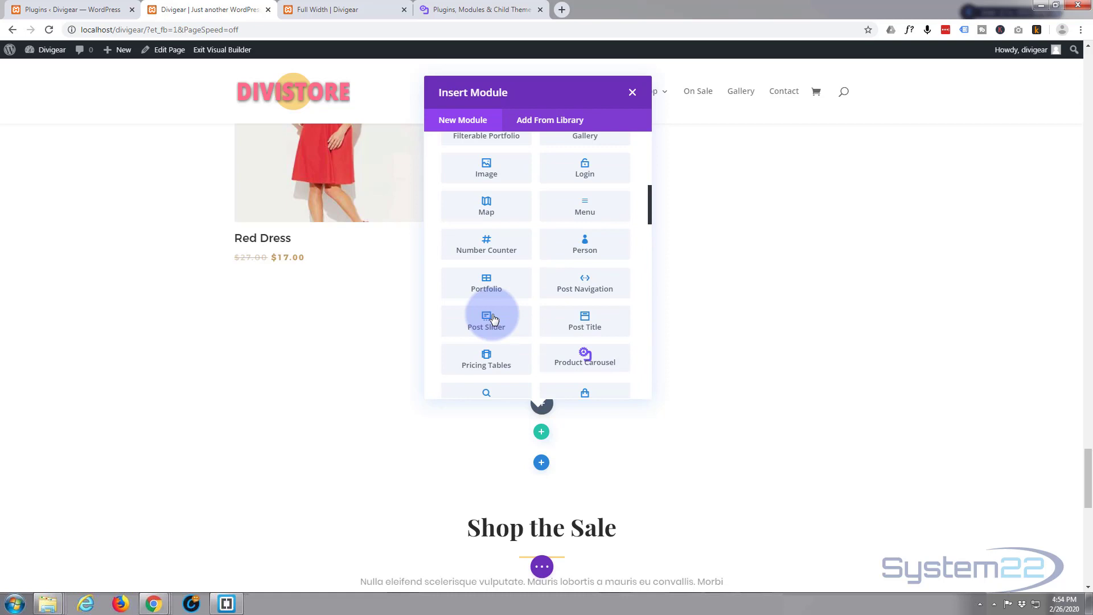
scroll(494, 319, up, 6)
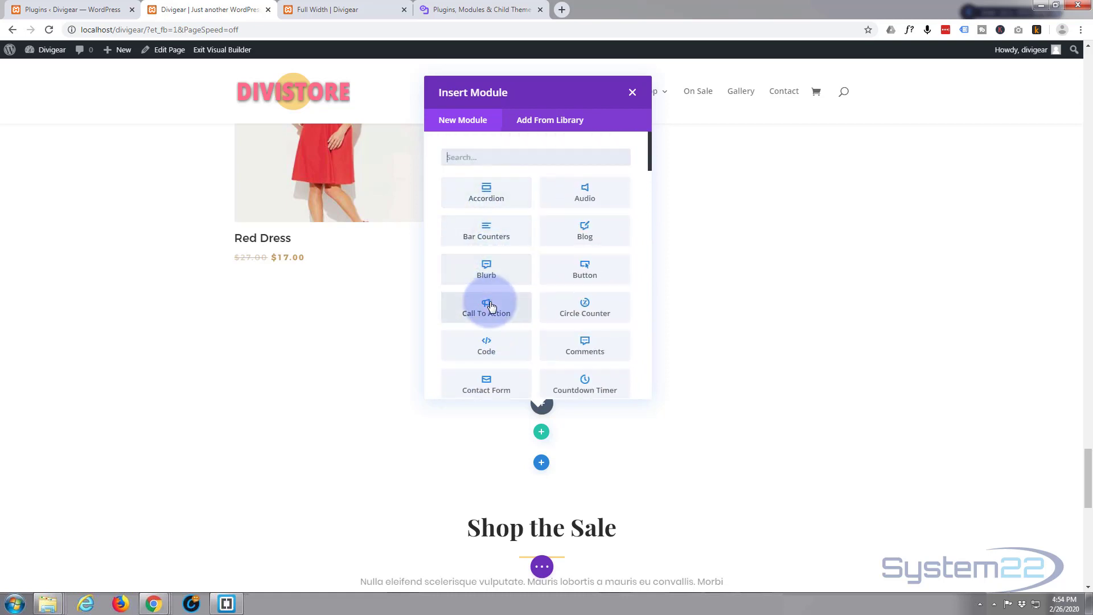
scroll(486, 342, down, 1)
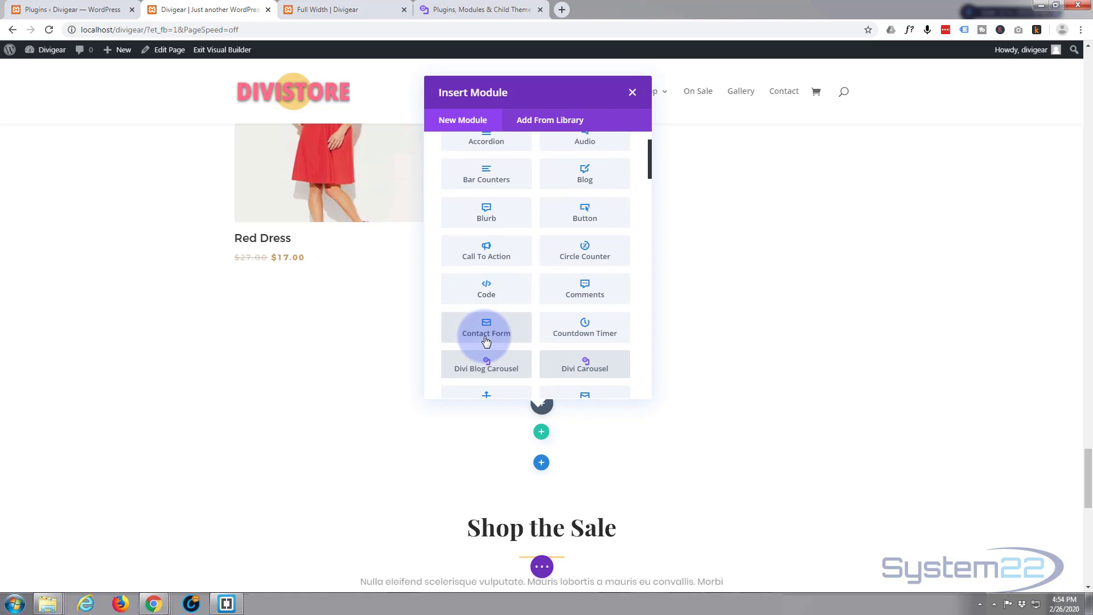
scroll(485, 341, down, 1)
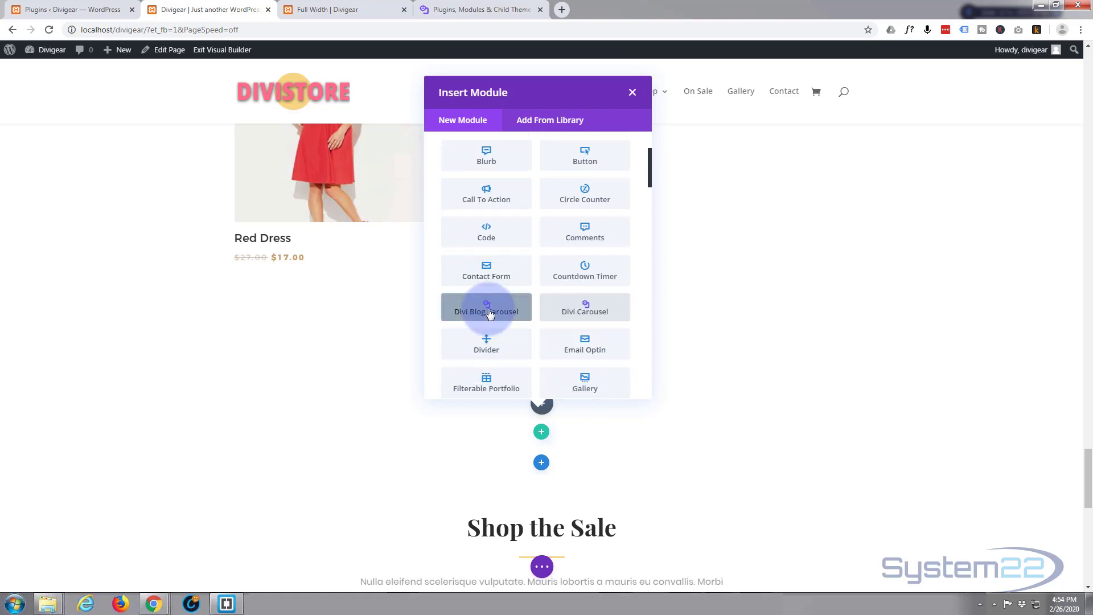
Add a Divi Blog Carousel module and keep its posts type set to Recent Posts
click(490, 313)
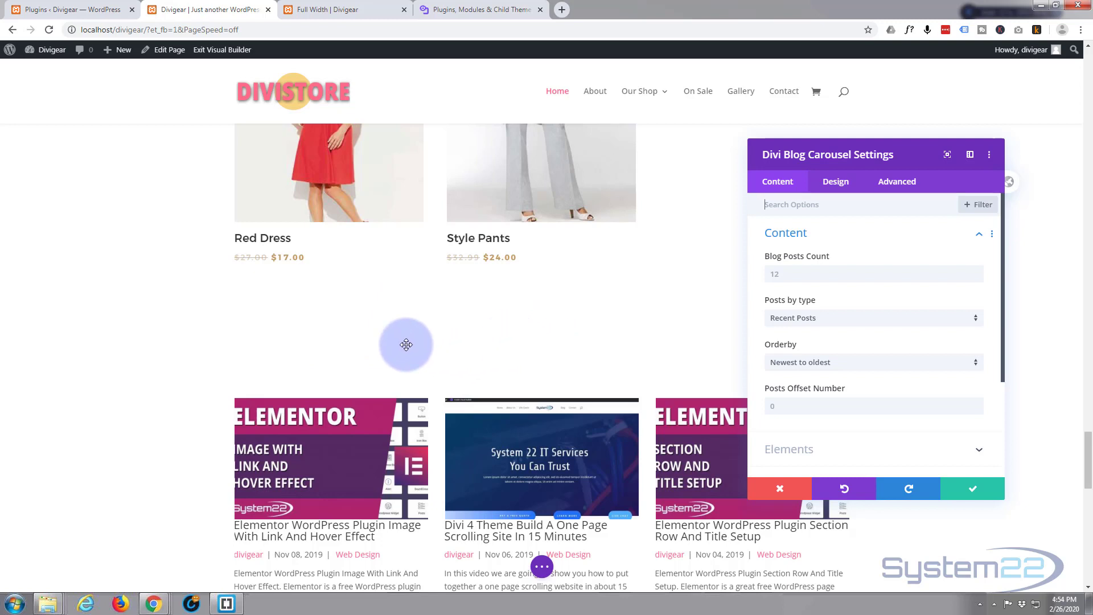
scroll(318, 308, down, 2)
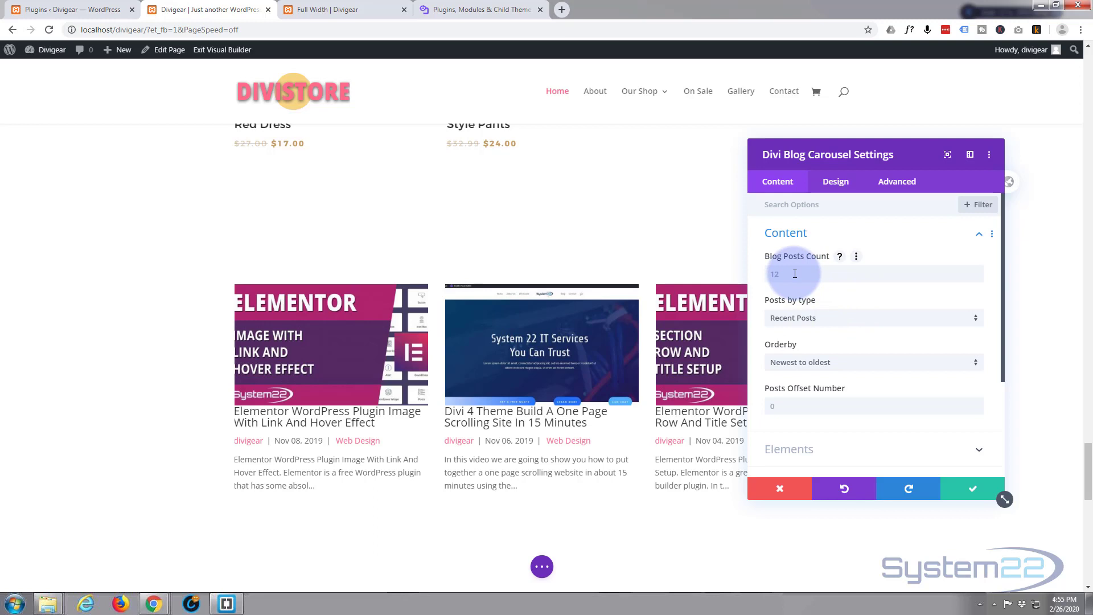
click(877, 325)
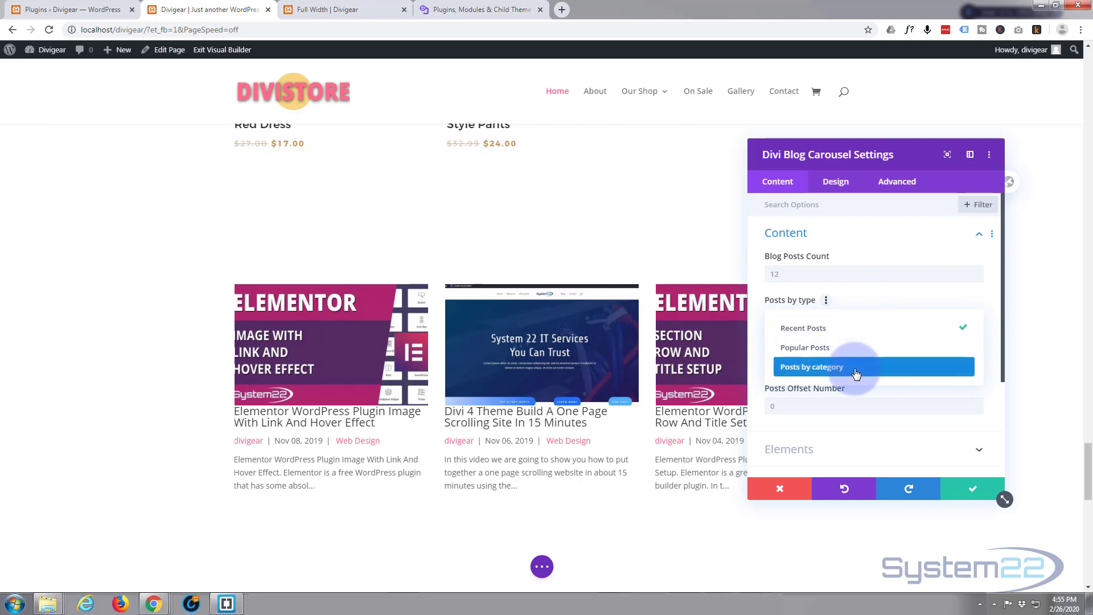
click(881, 292)
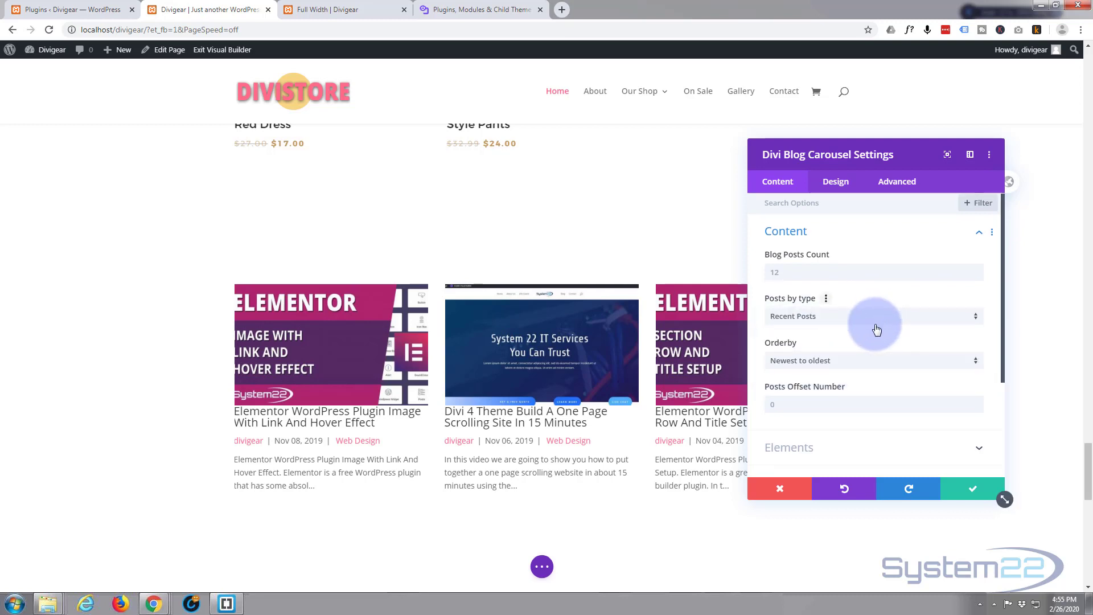
scroll(859, 319, down, 1)
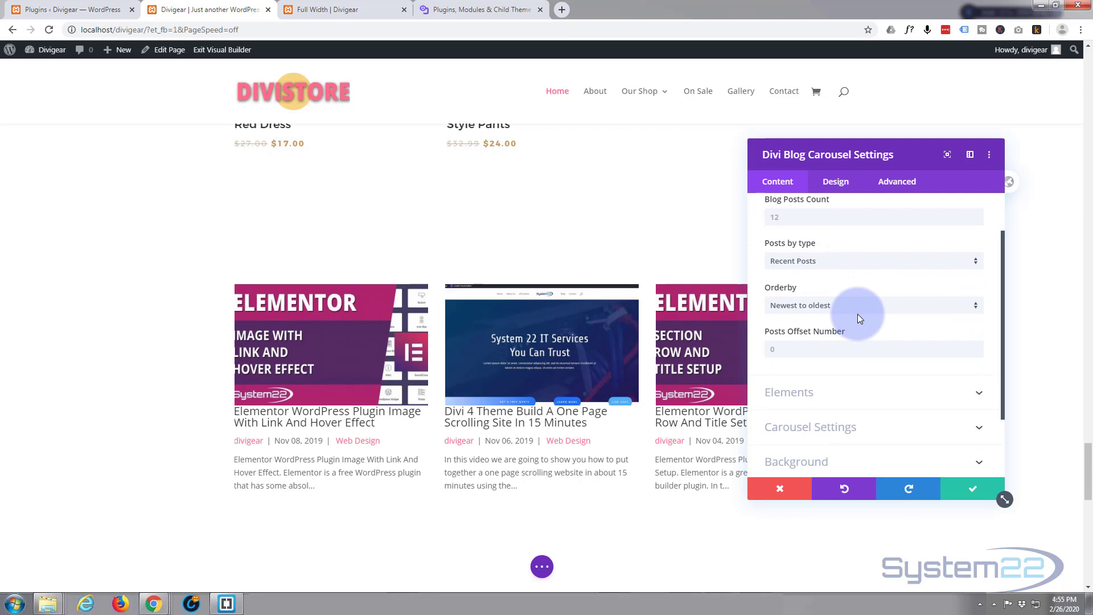
scroll(858, 313, down, 2)
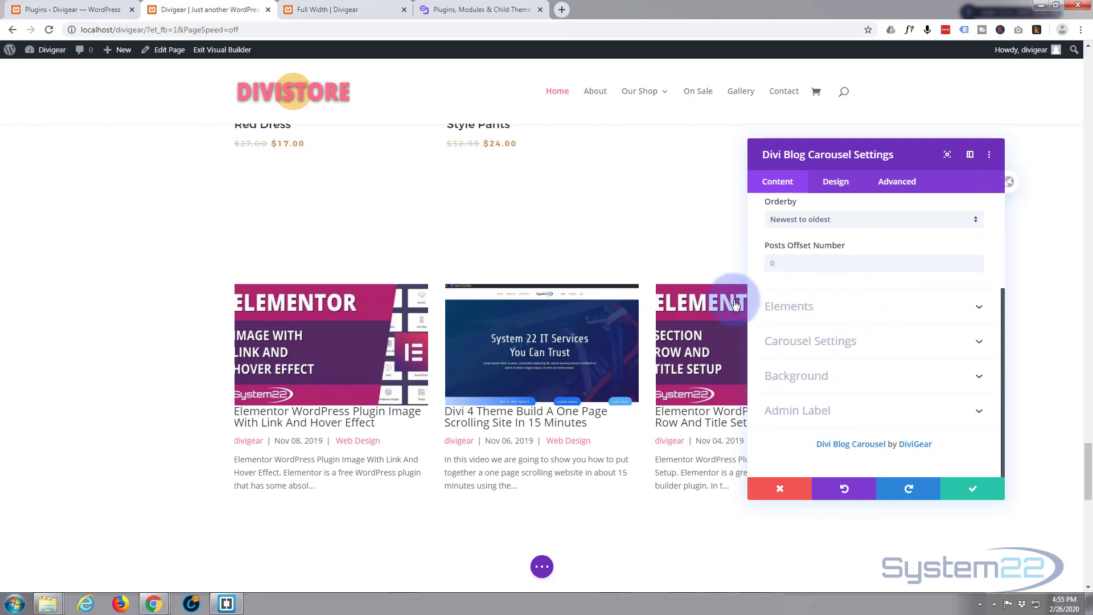
Set the carousel's Excerpt Length to 100, expand Carousel Settings, and save the module
click(839, 316)
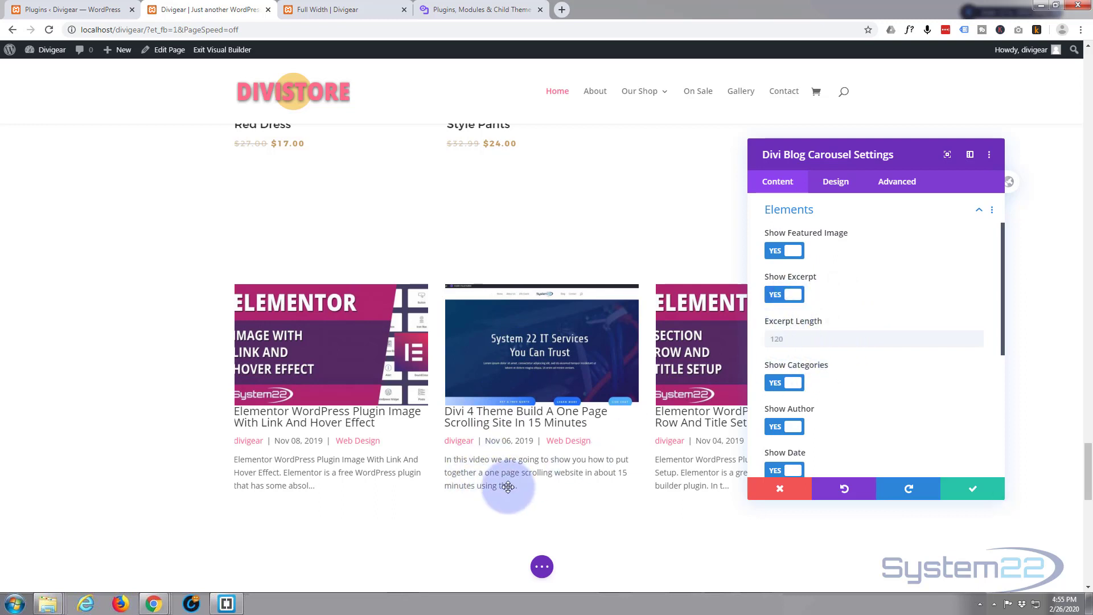
click(766, 340)
text(100)
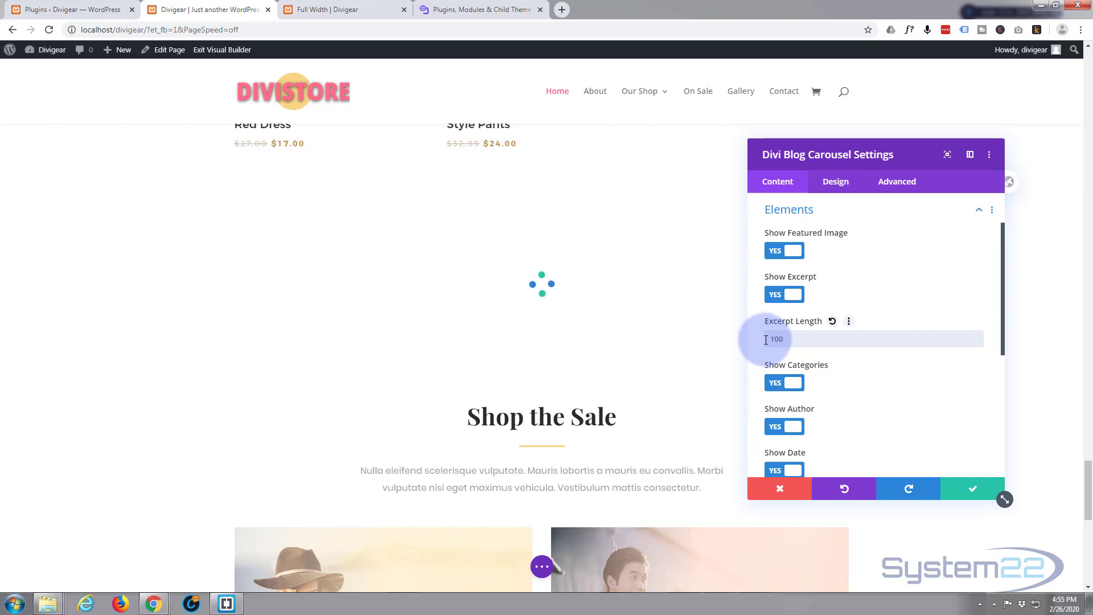
scroll(769, 284, down, 2)
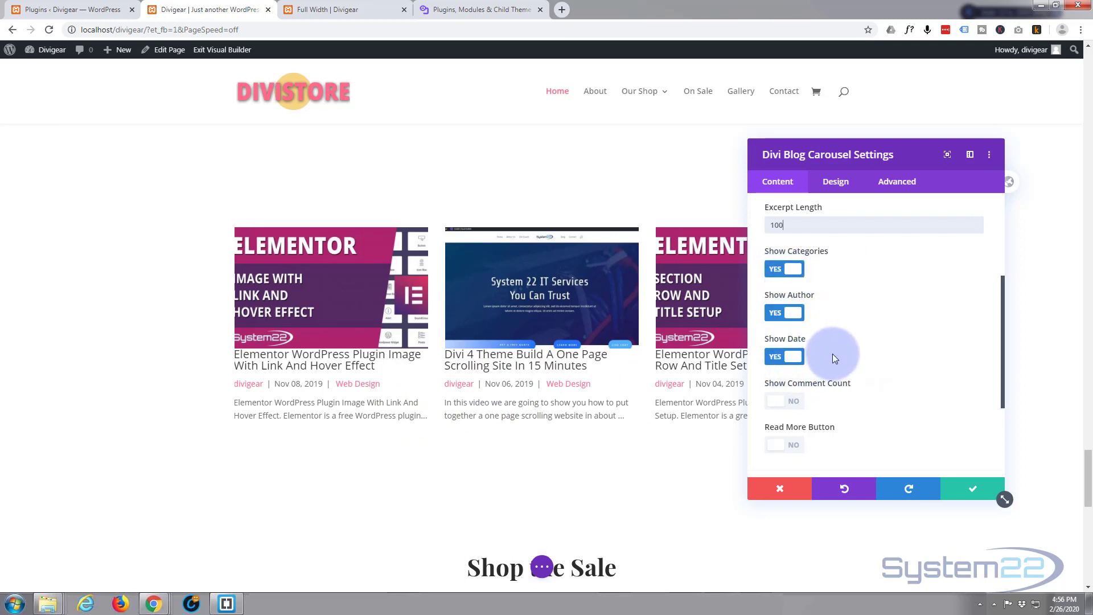
scroll(834, 345, down, 1)
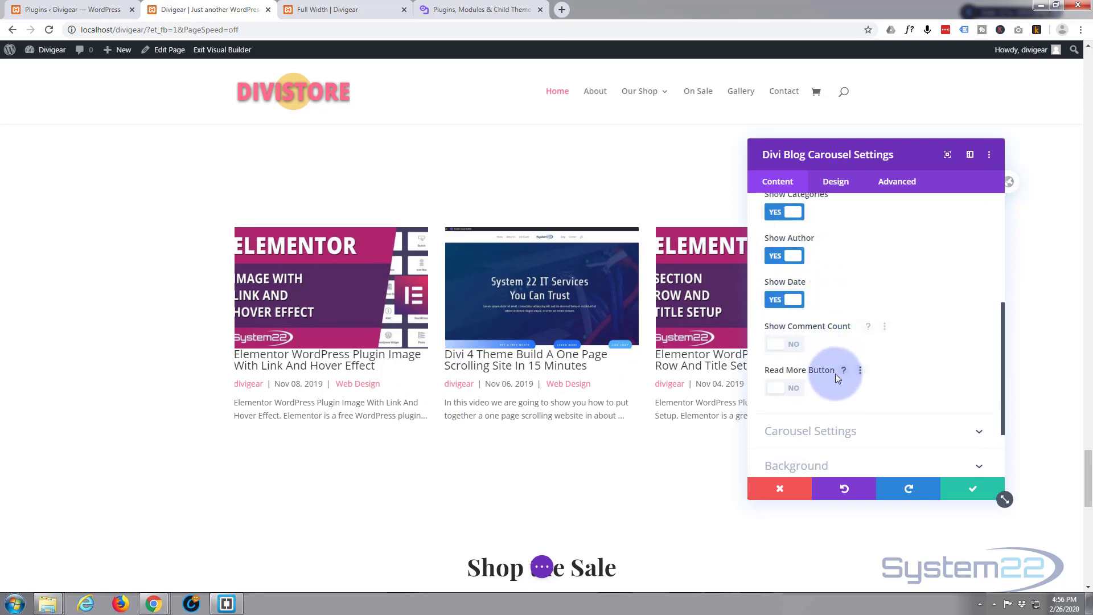
scroll(836, 373, down, 2)
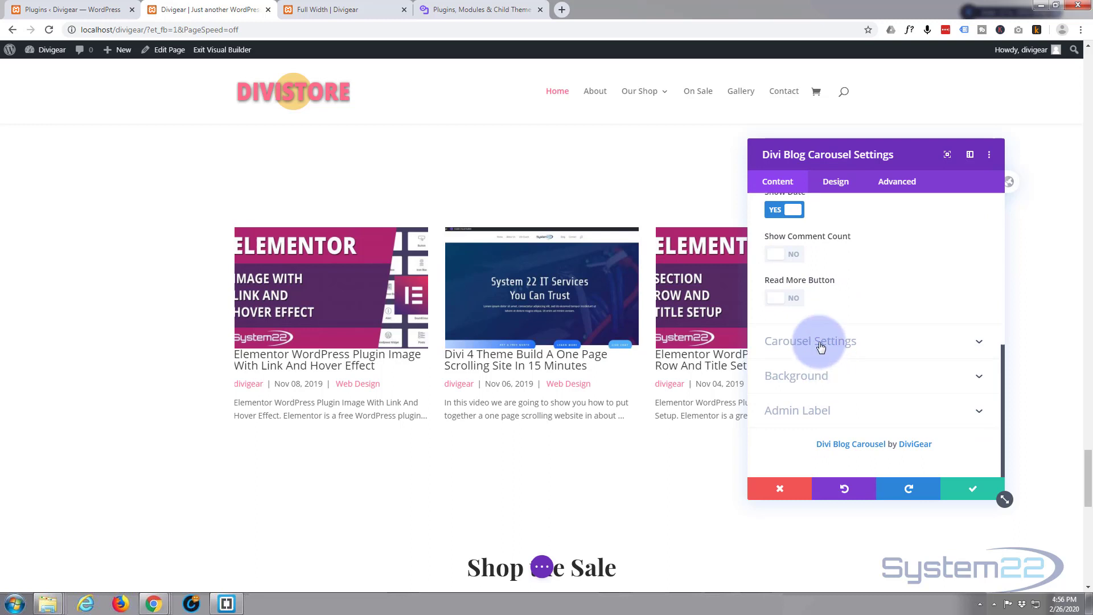
click(861, 349)
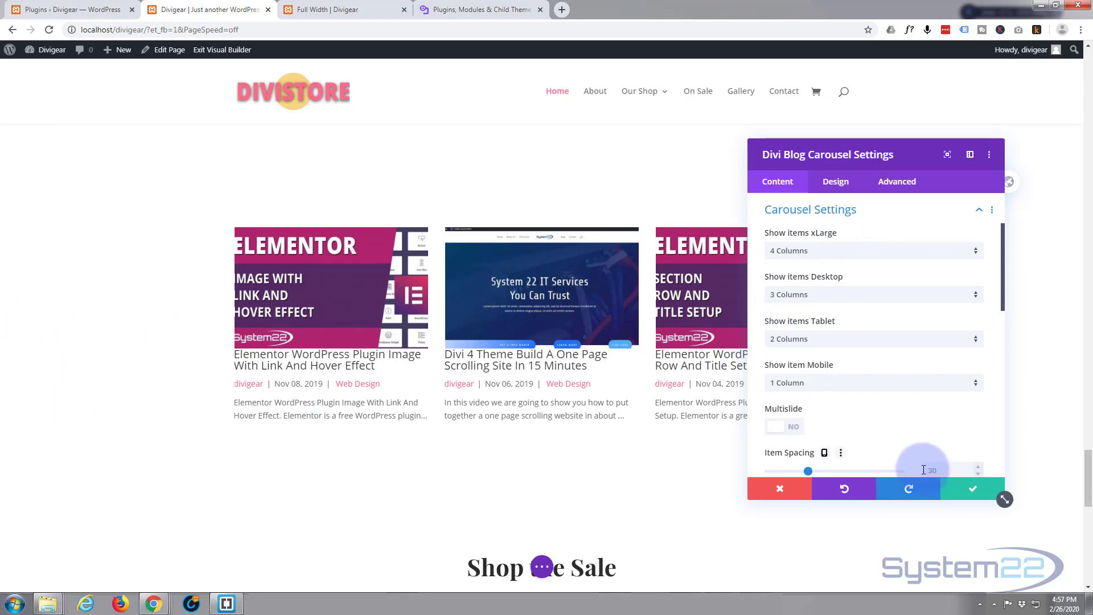
click(971, 493)
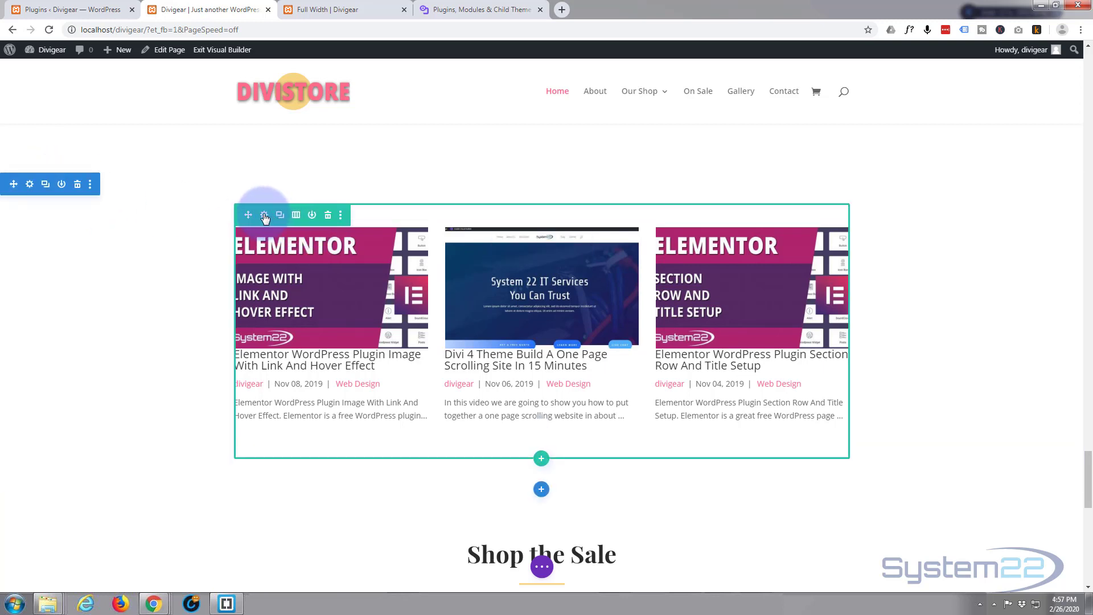
Set the carousel row's Width and Max Width to 100% in its sizing options
click(264, 216)
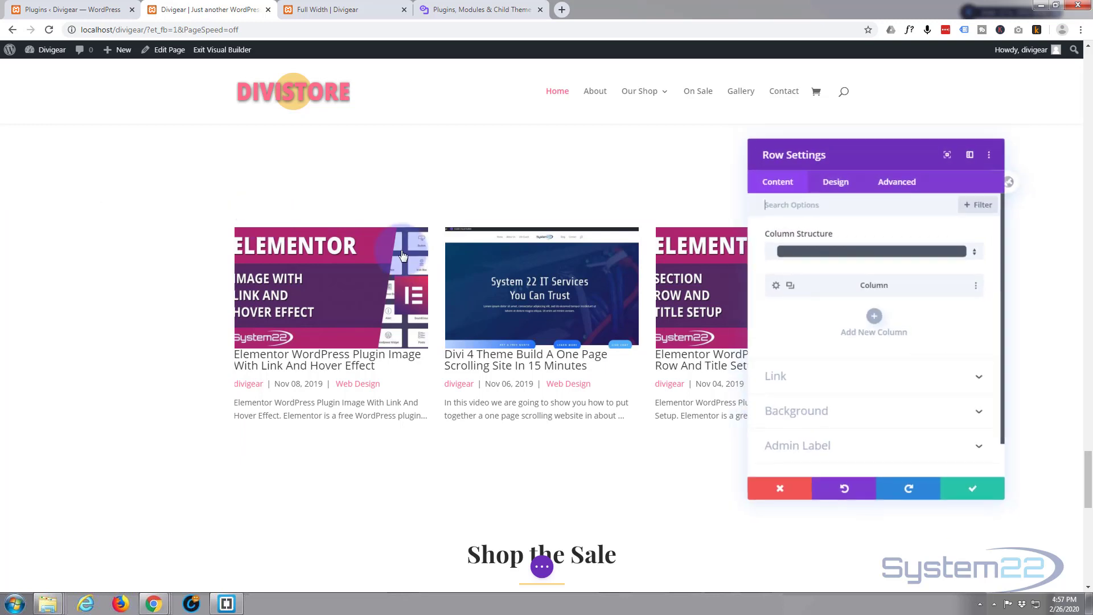
click(836, 181)
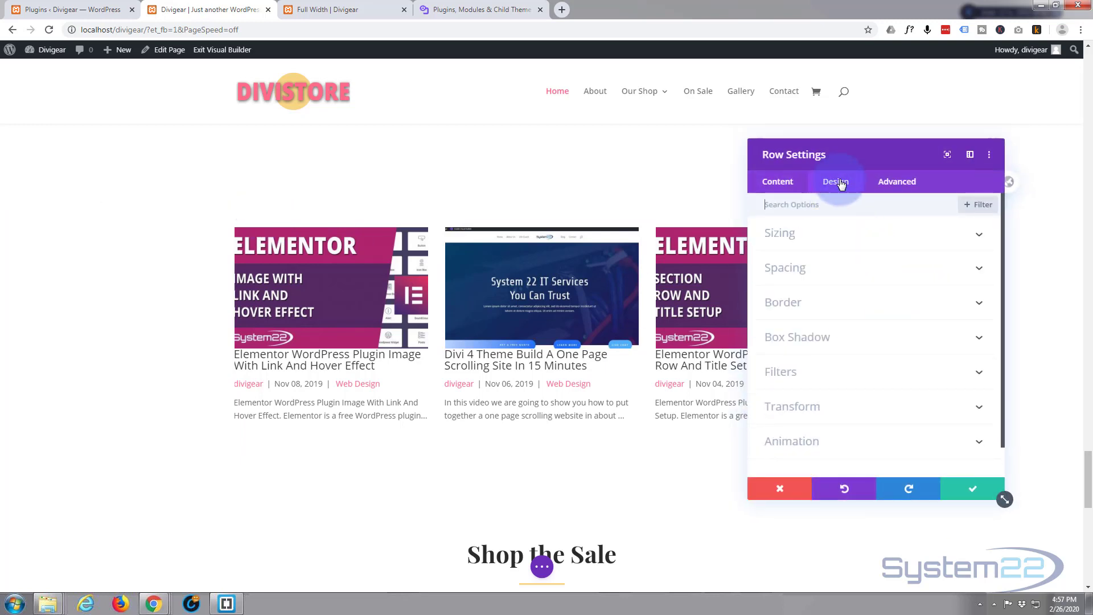
click(869, 234)
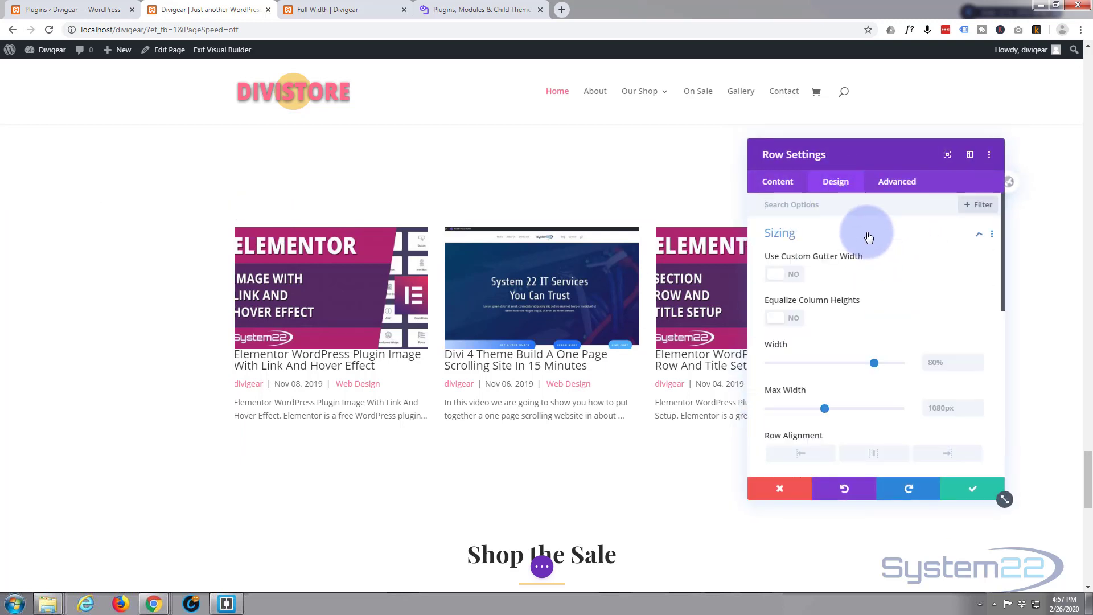
drag(874, 363, 924, 361)
double_click(925, 362)
key(ctrl+c)
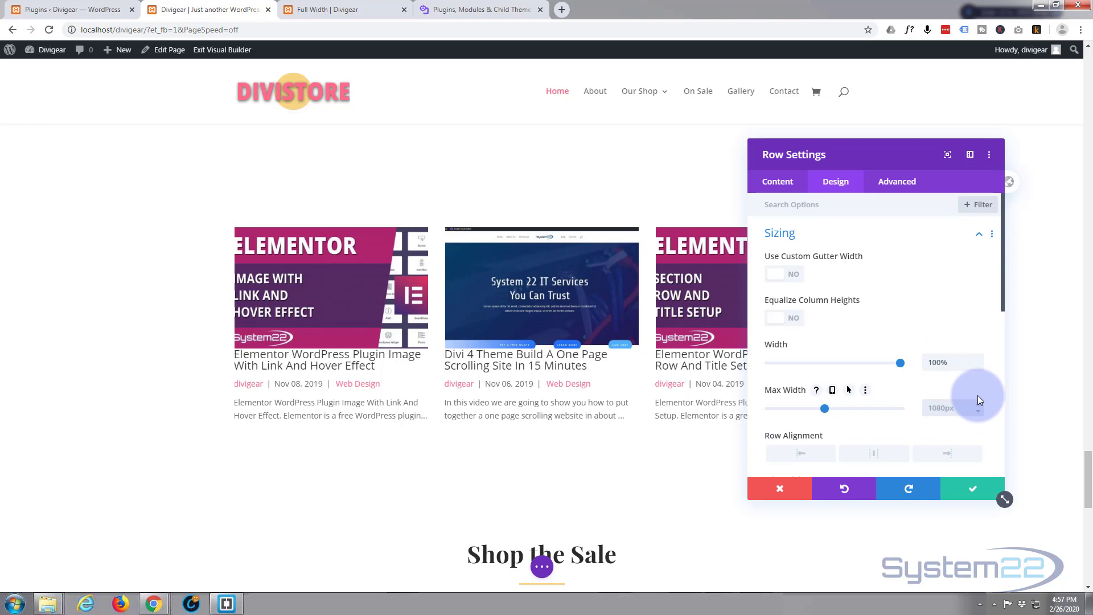
double_click(946, 408)
key(ctrl+v)
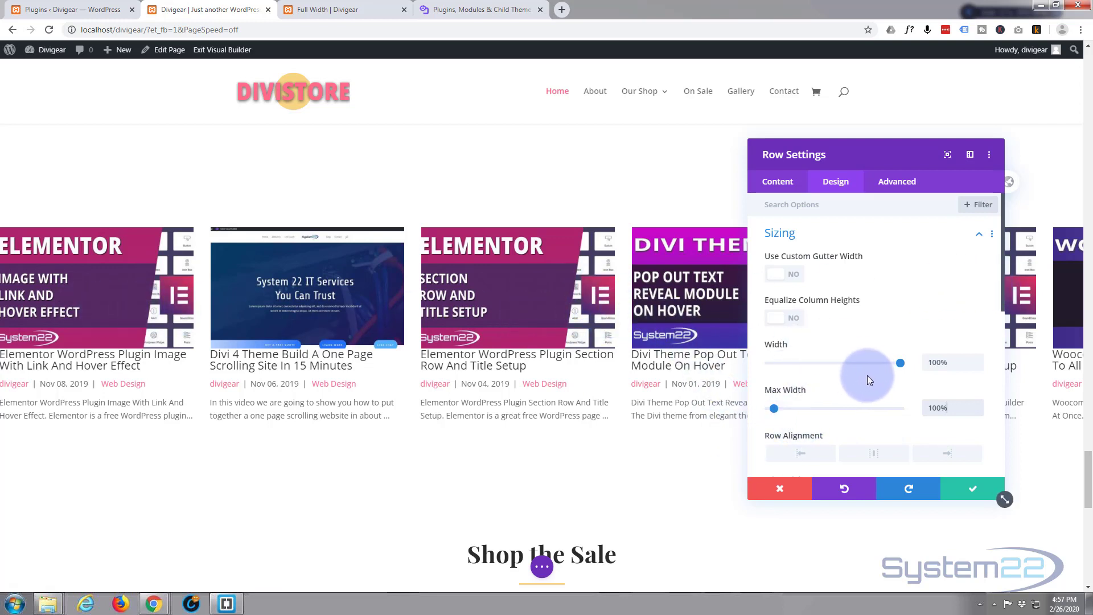
Give the row 50px left and right padding and save the row settings
mouse_move(858, 390)
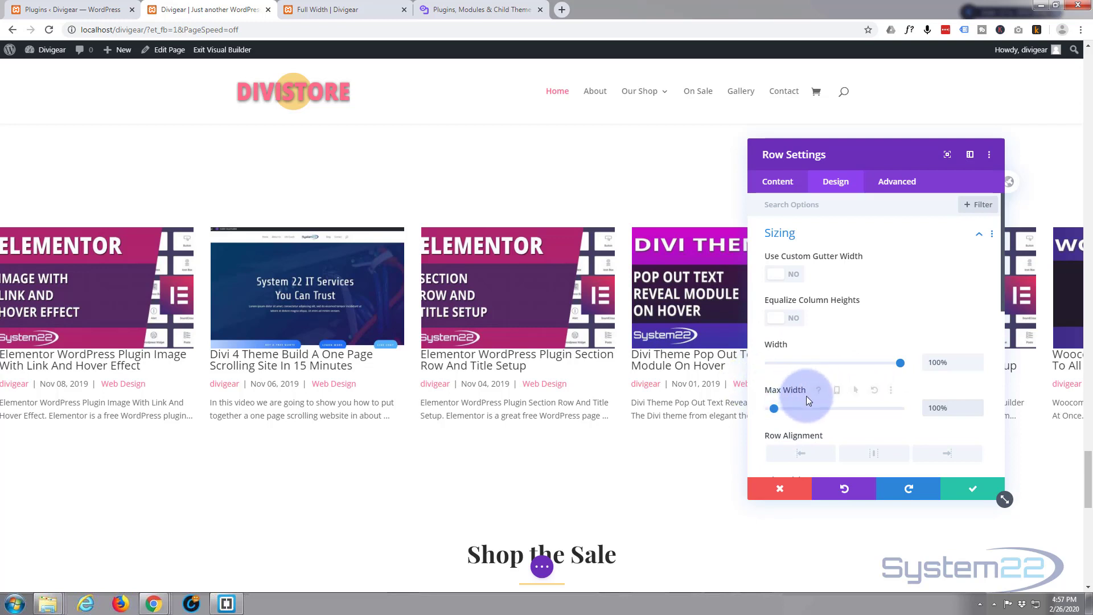
scroll(823, 395, down, 4)
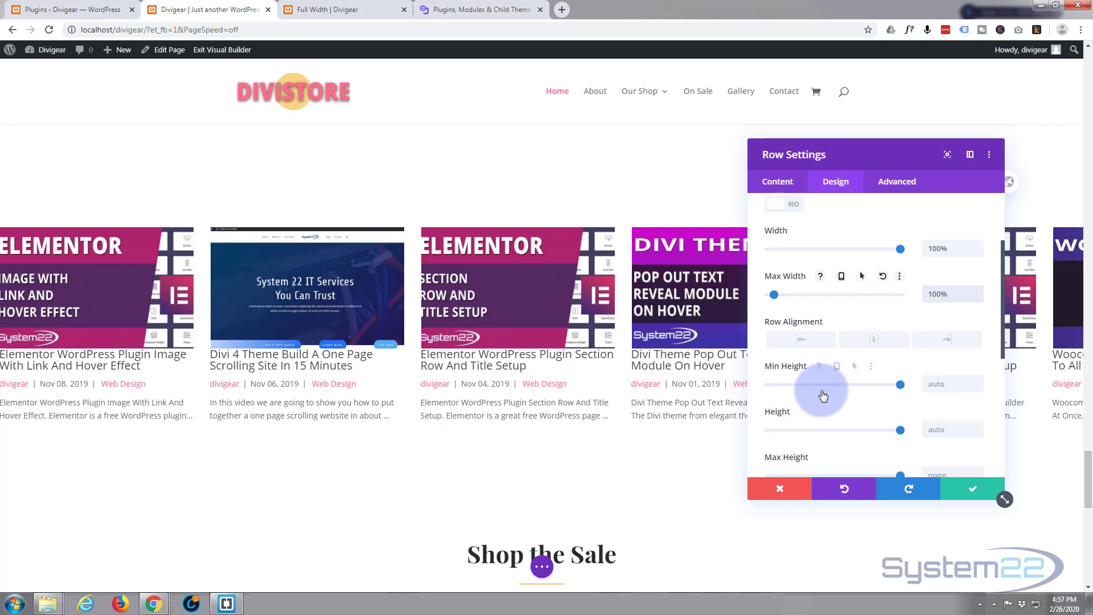
scroll(823, 395, down, 8)
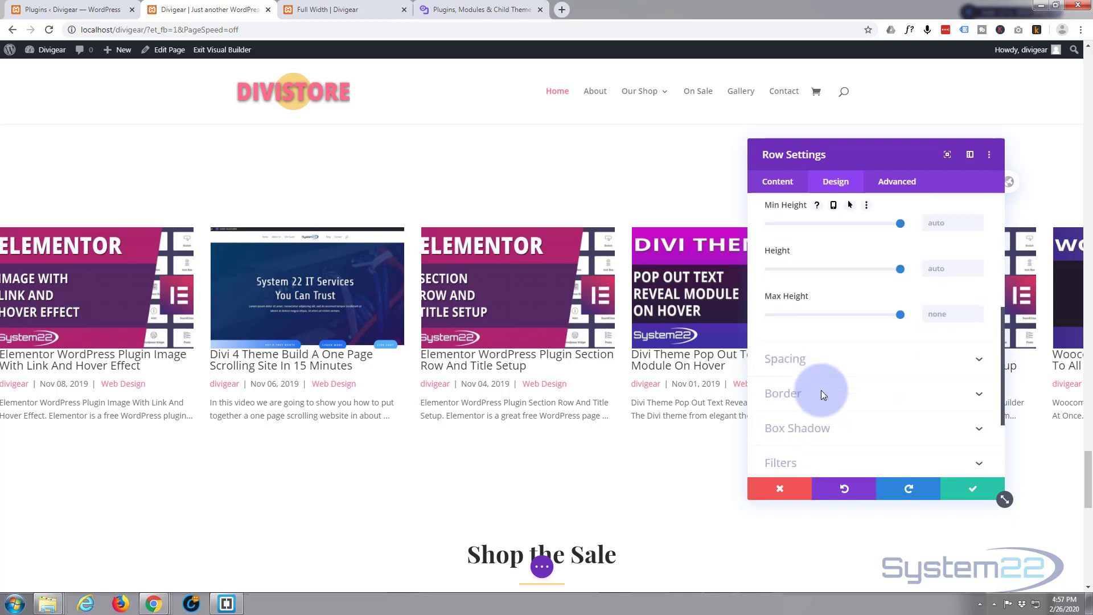
click(858, 308)
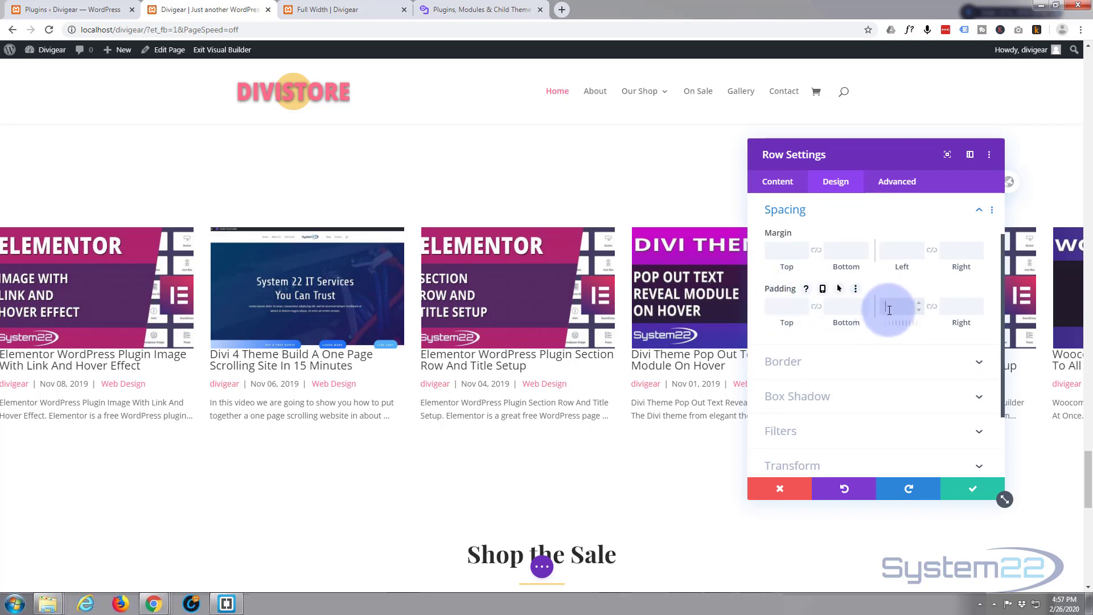
text(50)
click(931, 307)
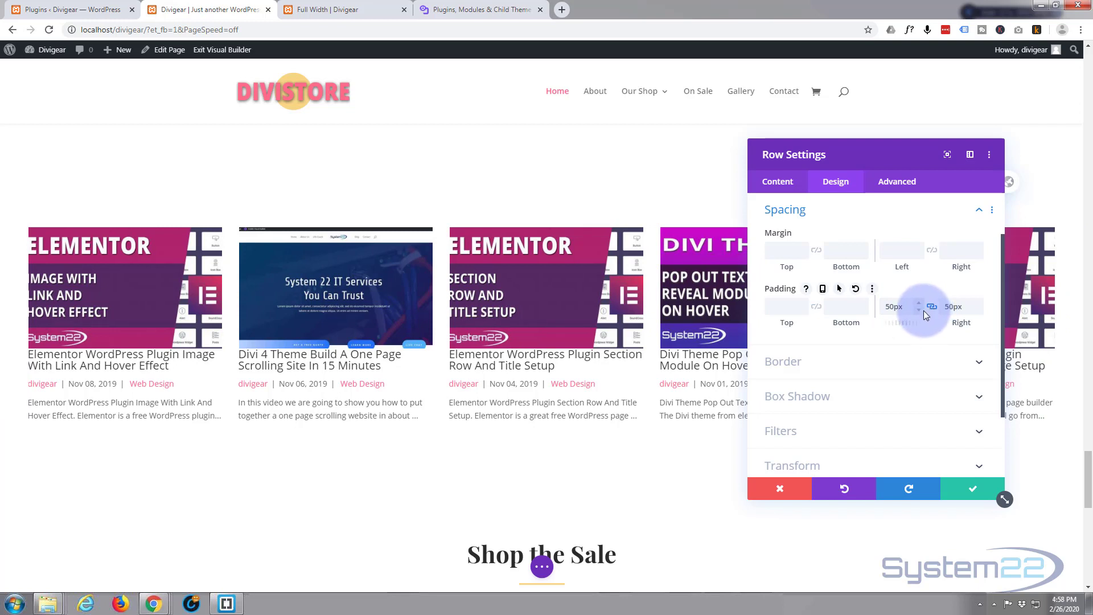
click(969, 495)
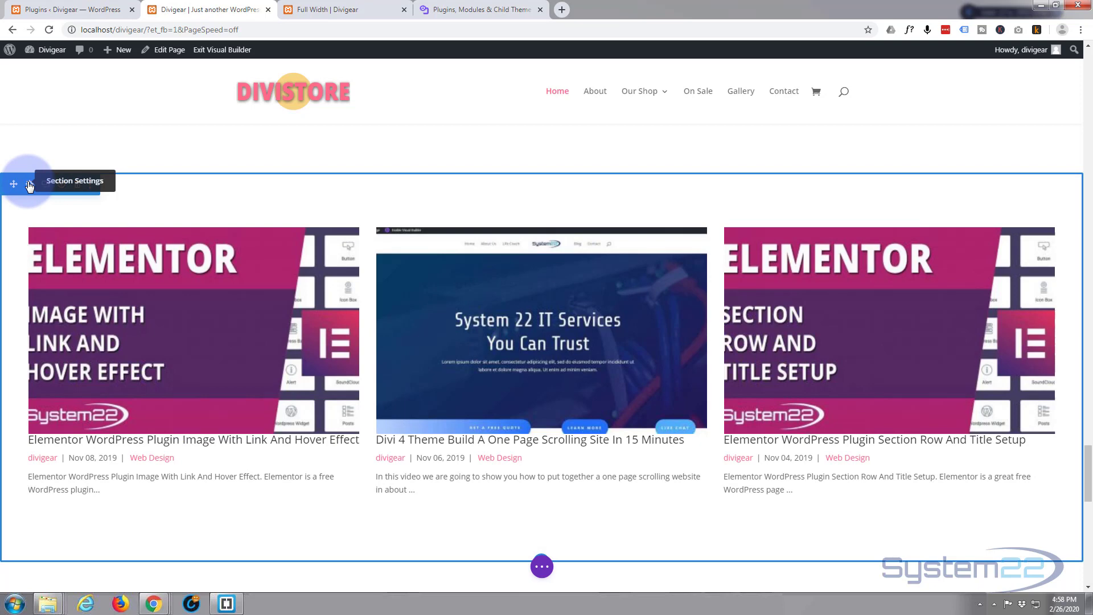
Give the section a linear gradient background from #333 to black and save it
click(29, 185)
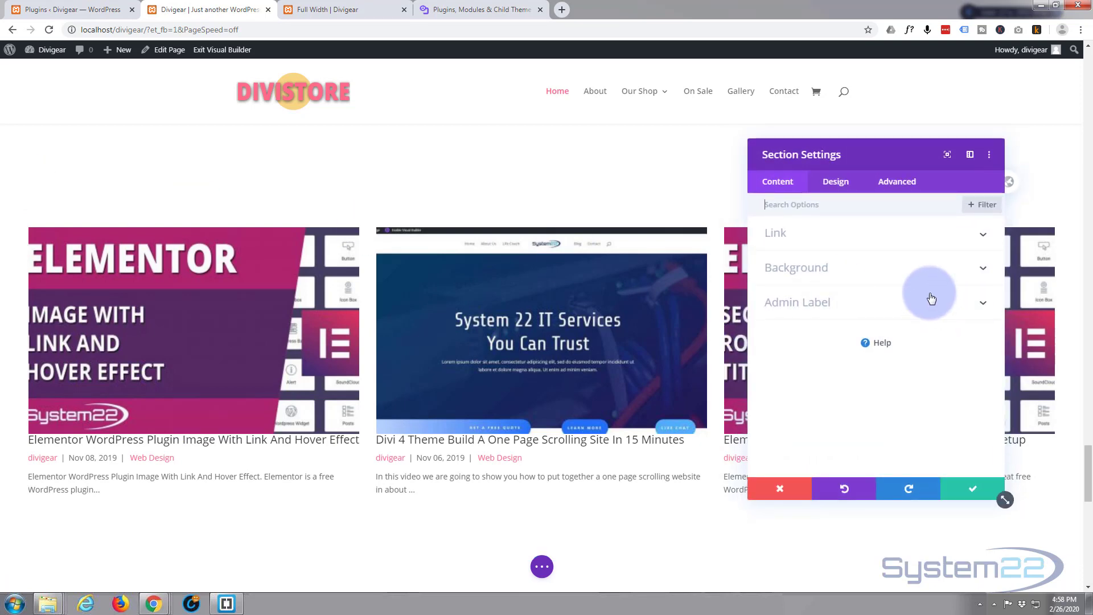
click(851, 271)
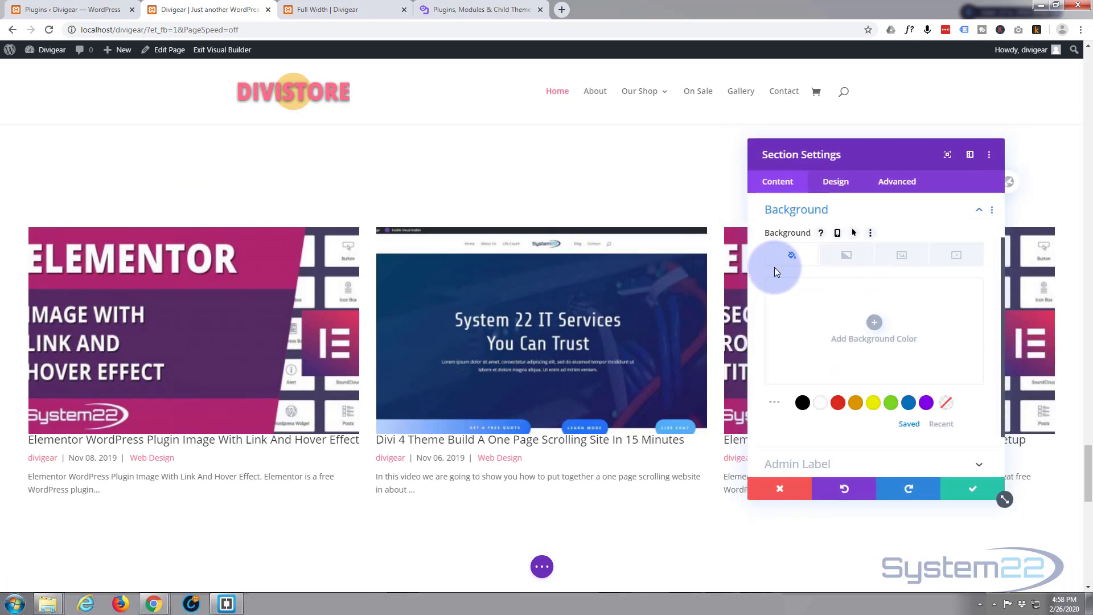
click(846, 256)
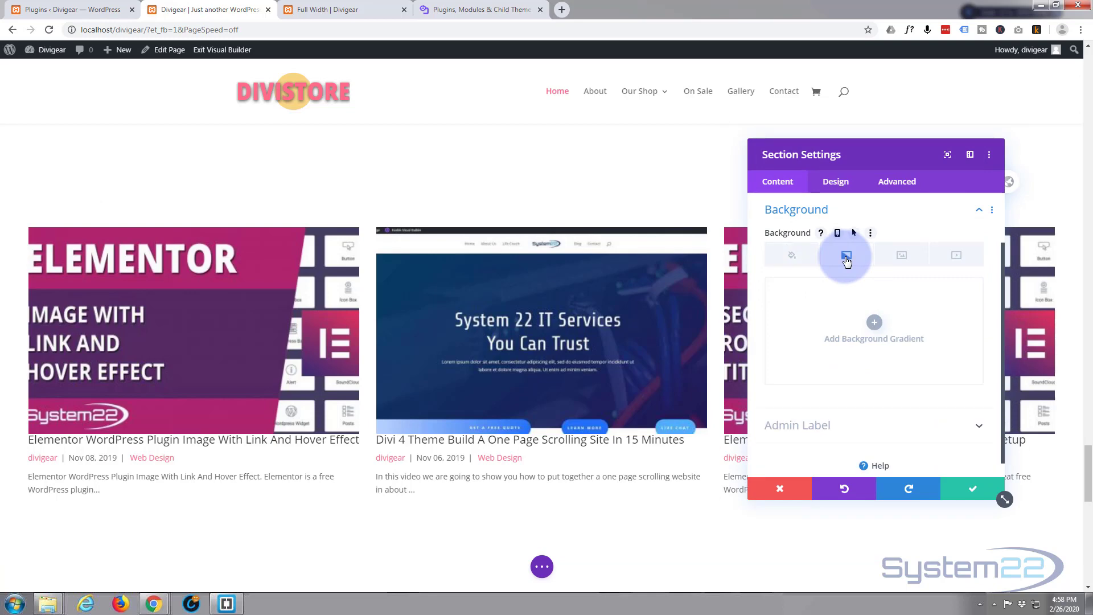
click(875, 323)
click(812, 398)
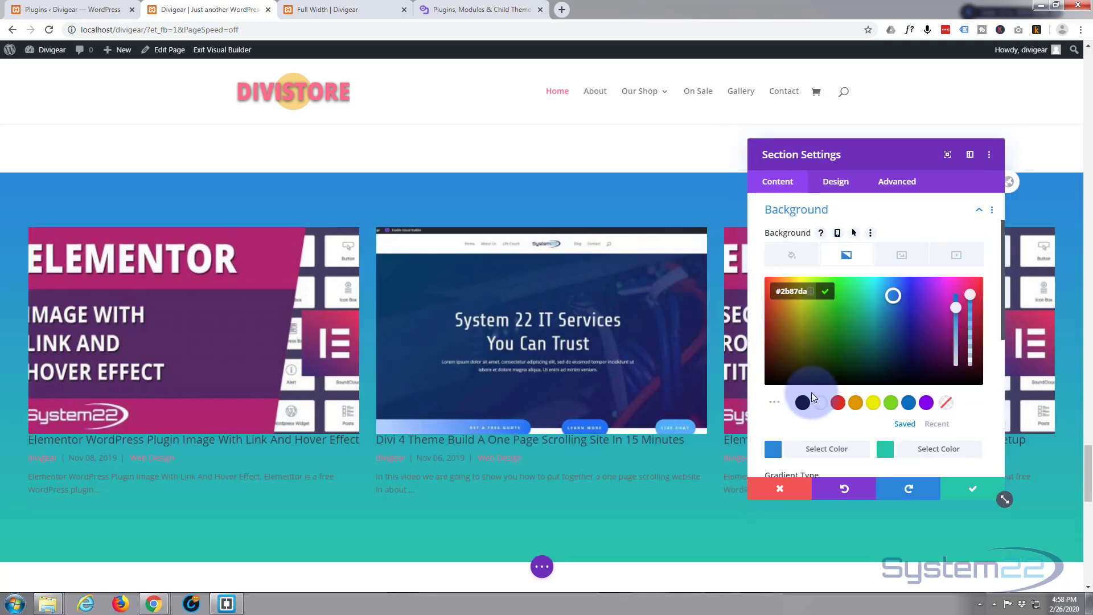
drag(811, 294, 776, 291)
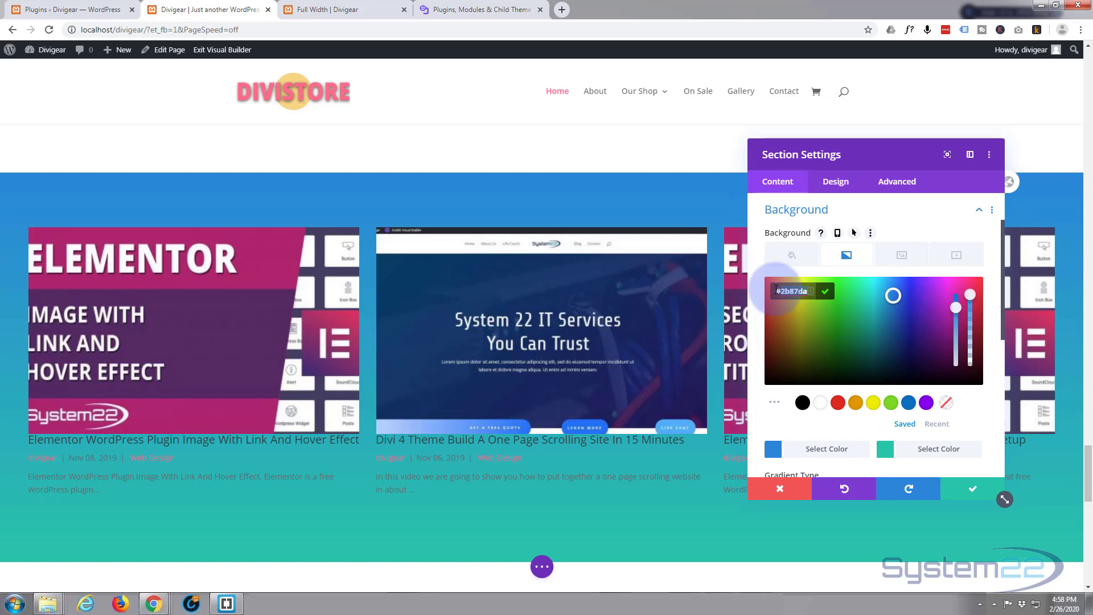
text(#333)
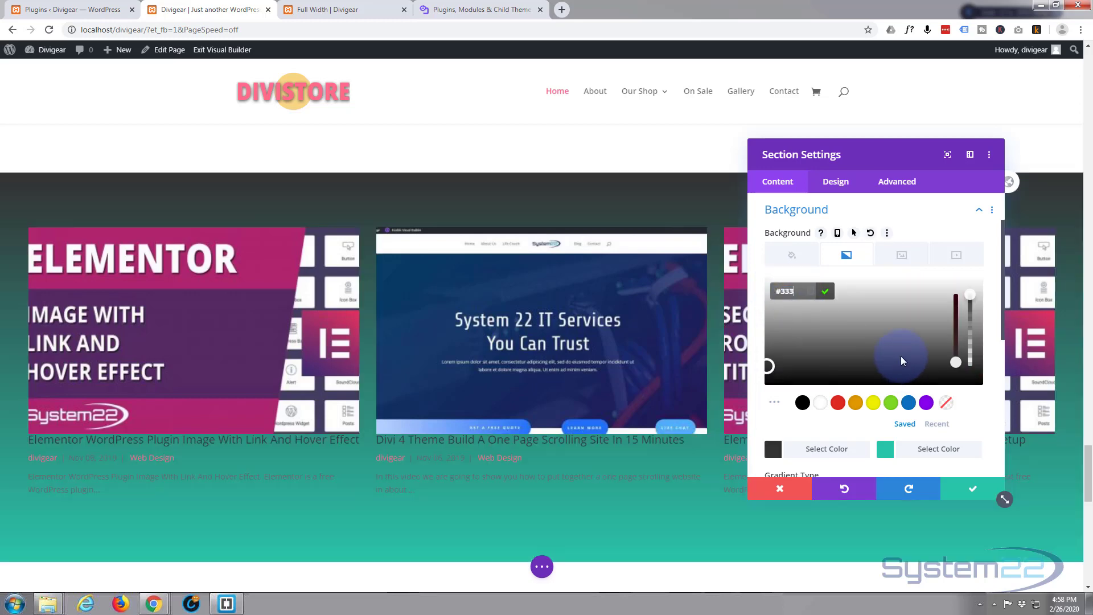
click(911, 449)
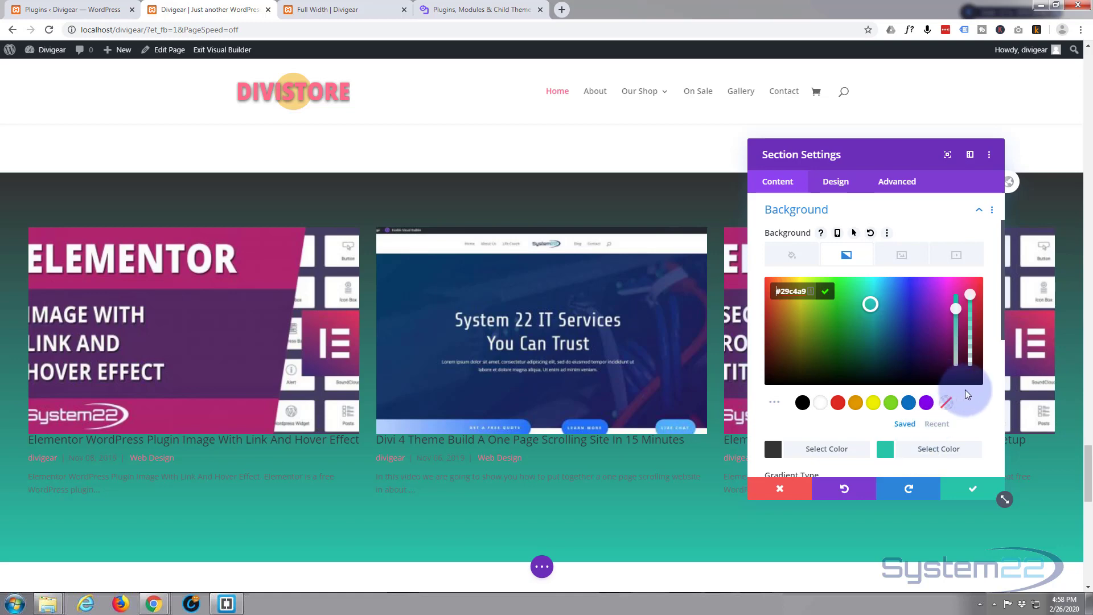
click(978, 378)
click(988, 391)
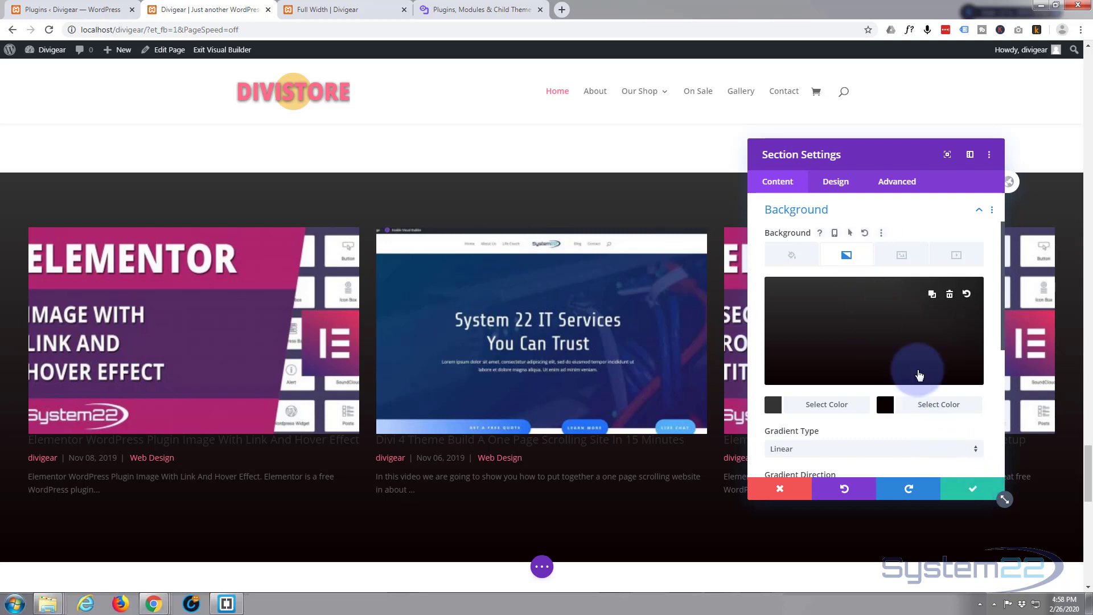
click(974, 493)
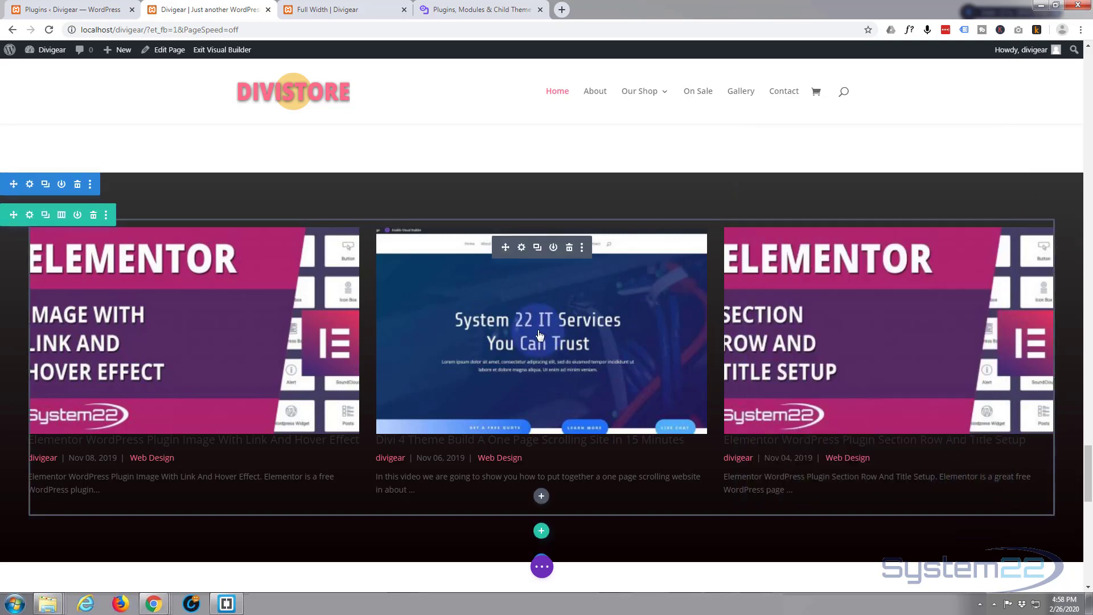
Set the carousel to 6 columns on xLarge and desktop, 3 on tablet, 1 on mobile
click(522, 249)
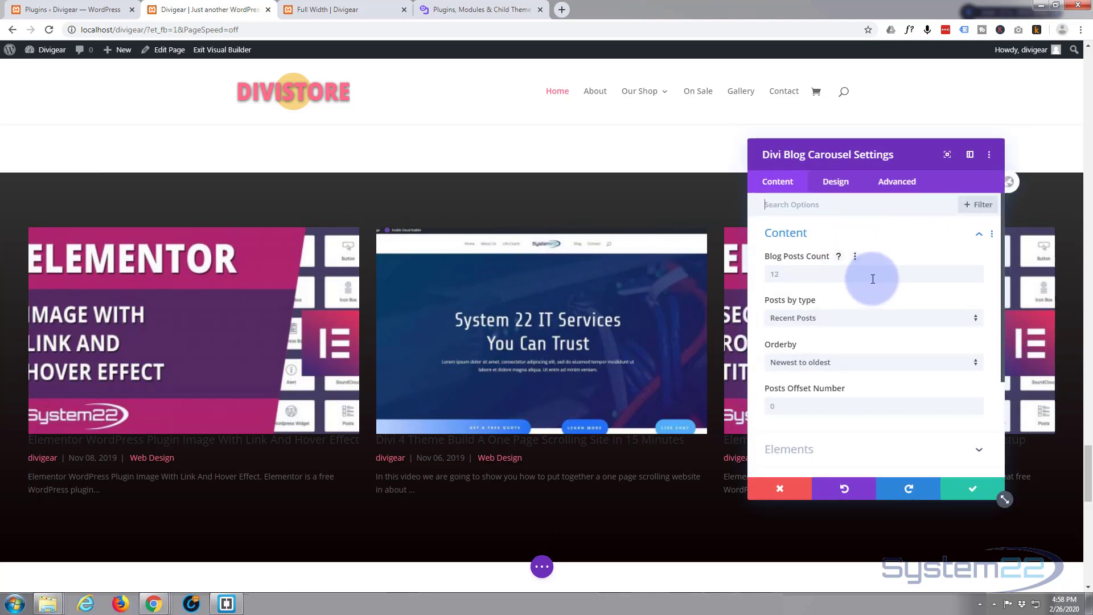
scroll(872, 278, down, 3)
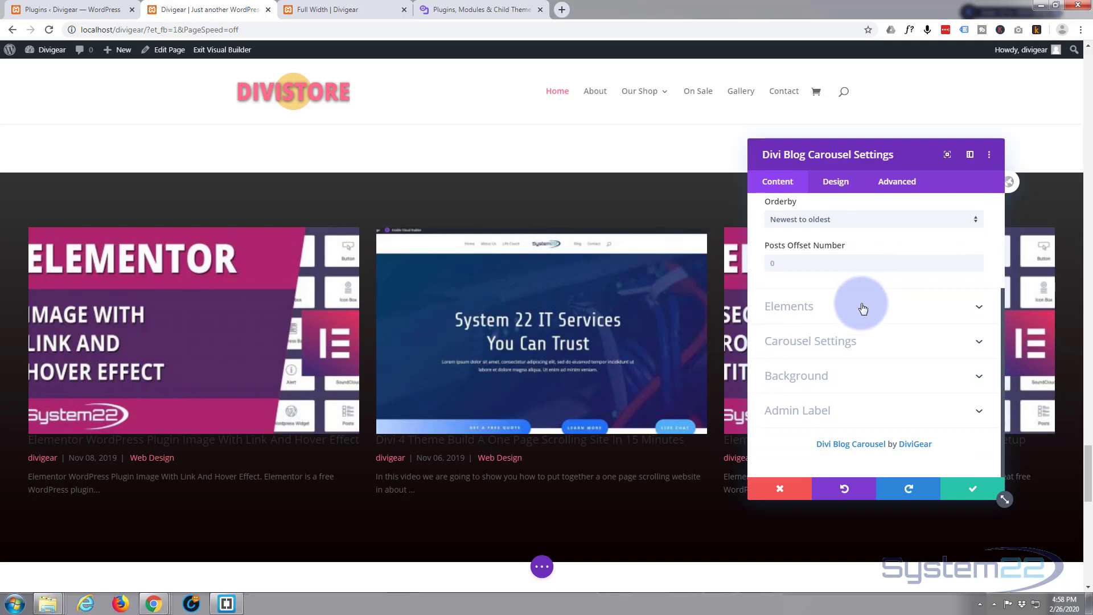
click(878, 342)
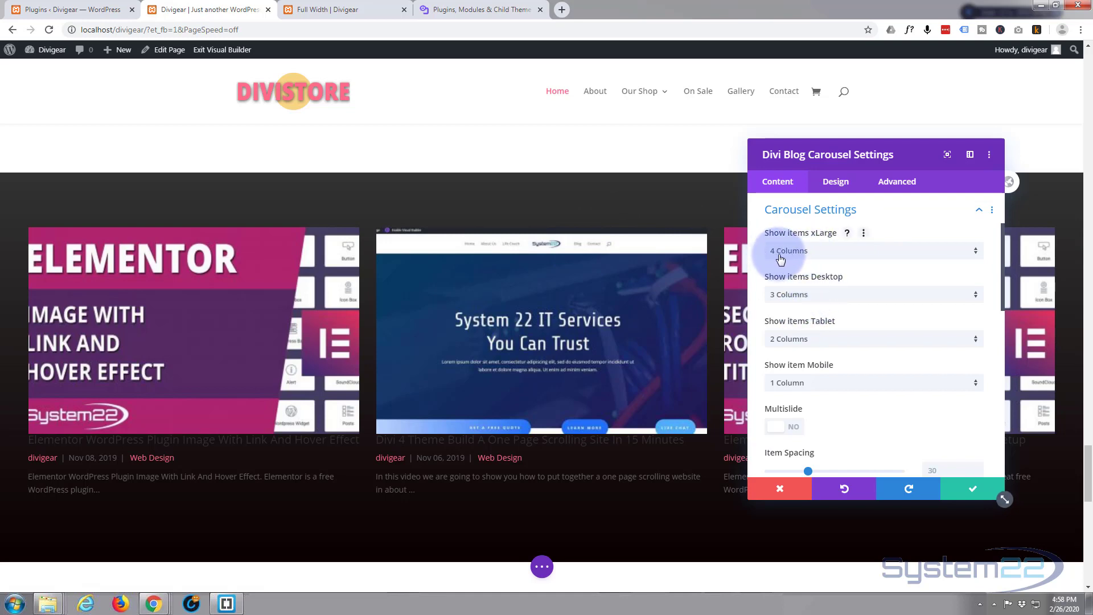
click(976, 256)
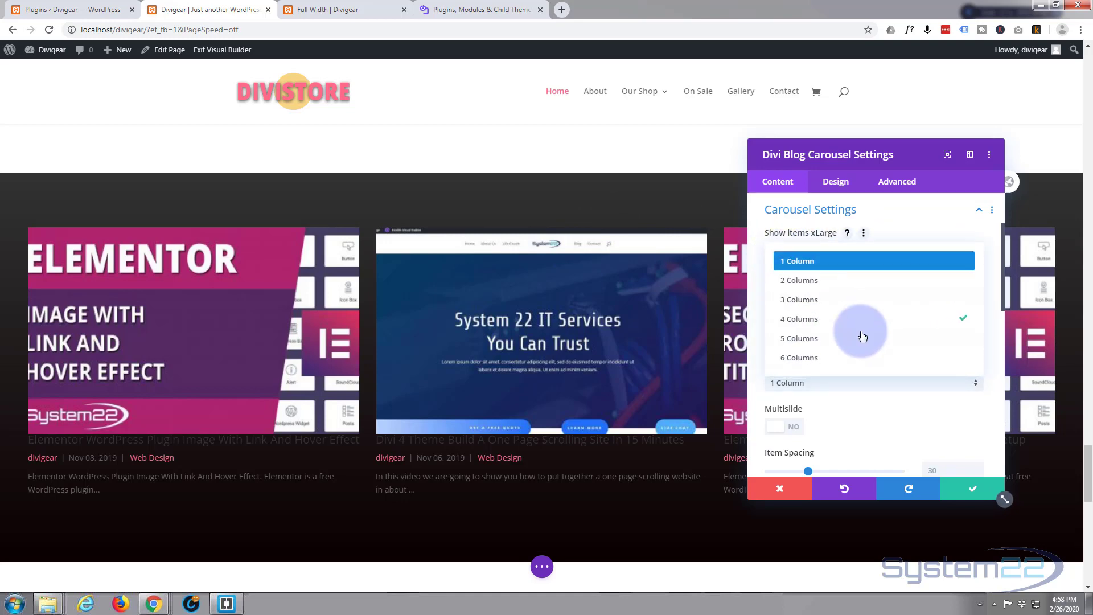
click(846, 357)
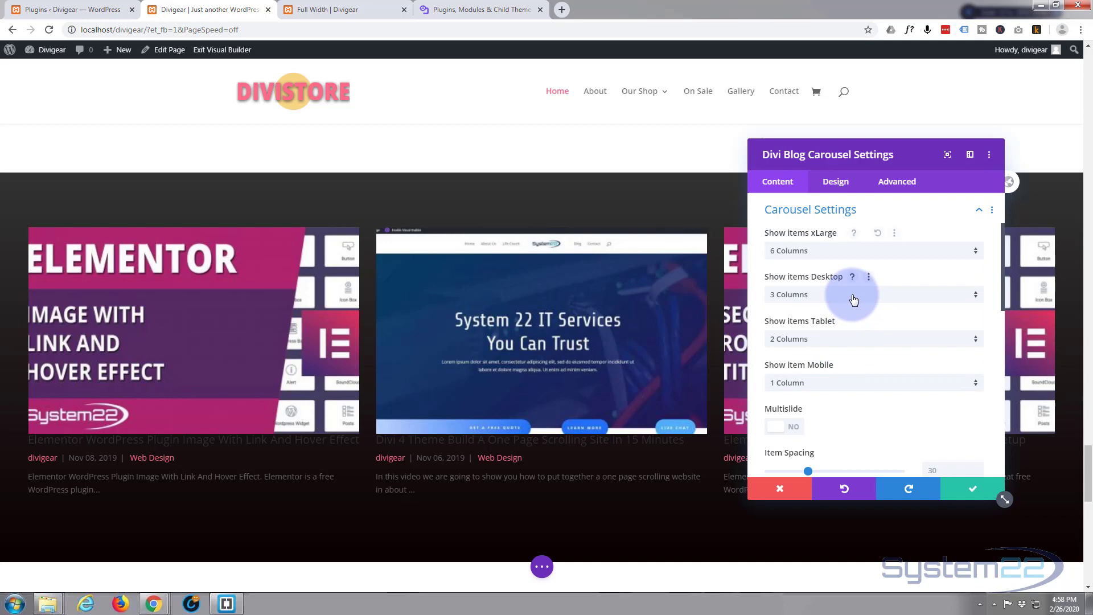
click(851, 290)
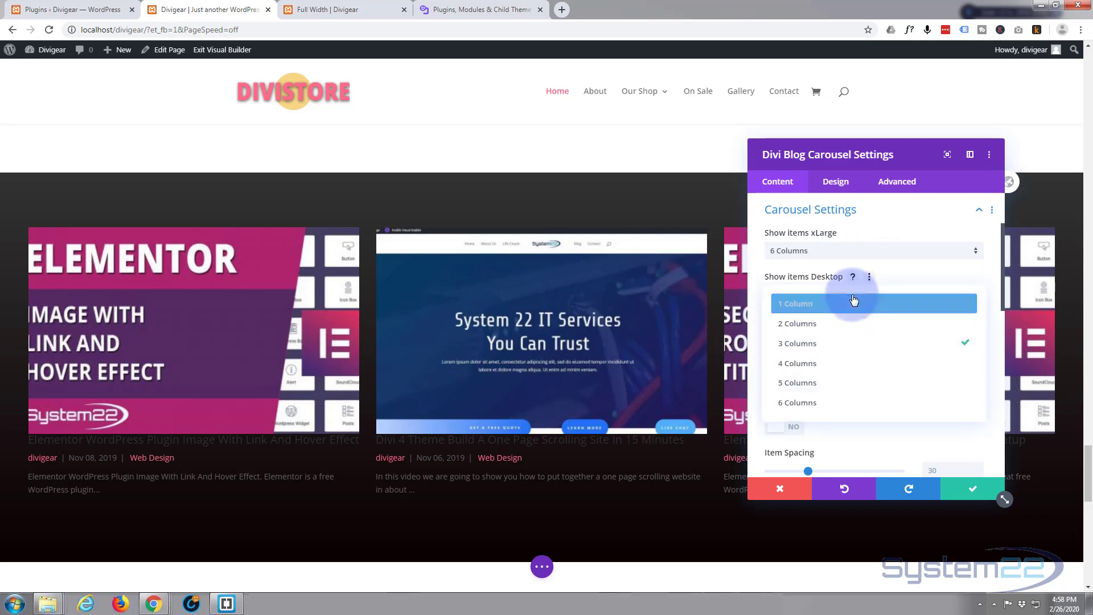
click(833, 403)
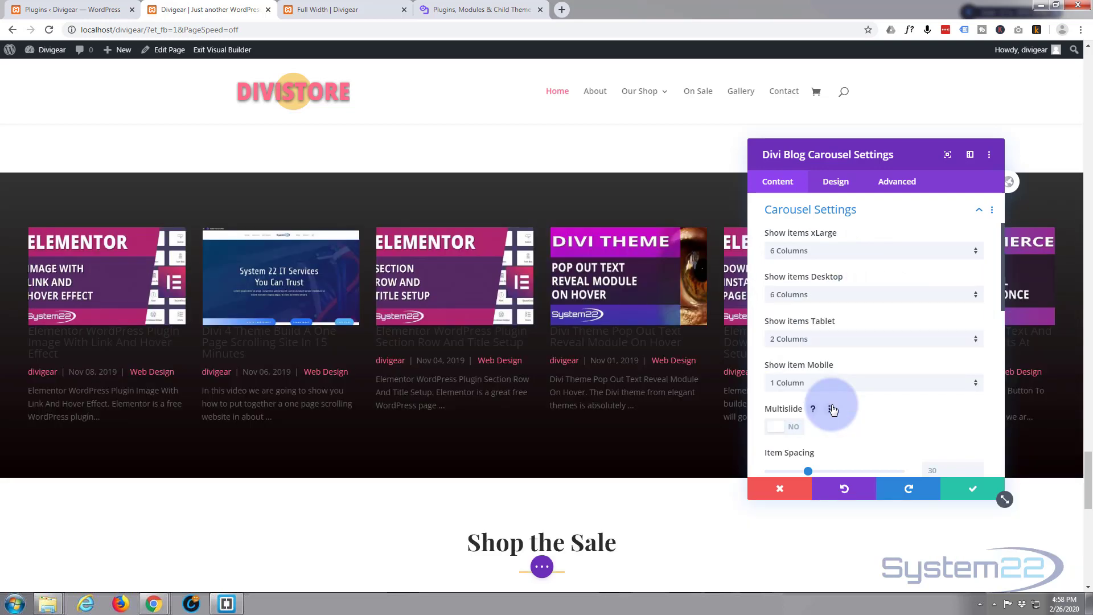
click(811, 338)
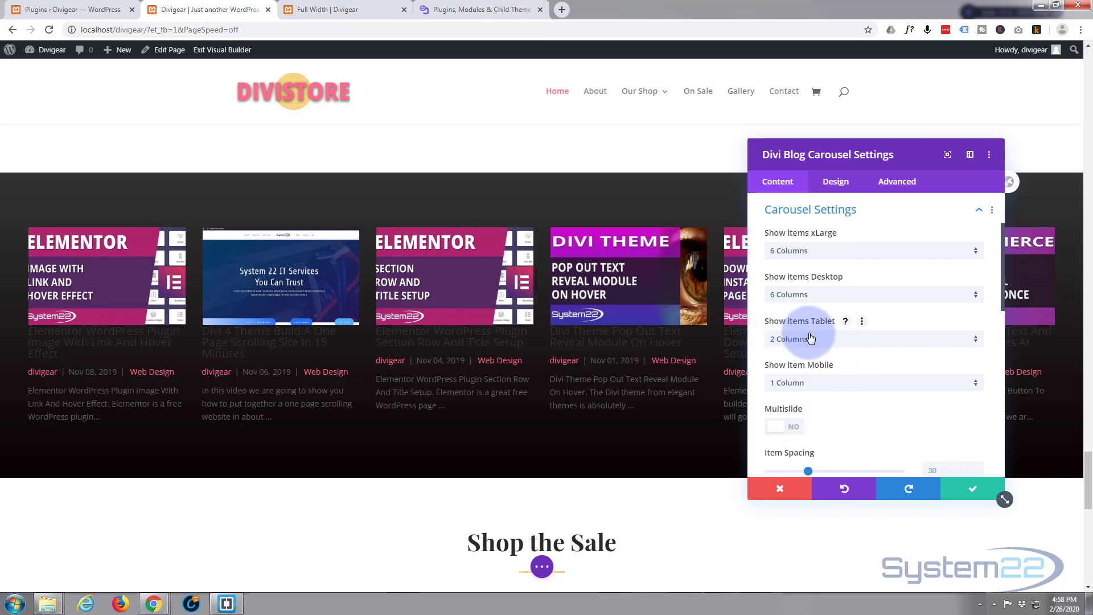
click(811, 338)
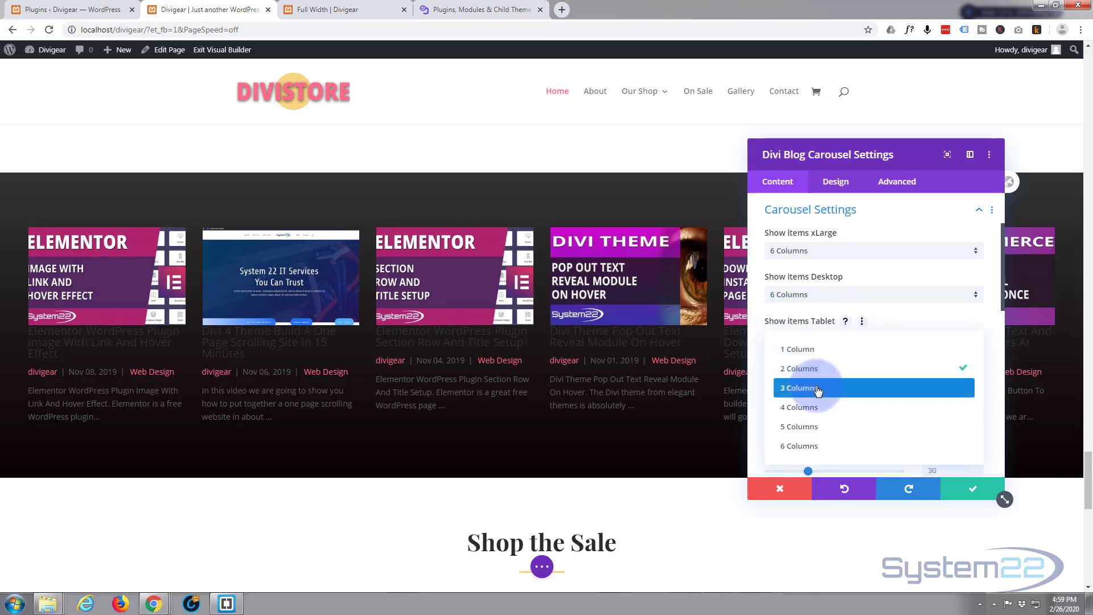
click(819, 390)
click(817, 382)
click(820, 395)
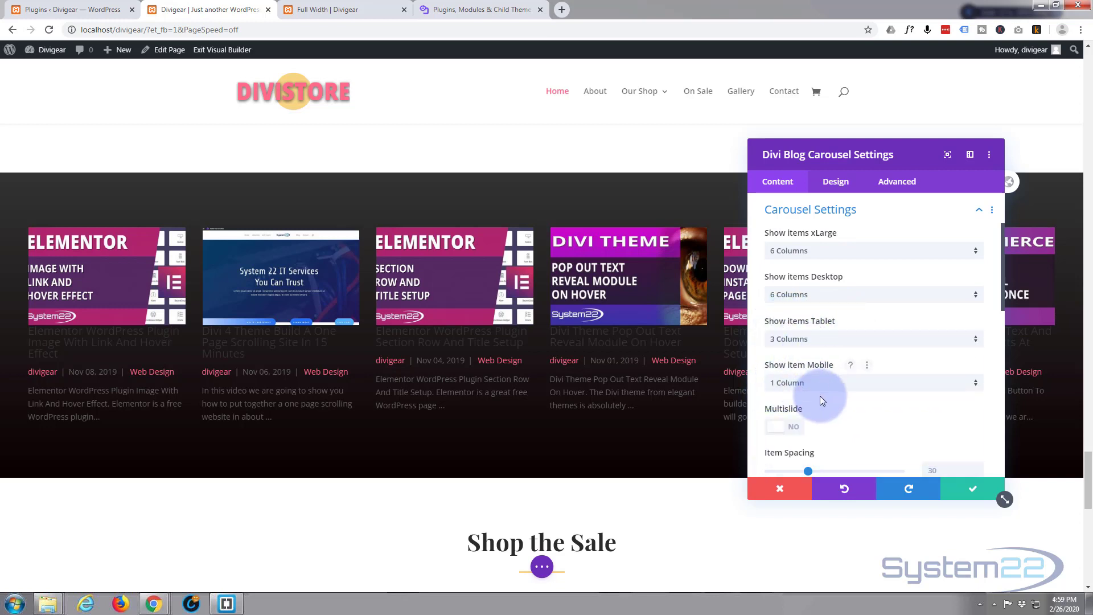
Set the carousel transition duration to 750 and turn on dot navigation
scroll(849, 417, down, 1)
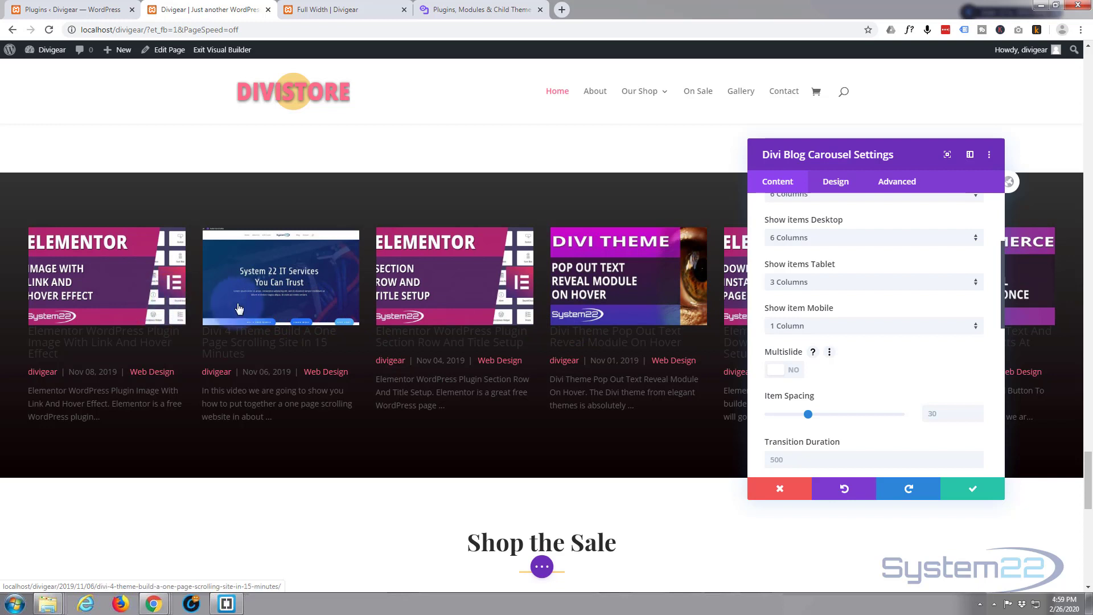
scroll(845, 363, down, 1)
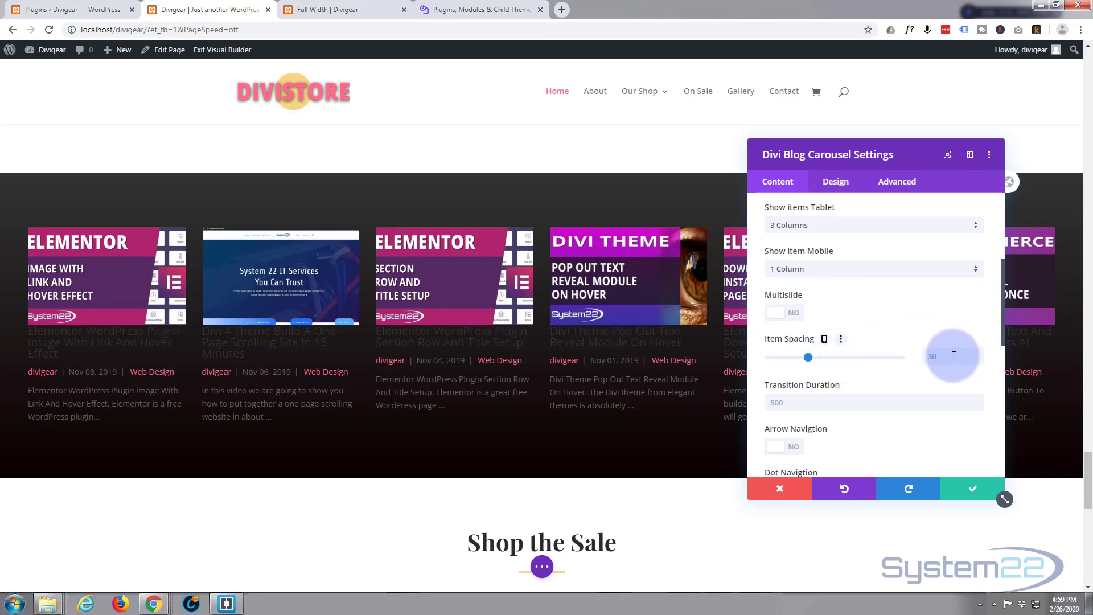
scroll(881, 368, down, 2)
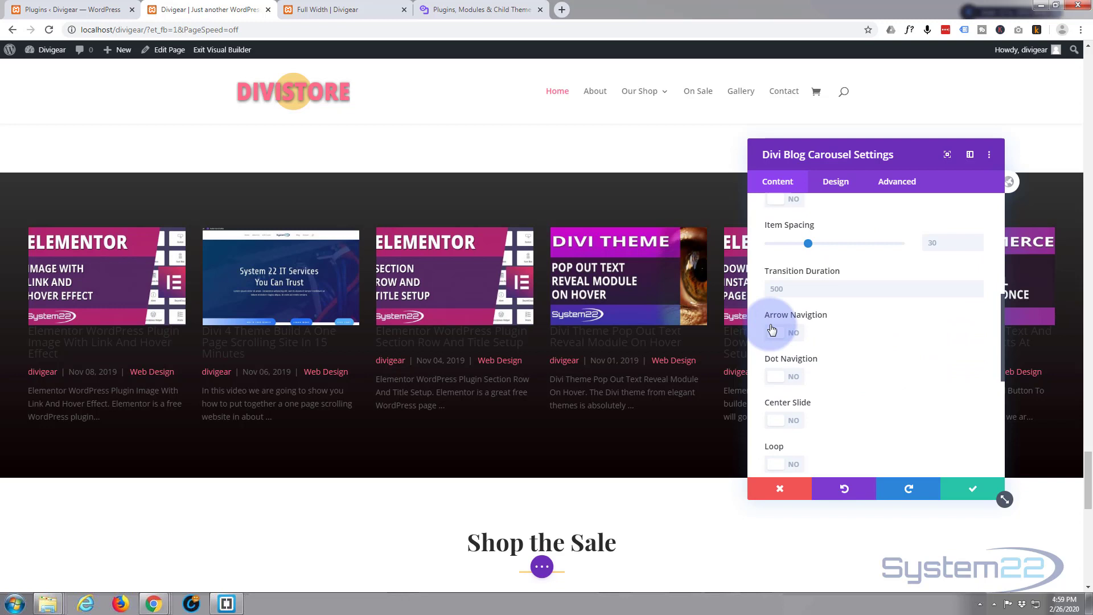
click(788, 287)
click(842, 274)
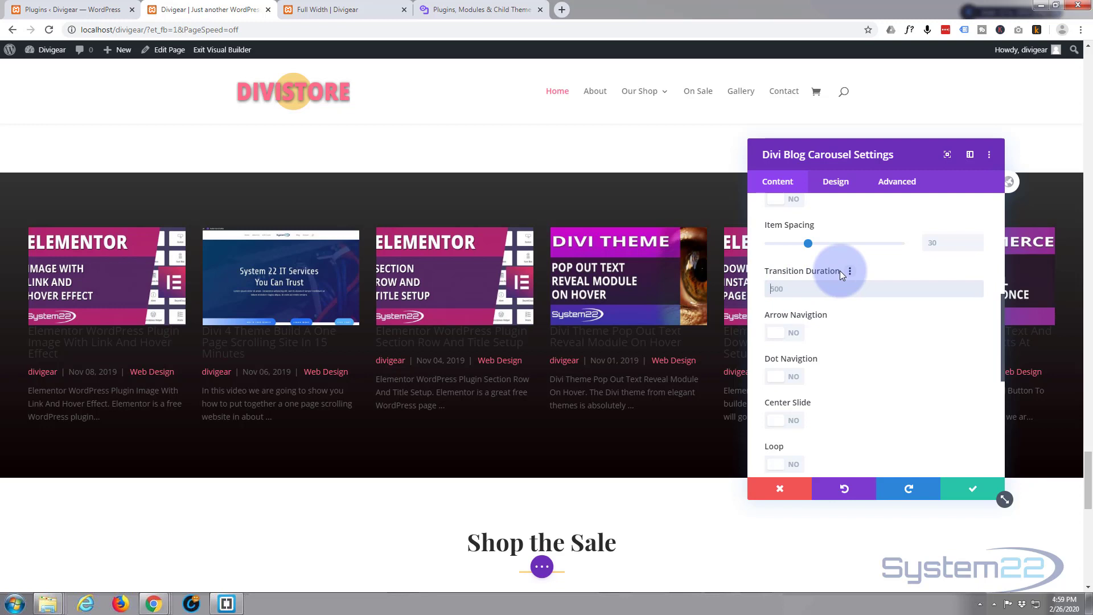
text(750)
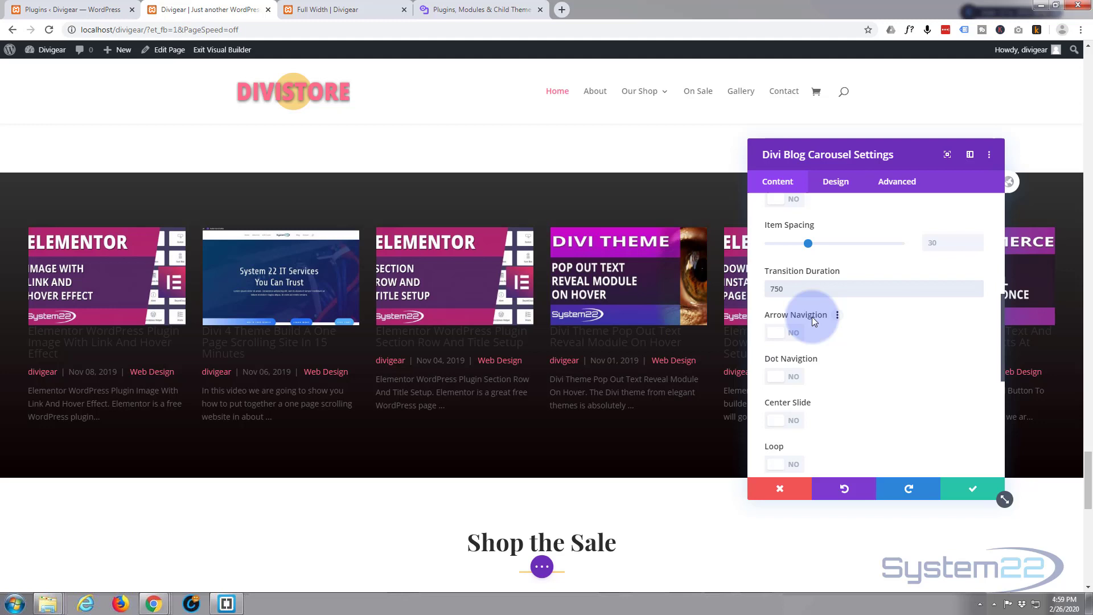
click(793, 378)
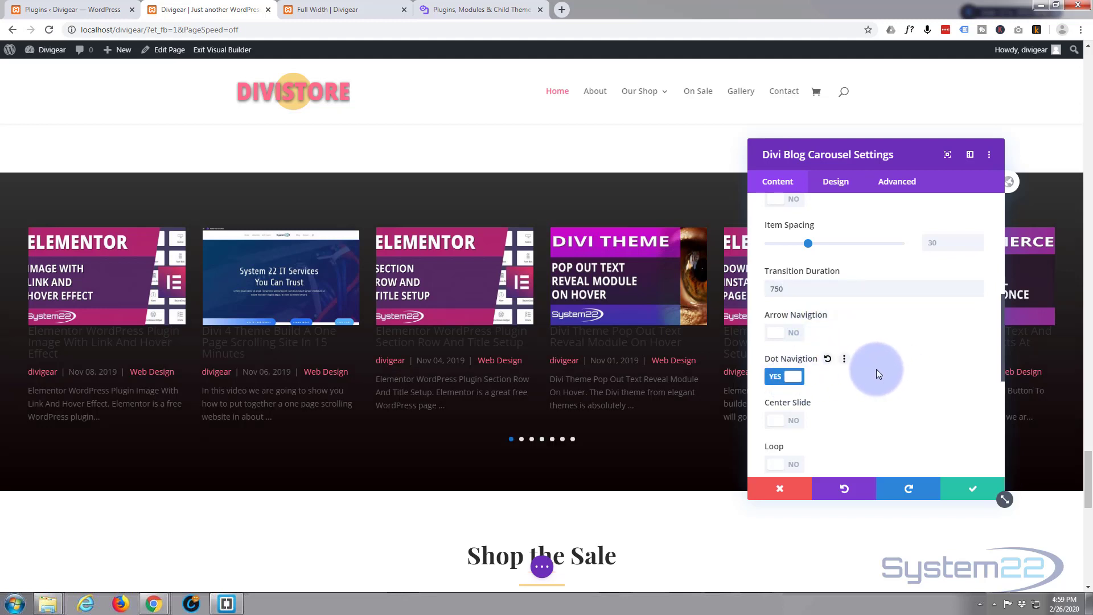
Enable centered active slide, continuous looping and autoplay for the carousel
scroll(877, 369, down, 1)
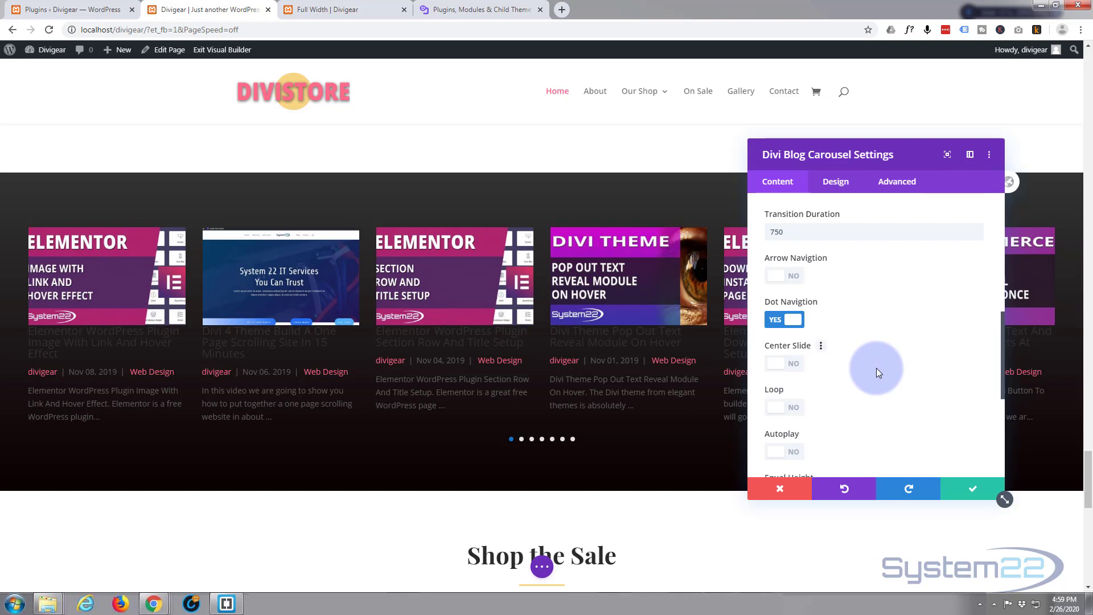
scroll(877, 368, down, 1)
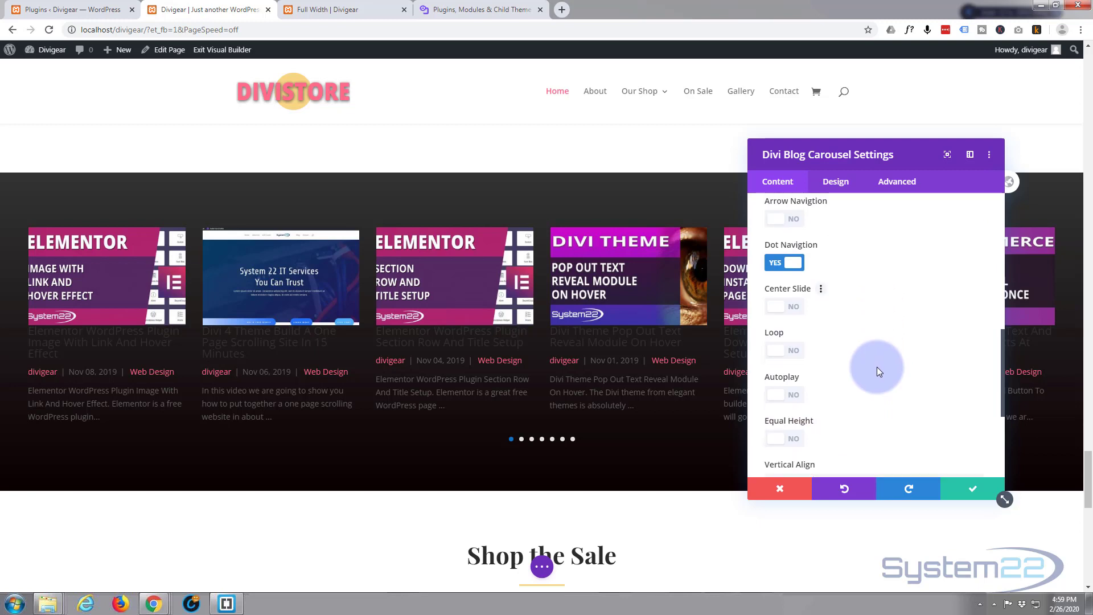
click(792, 308)
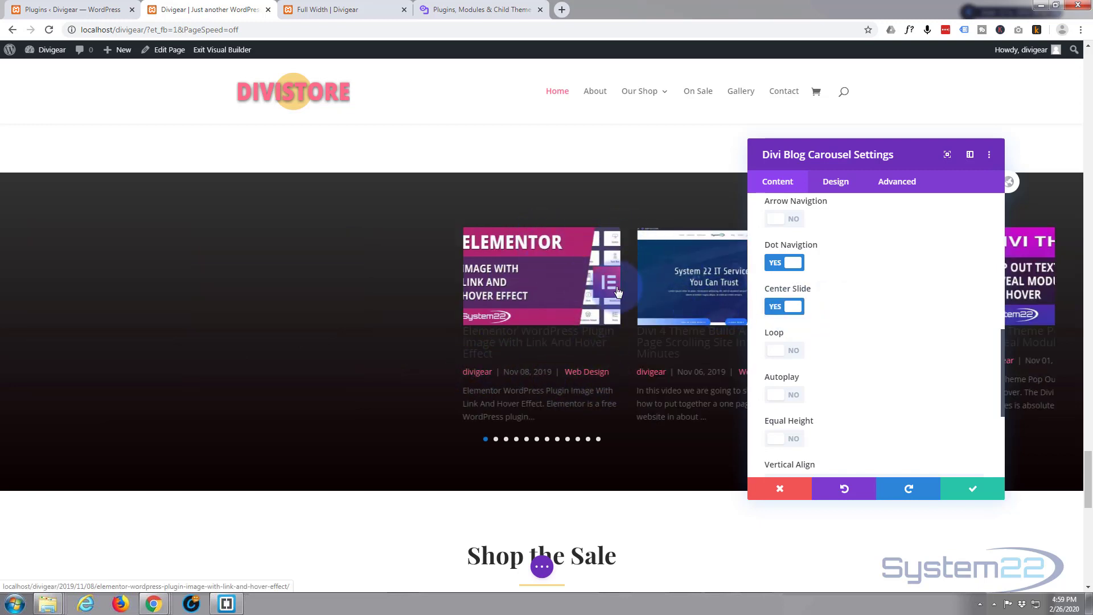
click(793, 350)
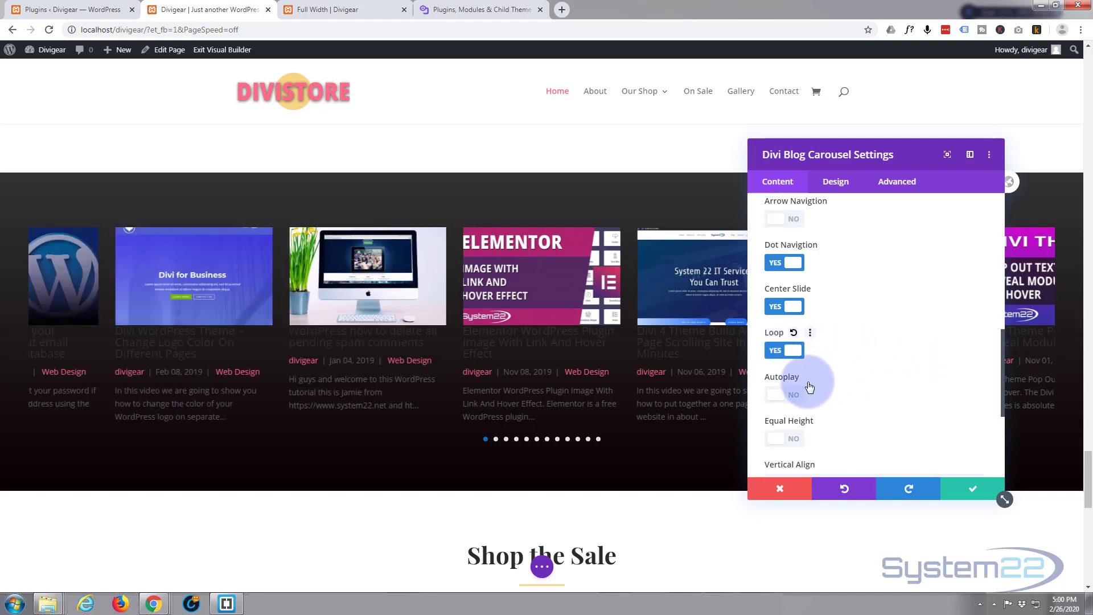
click(791, 398)
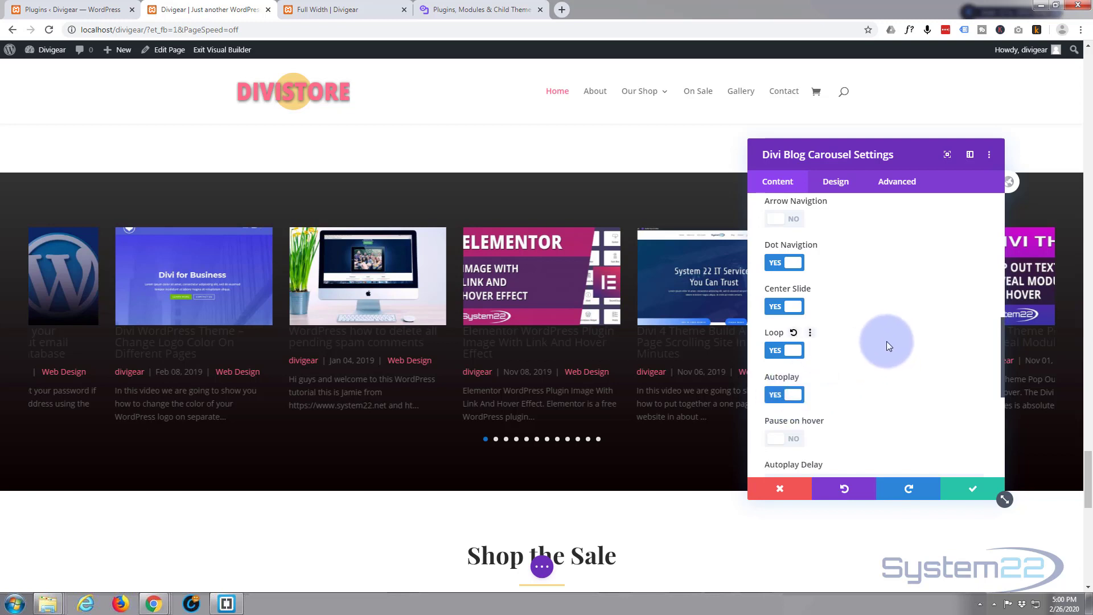
Turn on pause on hover with a 1500 autoplay delay, and make all cards equal height
scroll(887, 340, down, 1)
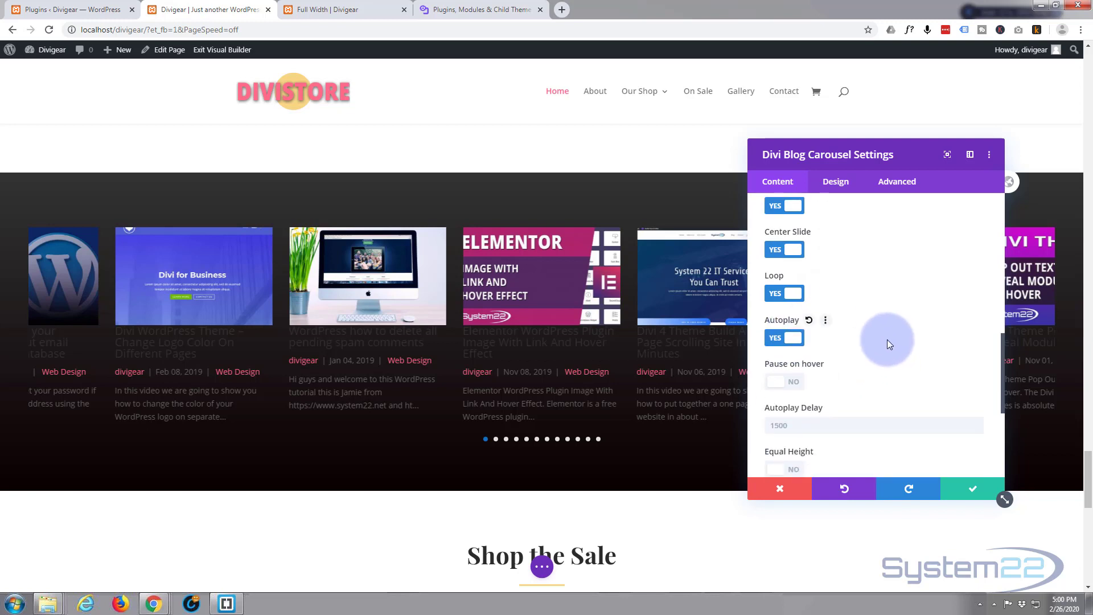
scroll(887, 339, down, 1)
click(785, 323)
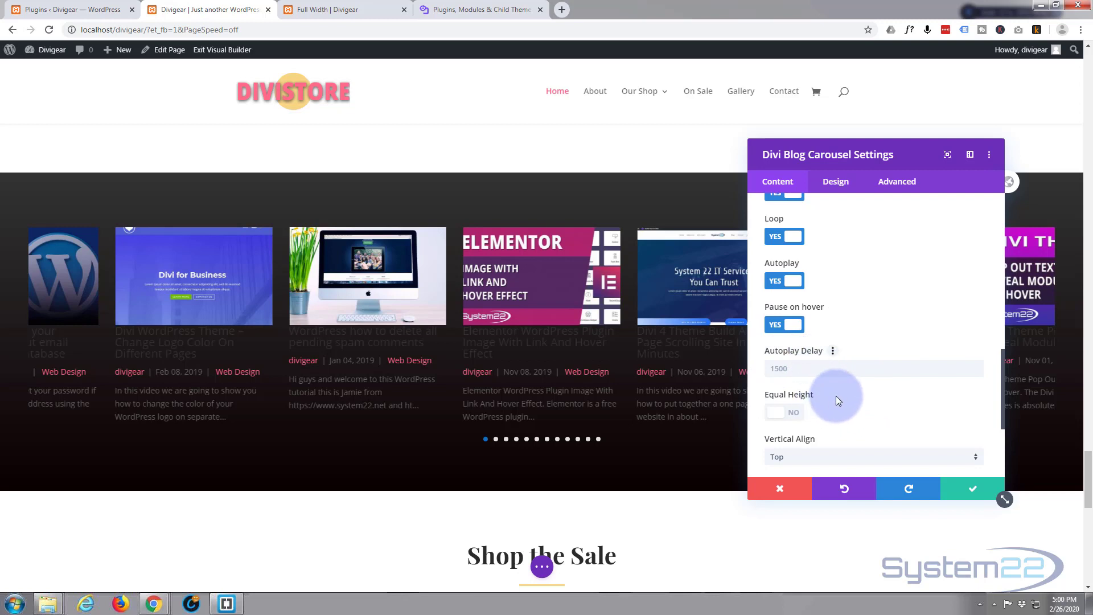
click(789, 364)
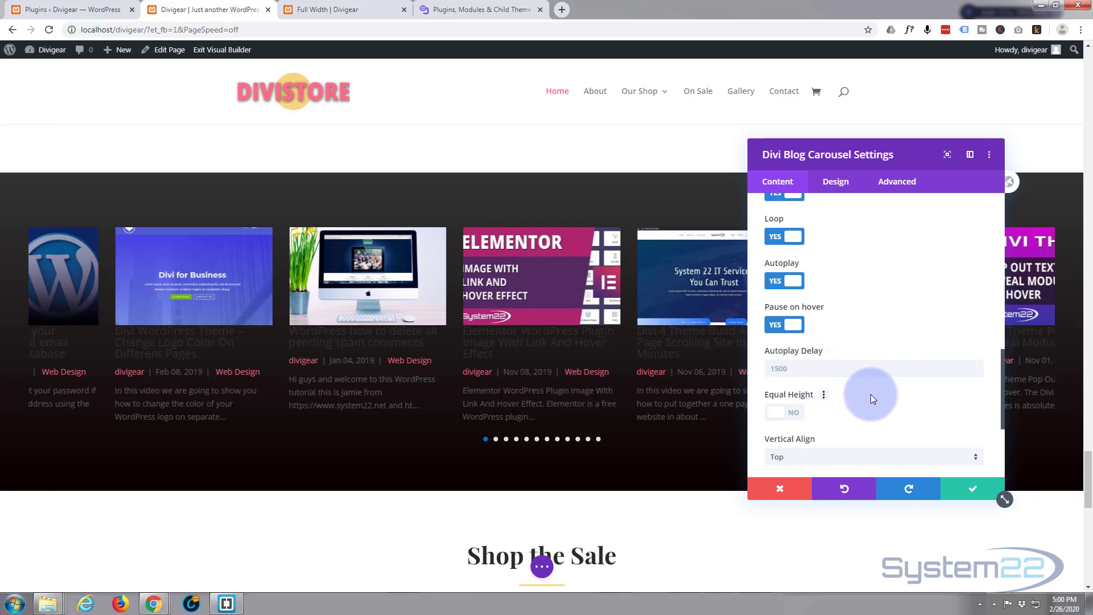
scroll(870, 394, down, 1)
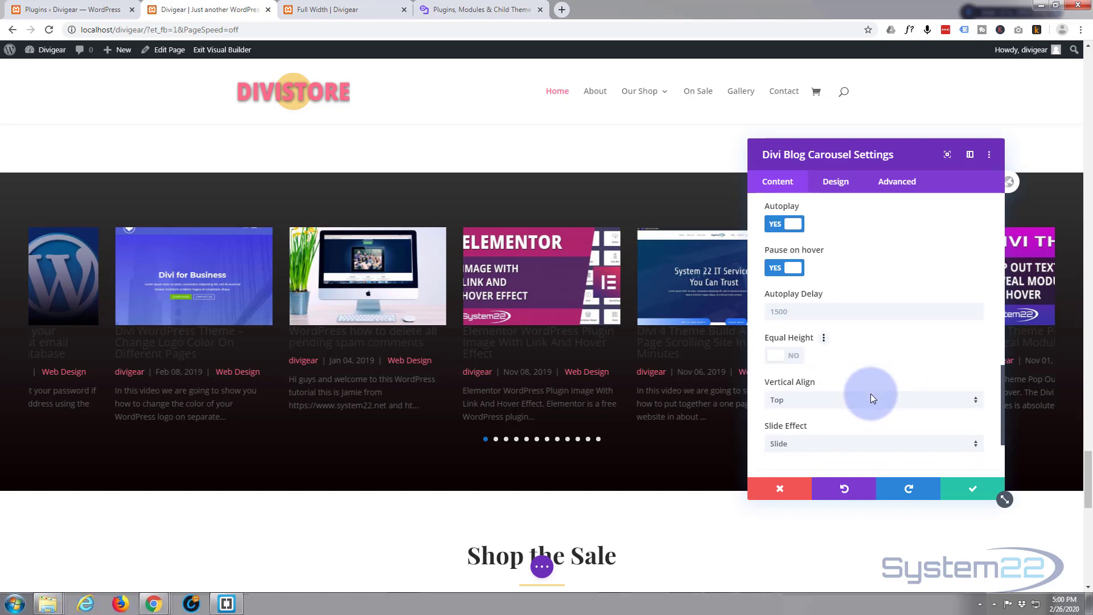
click(795, 359)
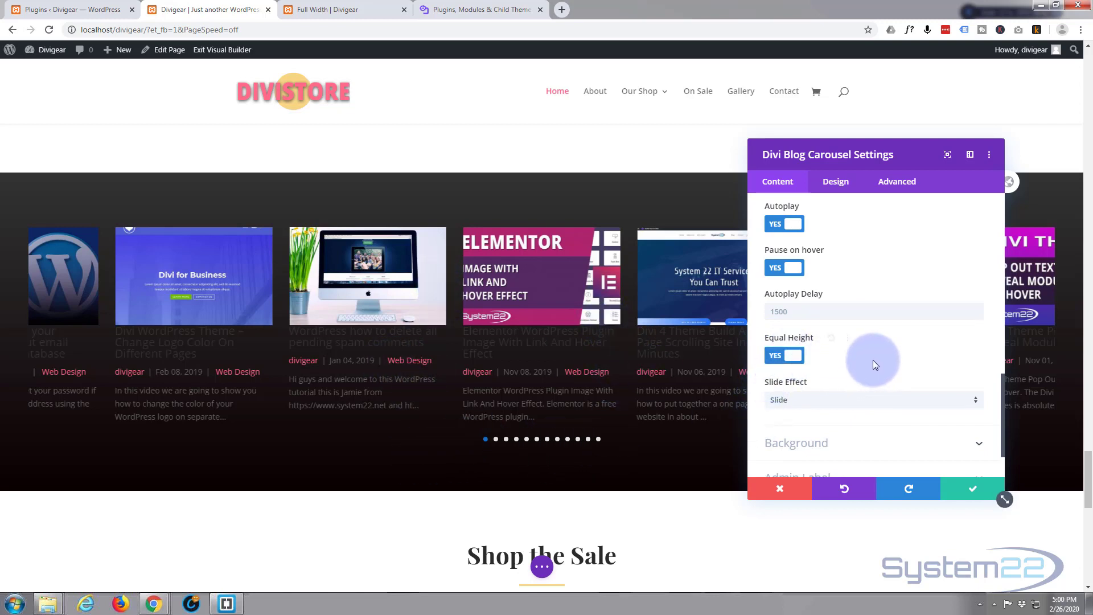
scroll(873, 360, down, 1)
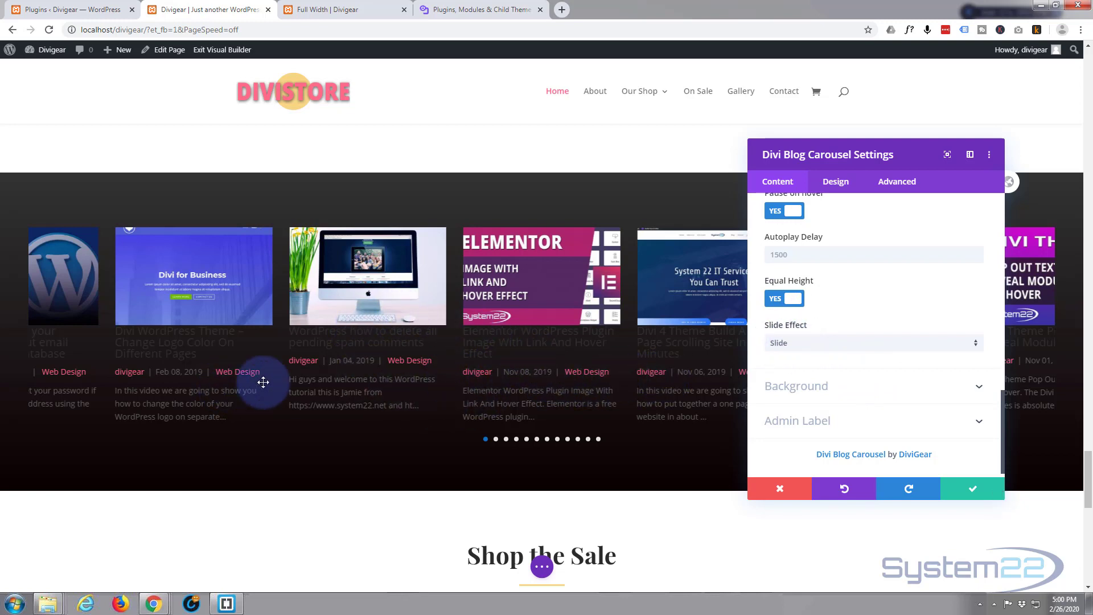
Switch the slide effect to Coverflow with rotate 17 and item spacing 0
click(858, 344)
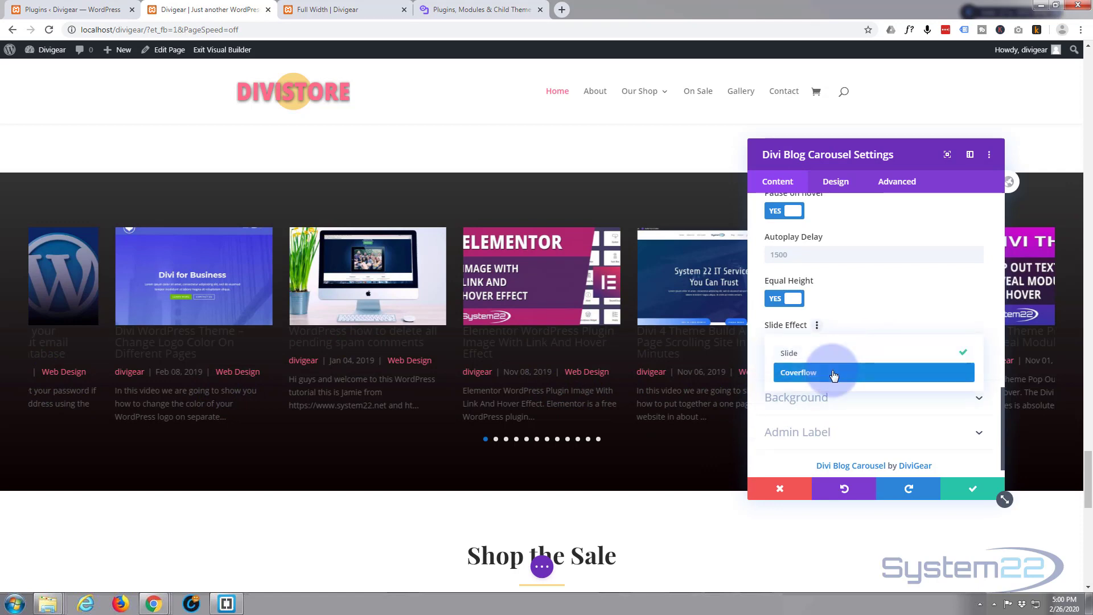
click(834, 375)
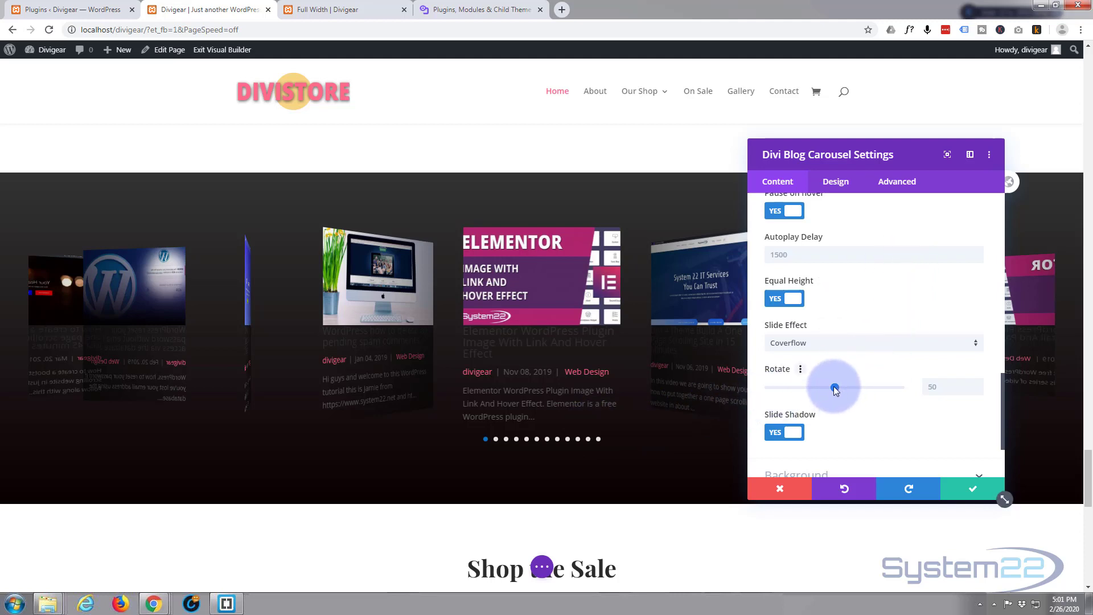
drag(835, 389, 791, 394)
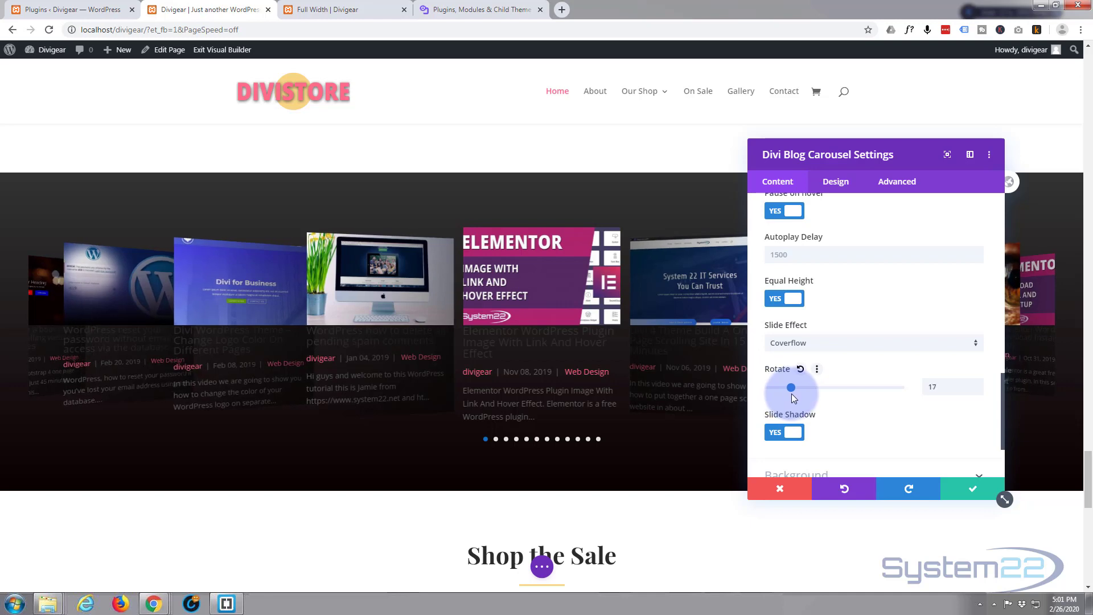
scroll(862, 396, up, 6)
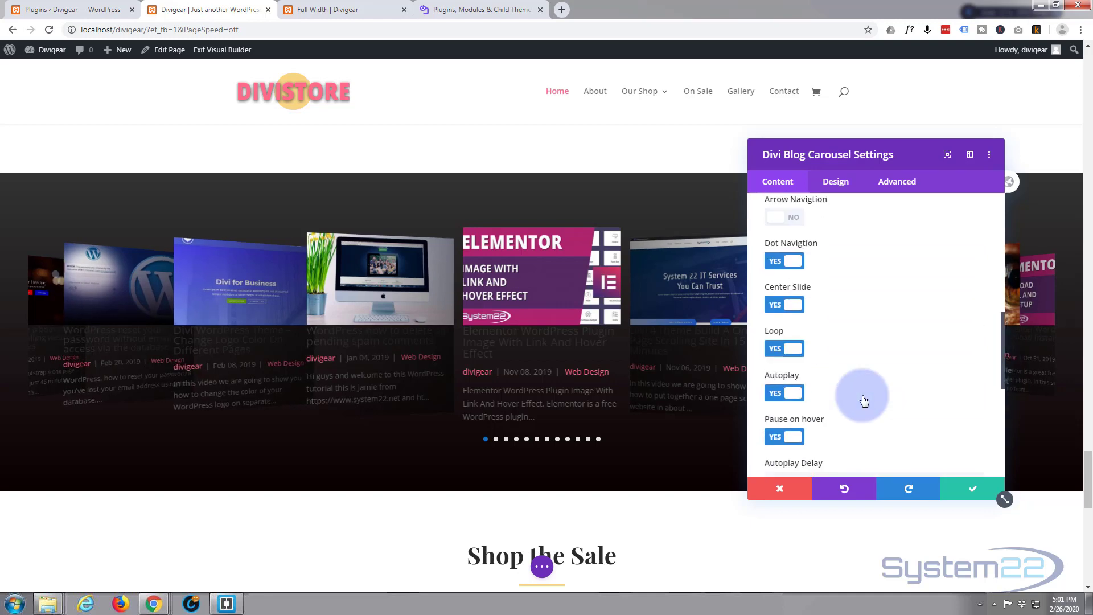
scroll(862, 395, up, 1)
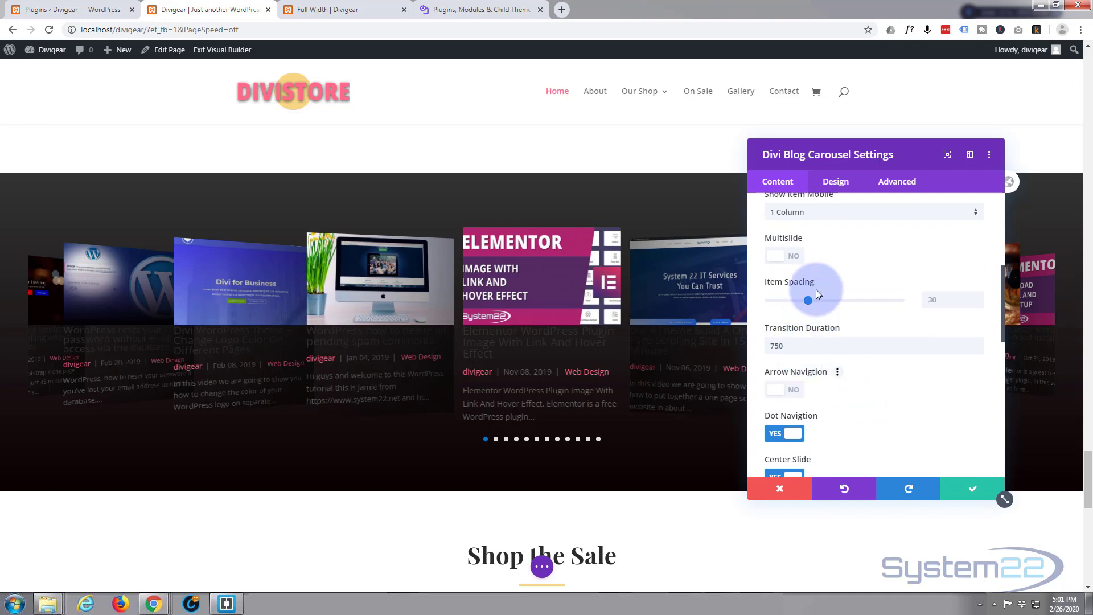
drag(809, 303, 734, 311)
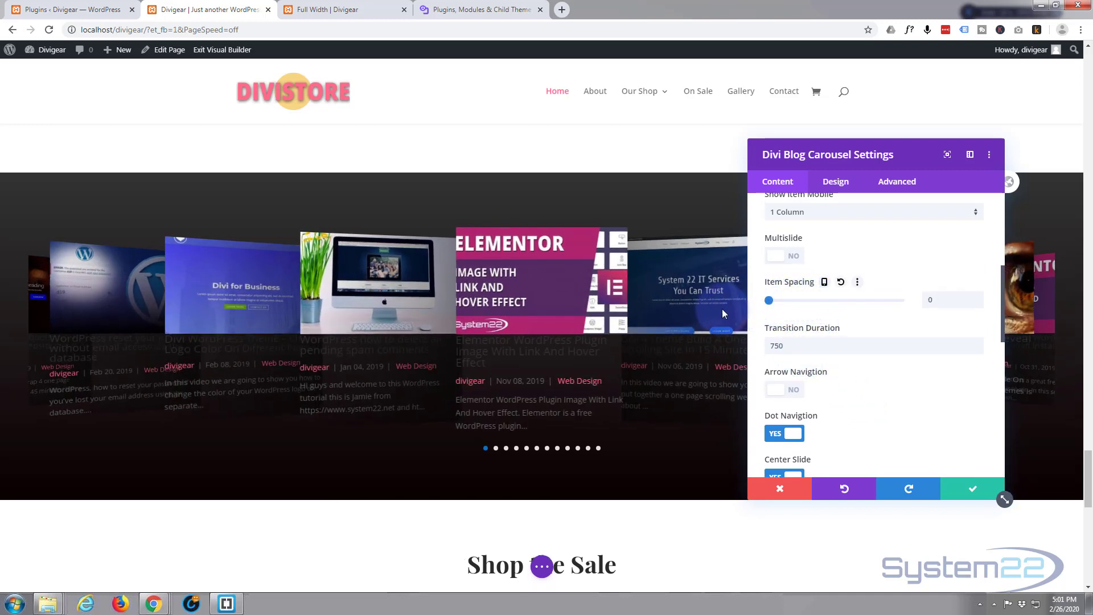
drag(930, 300, 911, 373)
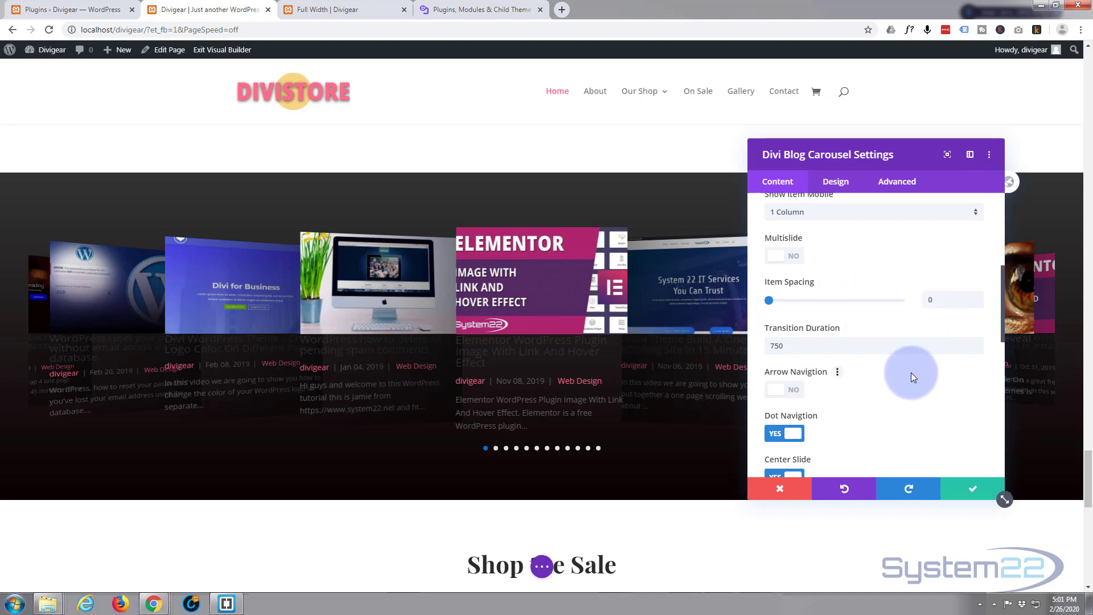
scroll(911, 376, down, 7)
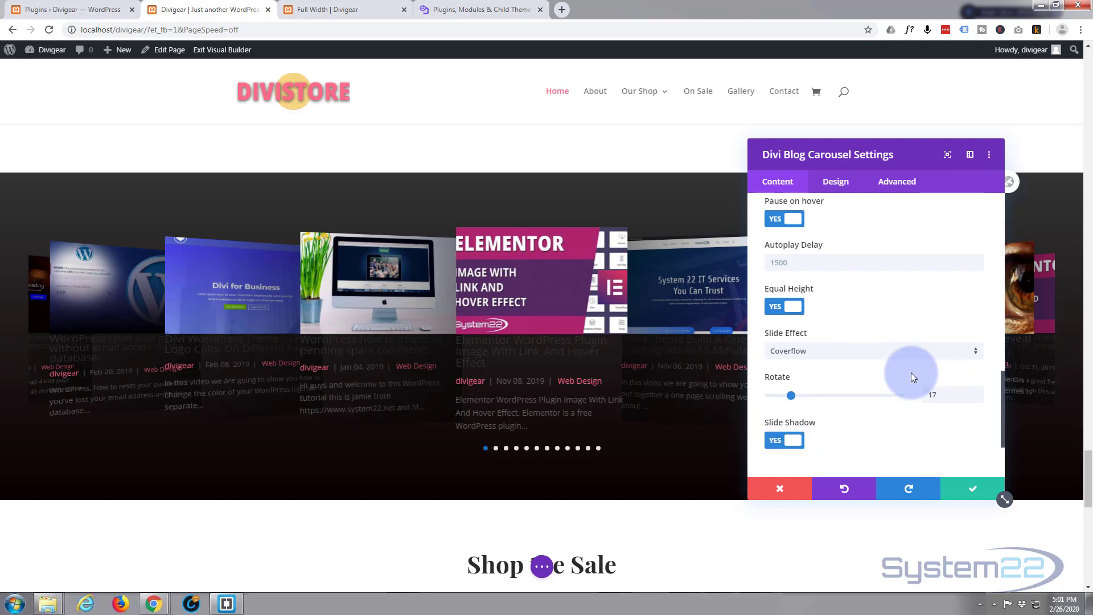
scroll(911, 372, down, 3)
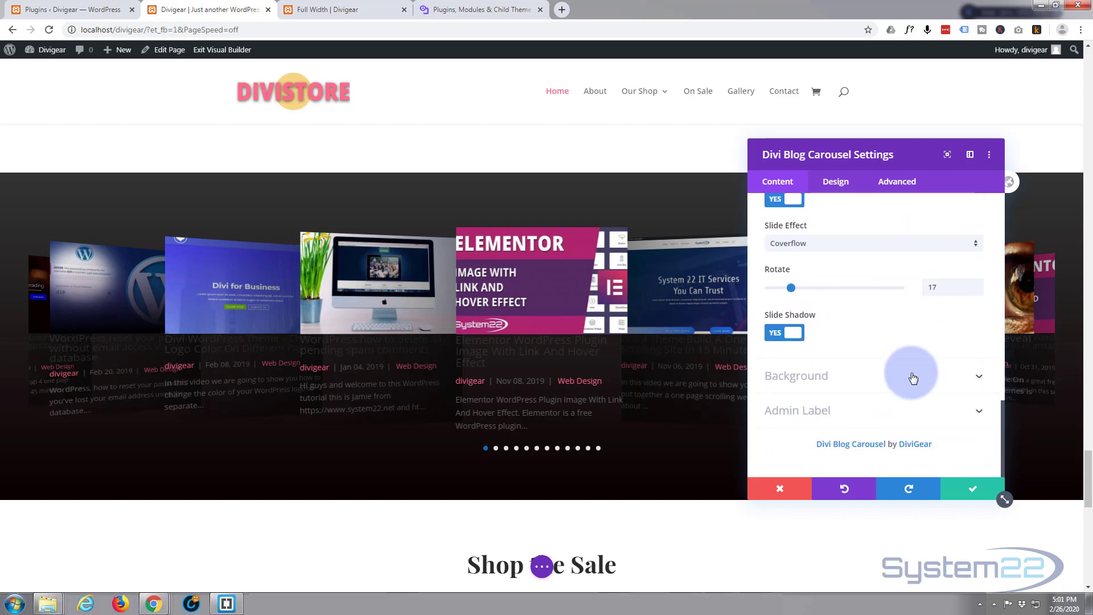
Apply the saved blue #0c71c3 swatch as the carousel post cards' background colour
click(866, 376)
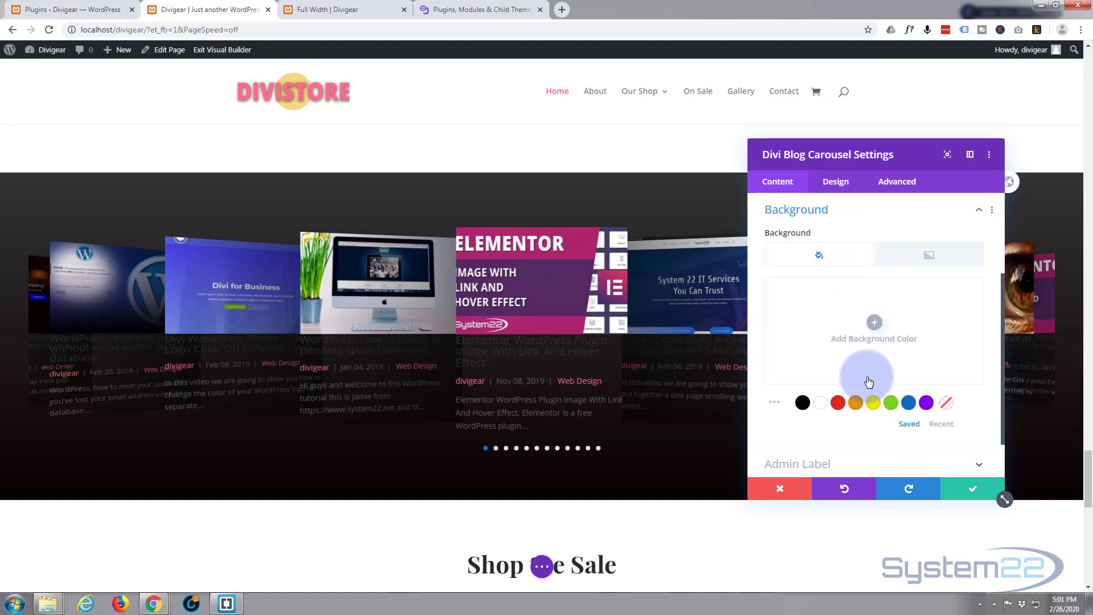
click(910, 403)
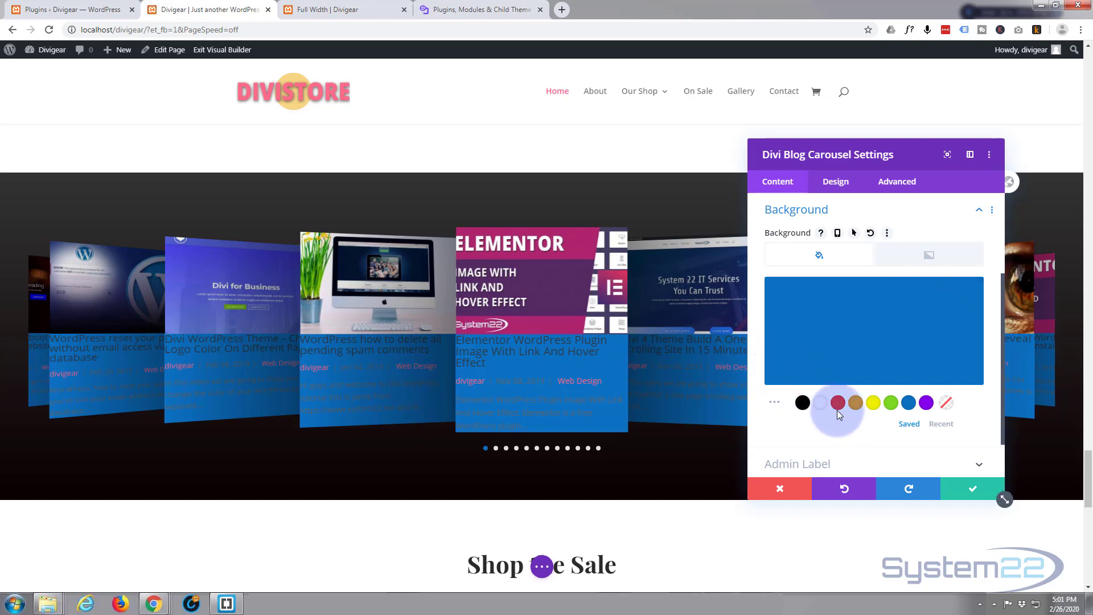
scroll(843, 416, down, 1)
scroll(842, 412, down, 2)
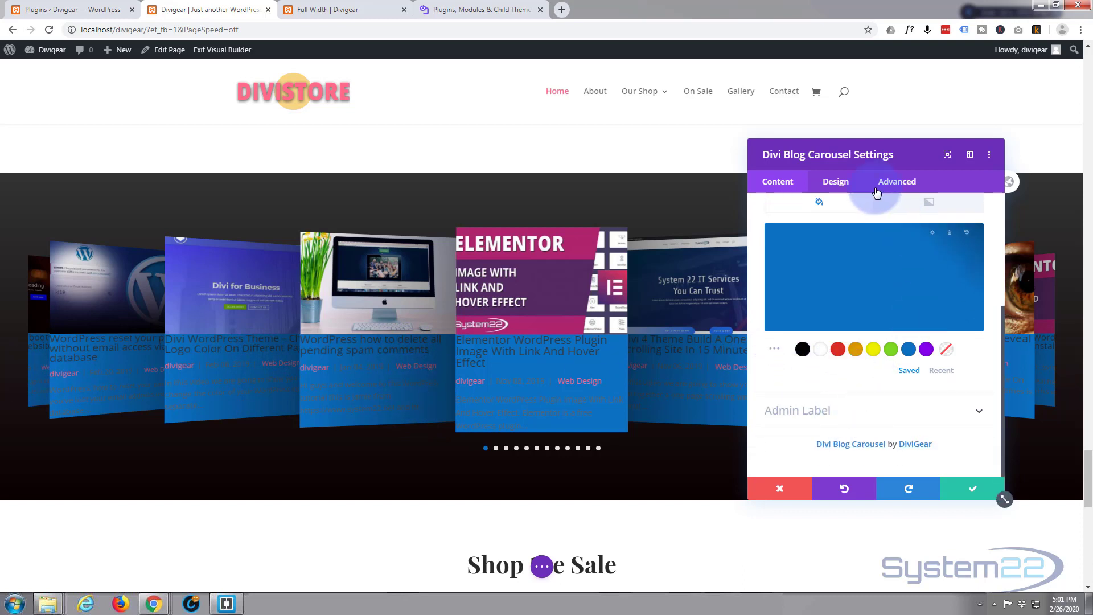
In Design > Image Style, change the post image size from Medium to Default Image
click(834, 183)
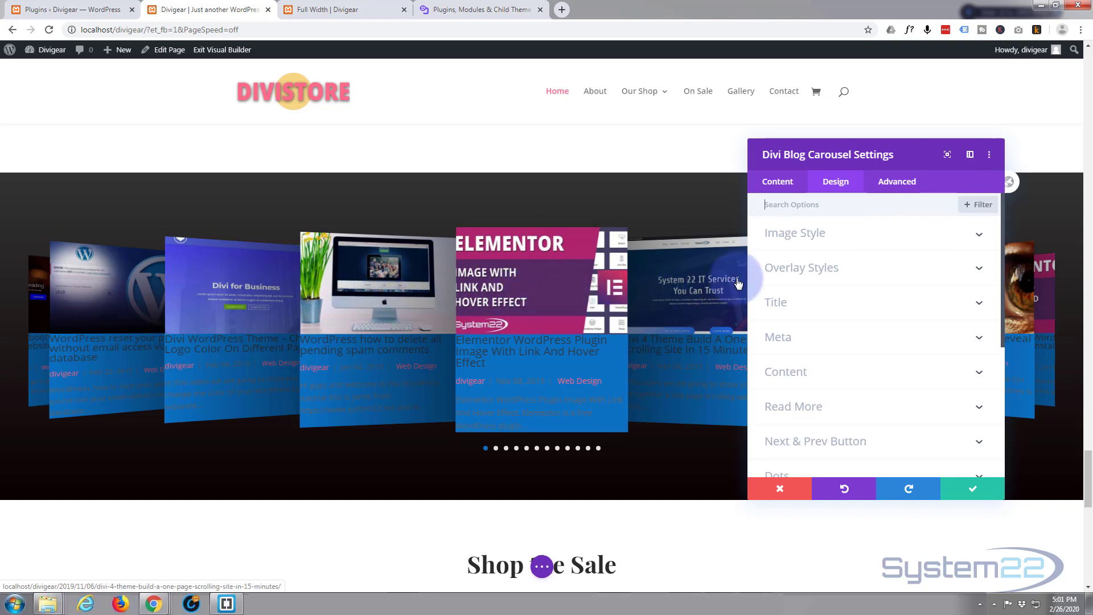
click(903, 235)
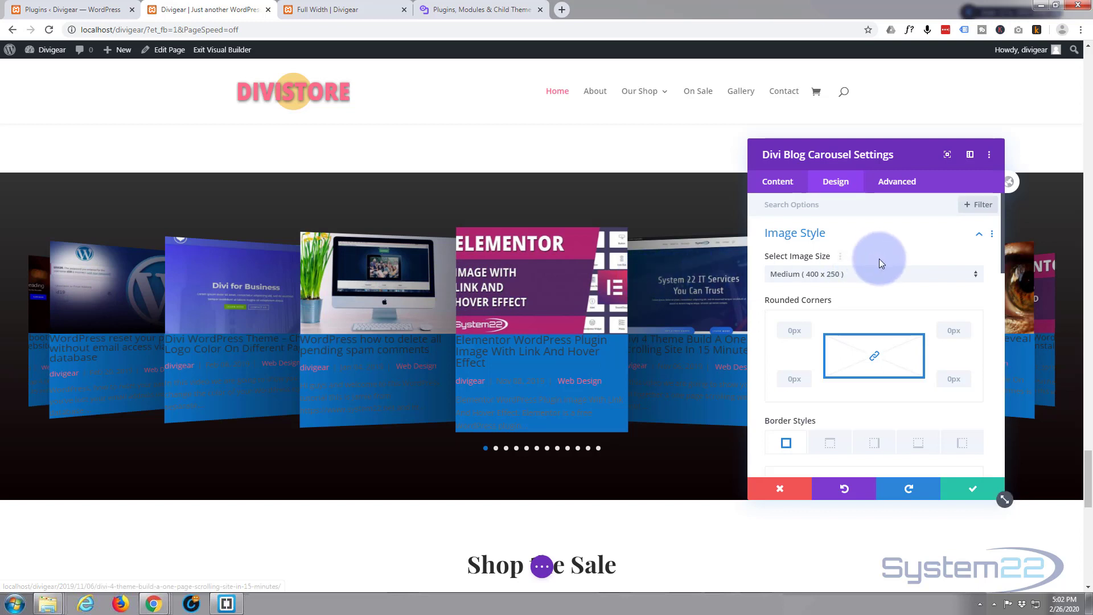
click(892, 274)
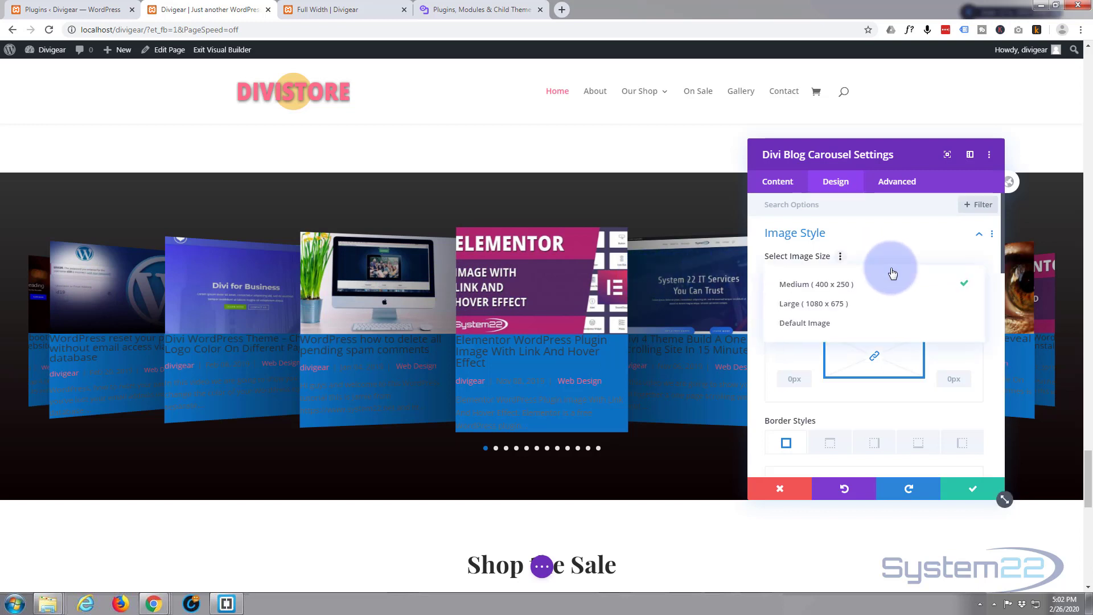
click(826, 325)
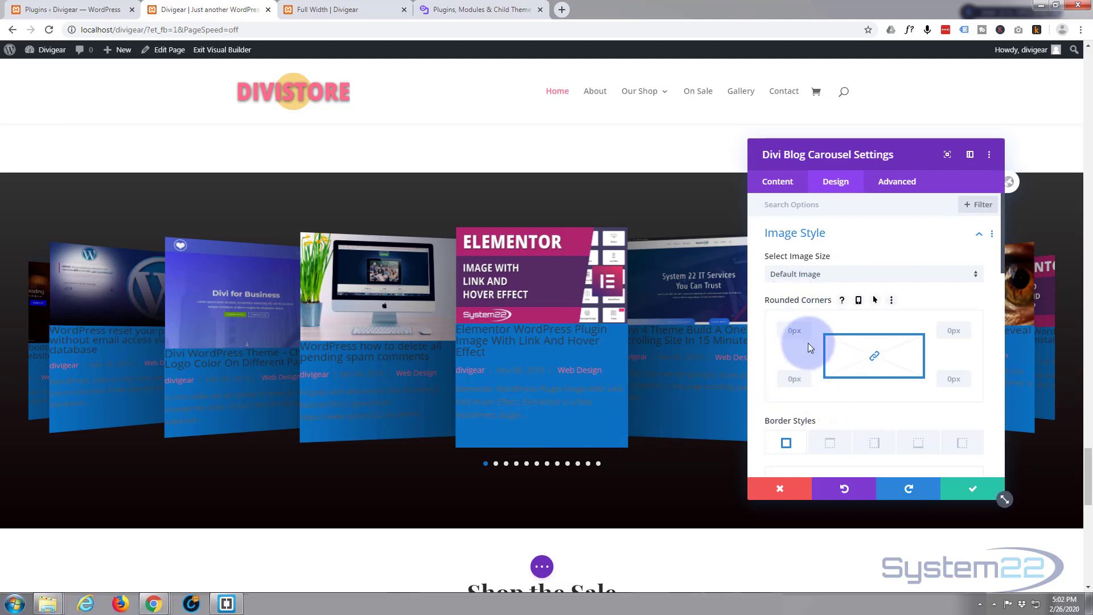
In Design > Title, keep Default as the post title font
scroll(808, 344, down, 2)
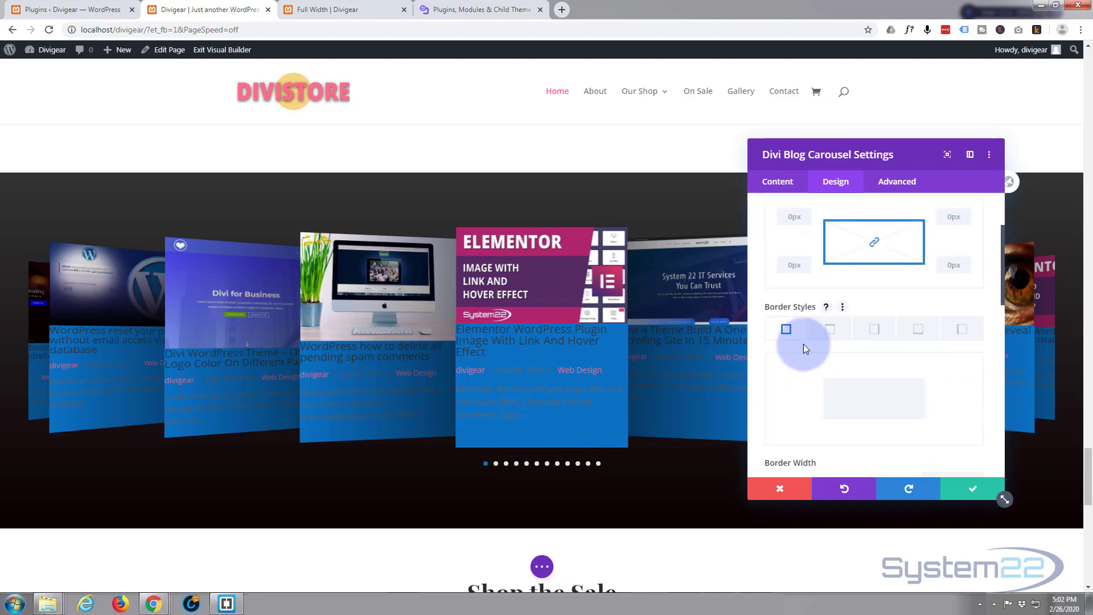
scroll(804, 344, down, 2)
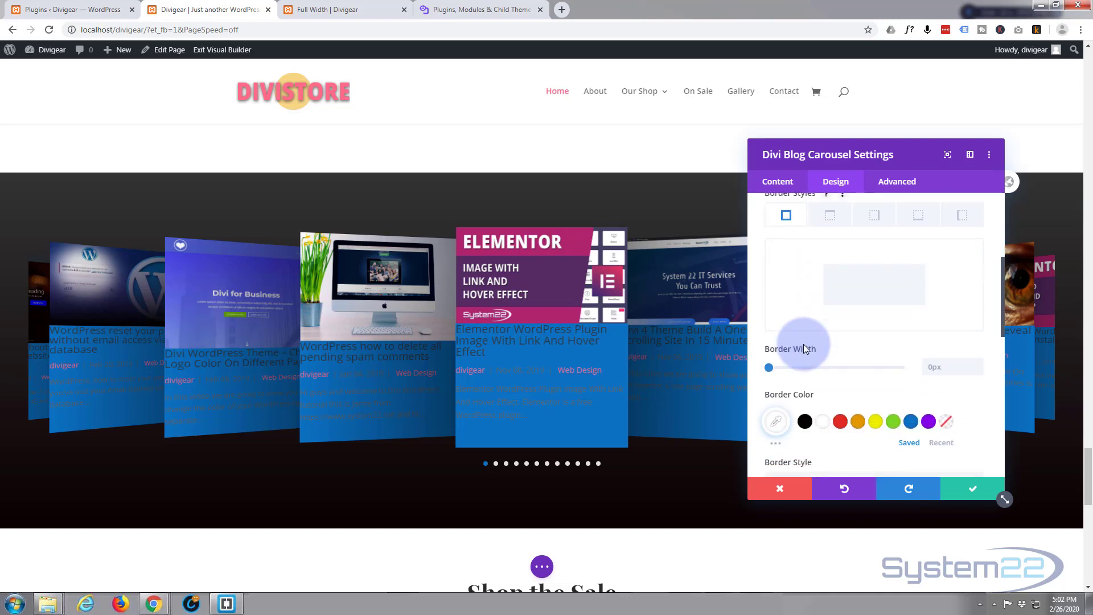
scroll(804, 344, down, 4)
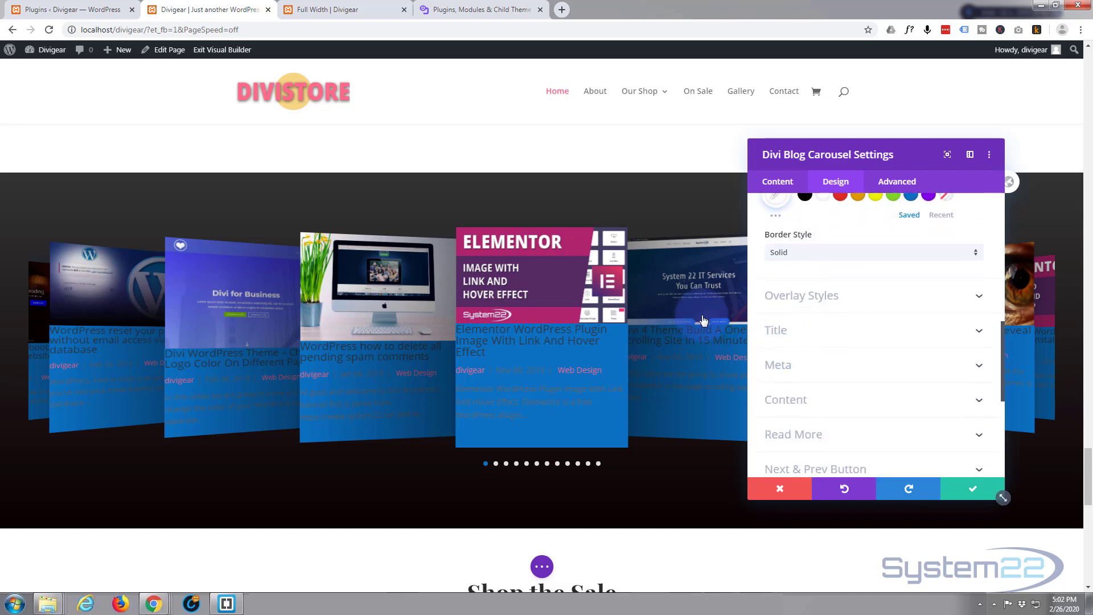
click(826, 308)
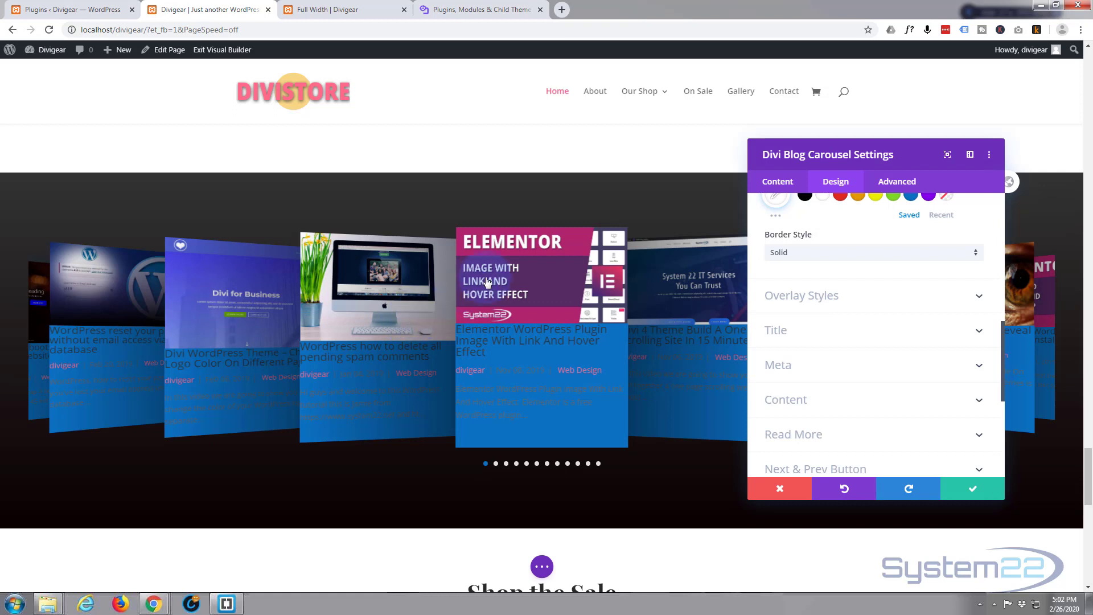
click(842, 291)
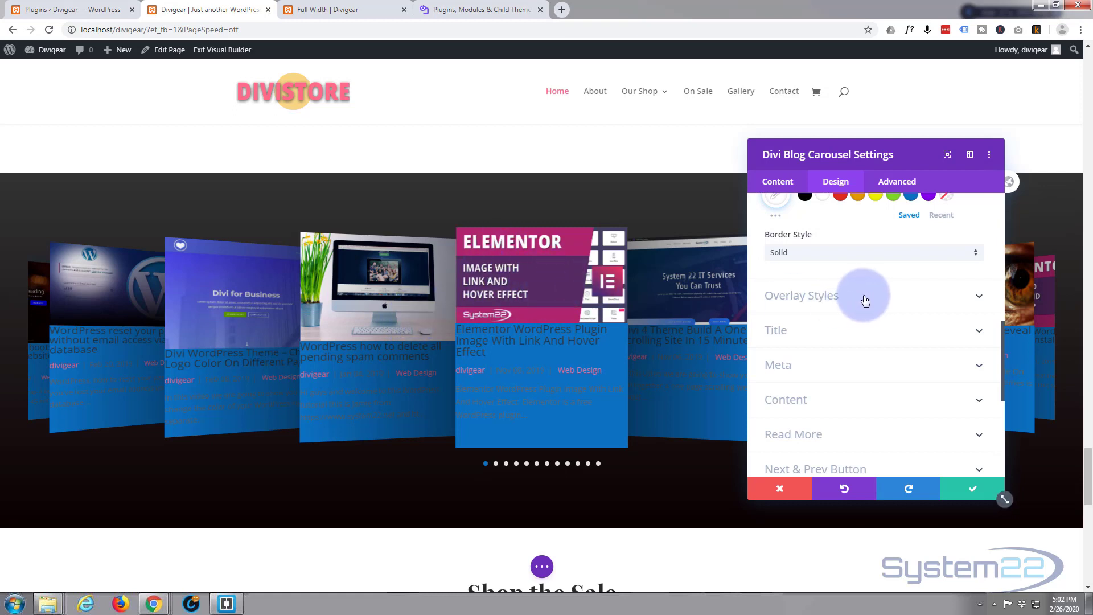
scroll(877, 318, down, 1)
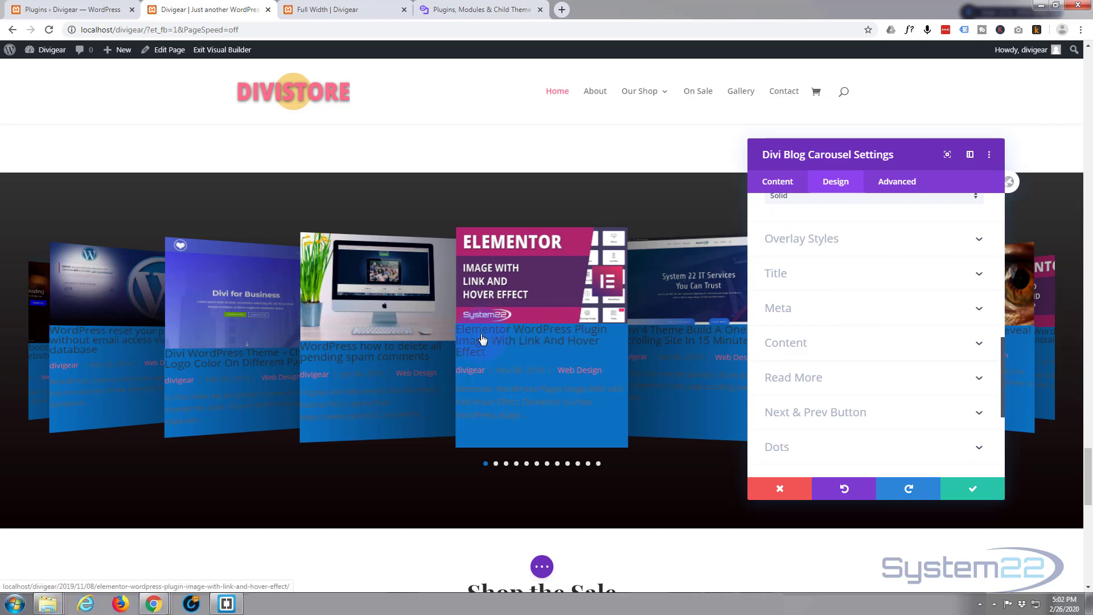
click(838, 279)
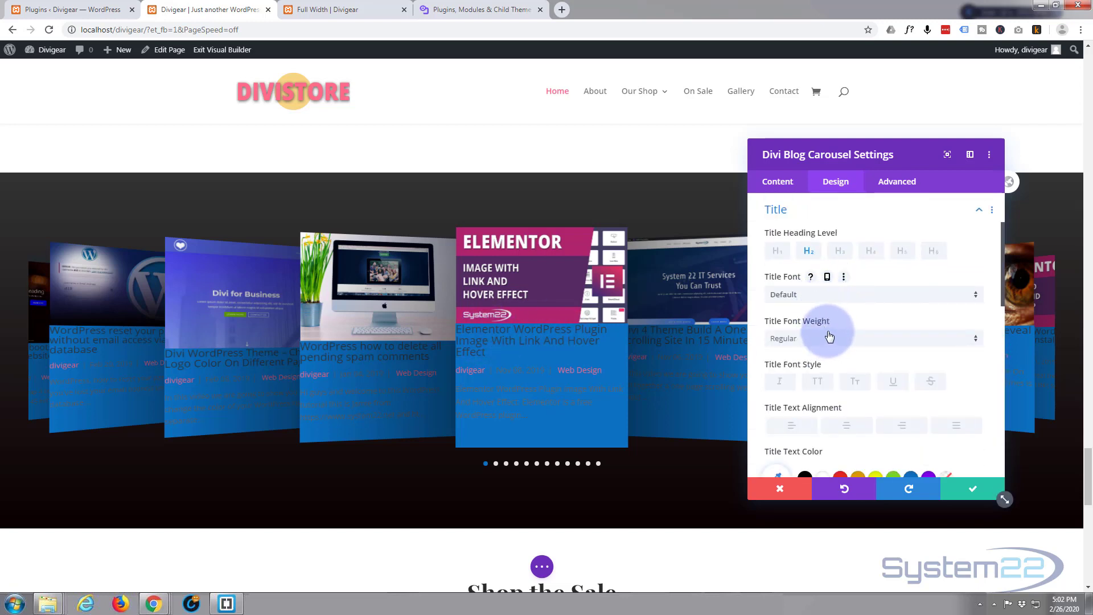
scroll(823, 319, down, 1)
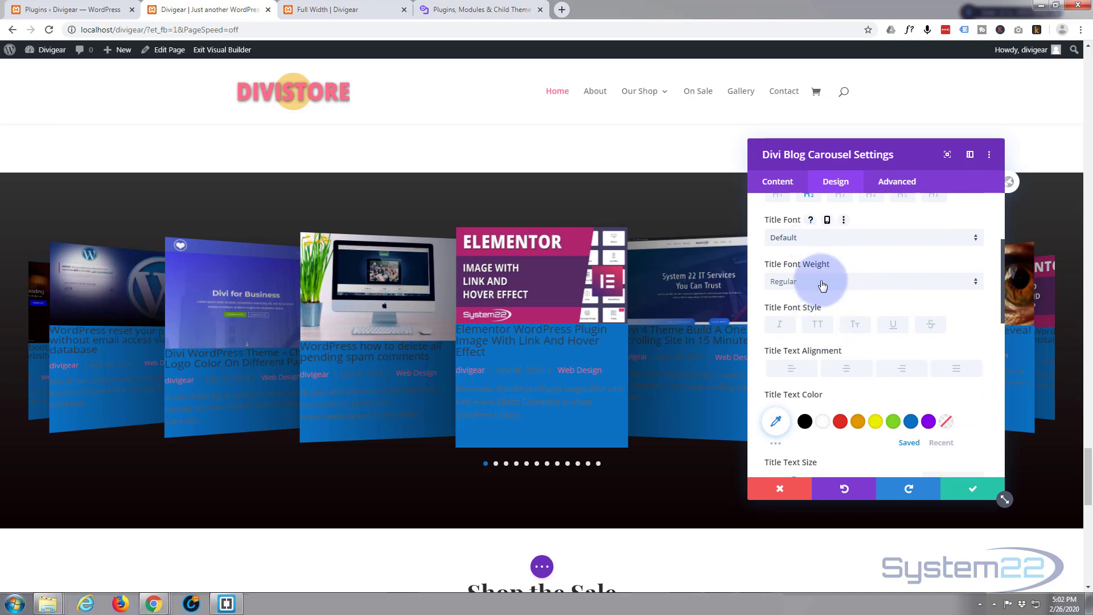
click(868, 240)
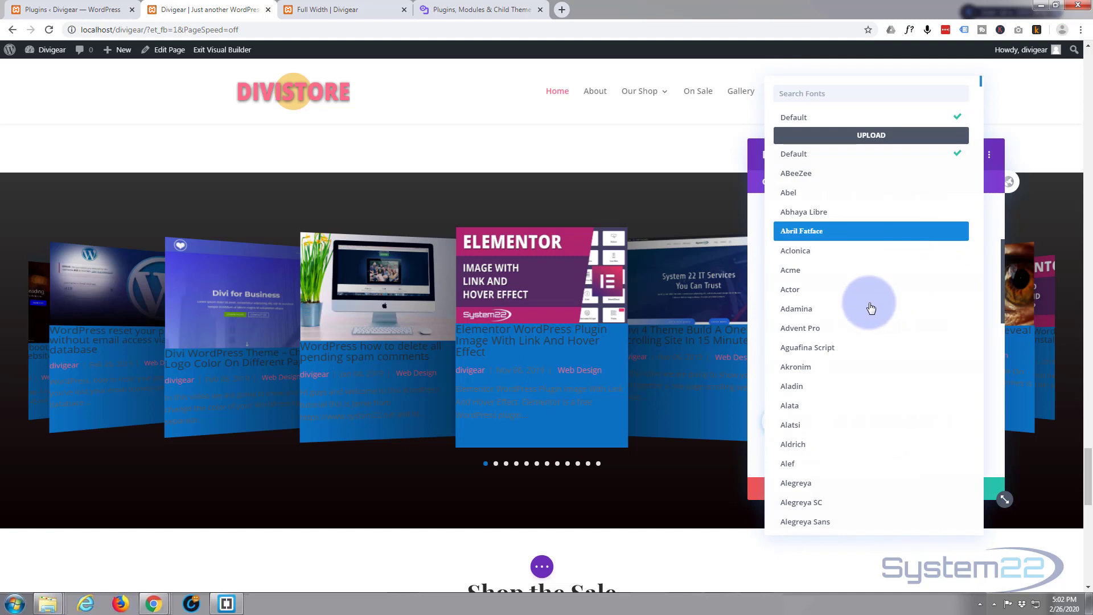
scroll(870, 307, down, 10)
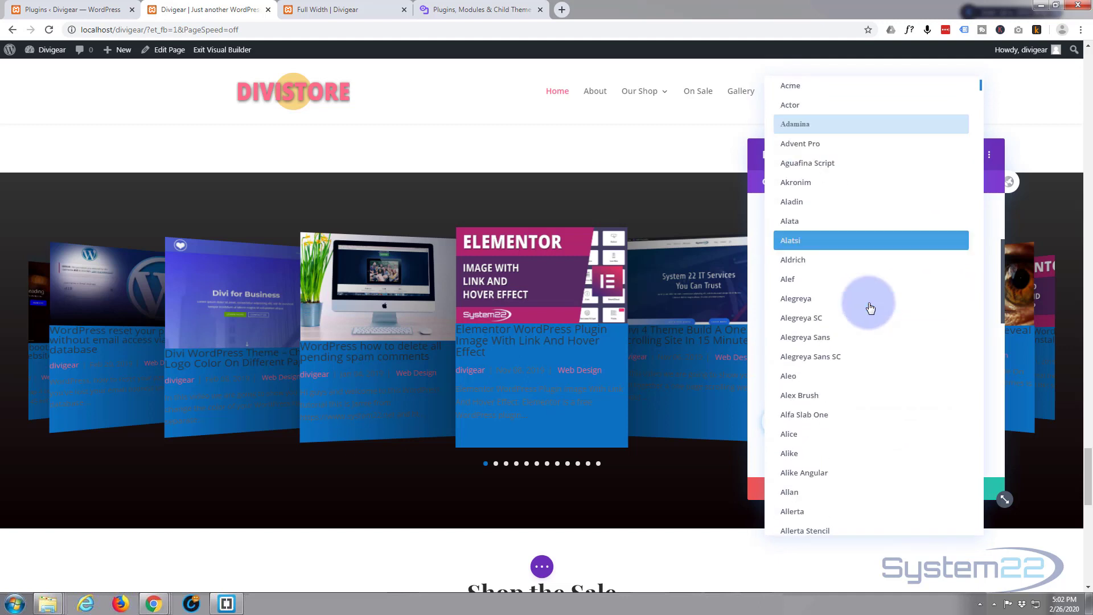
click(992, 186)
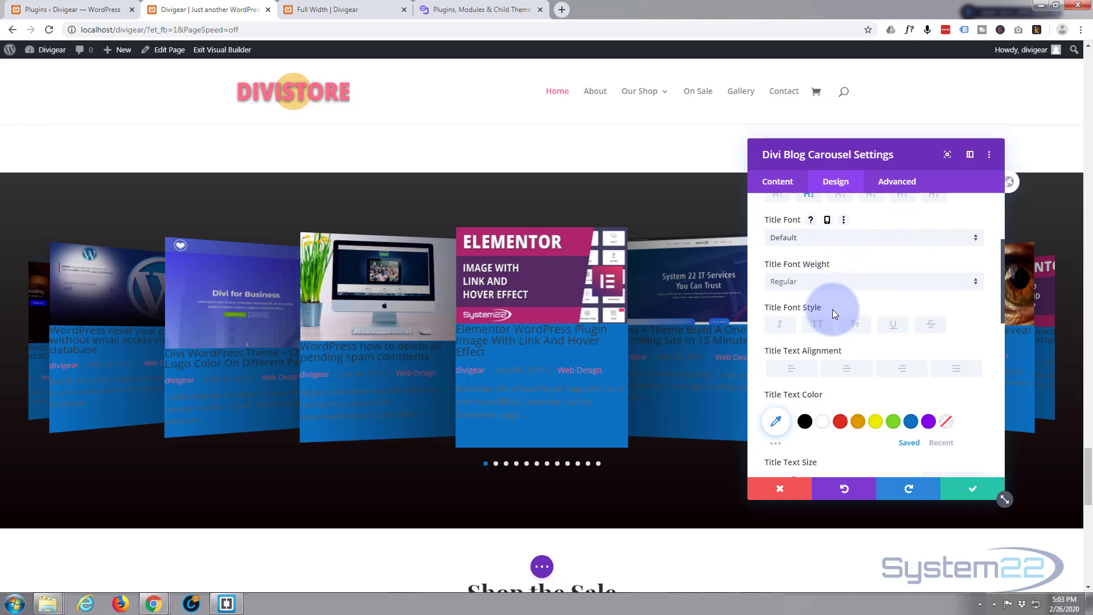
Centre-align the post titles and colour them white
scroll(832, 305, down, 1)
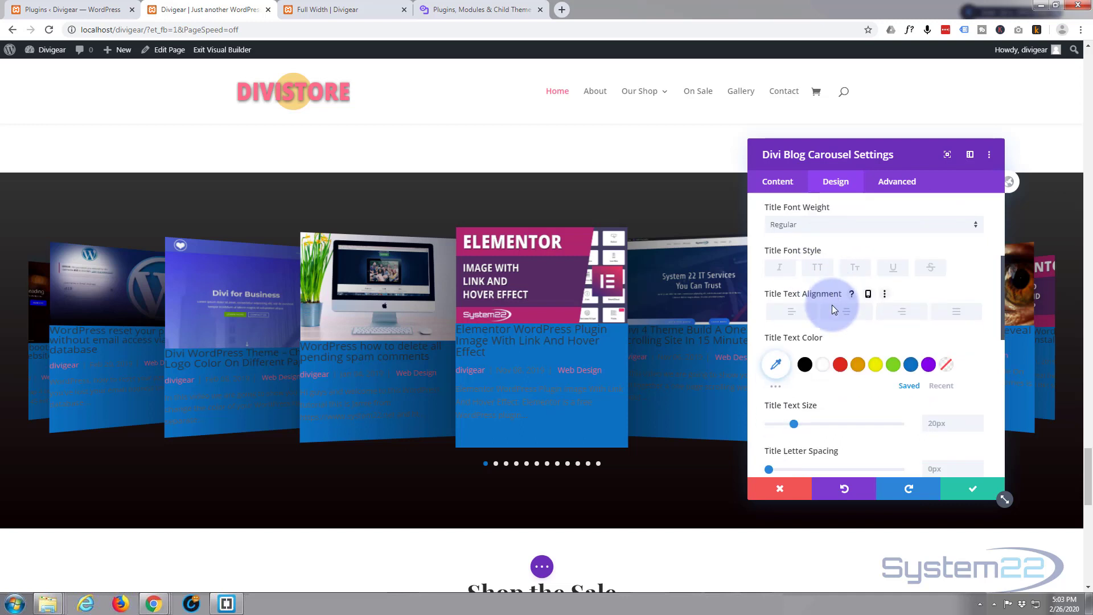
click(846, 314)
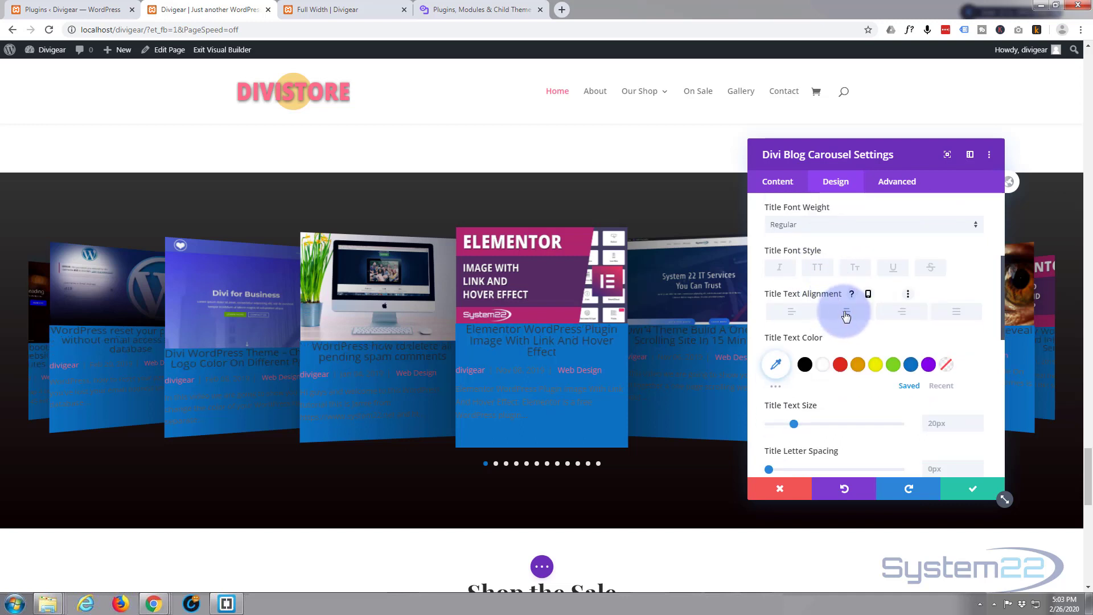
click(825, 365)
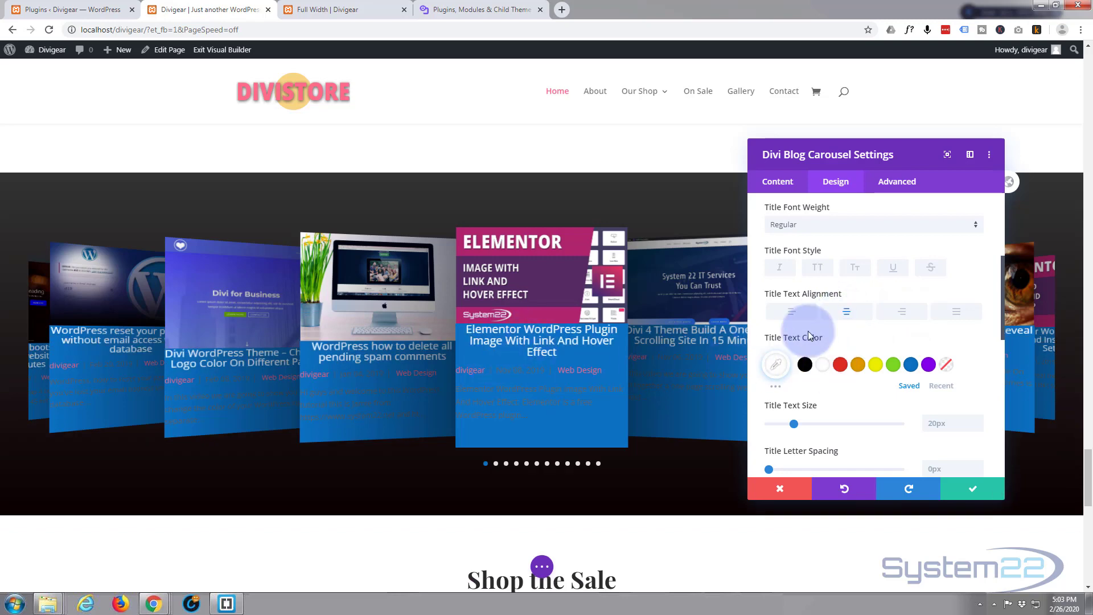
scroll(862, 306, down, 2)
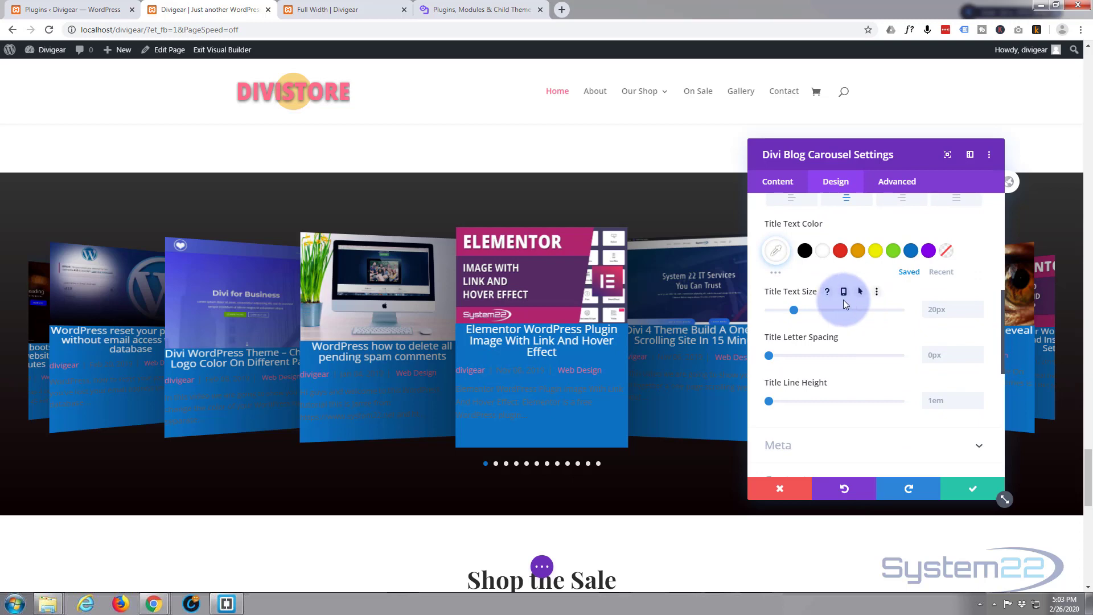
In Design > Meta, centre the post meta text on the cards
scroll(791, 335, down, 2)
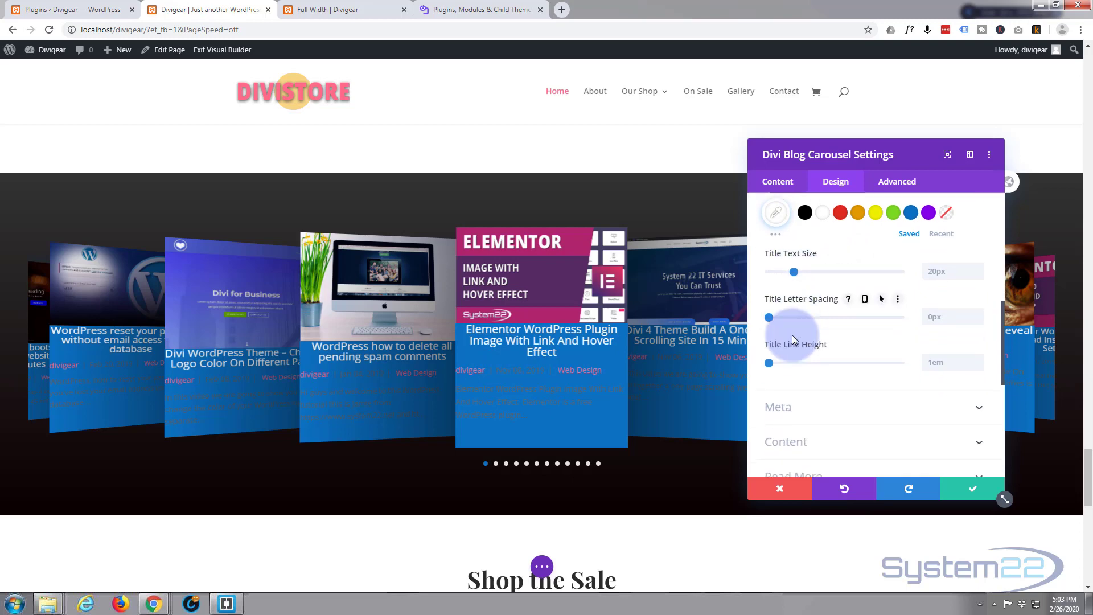
scroll(795, 340, down, 1)
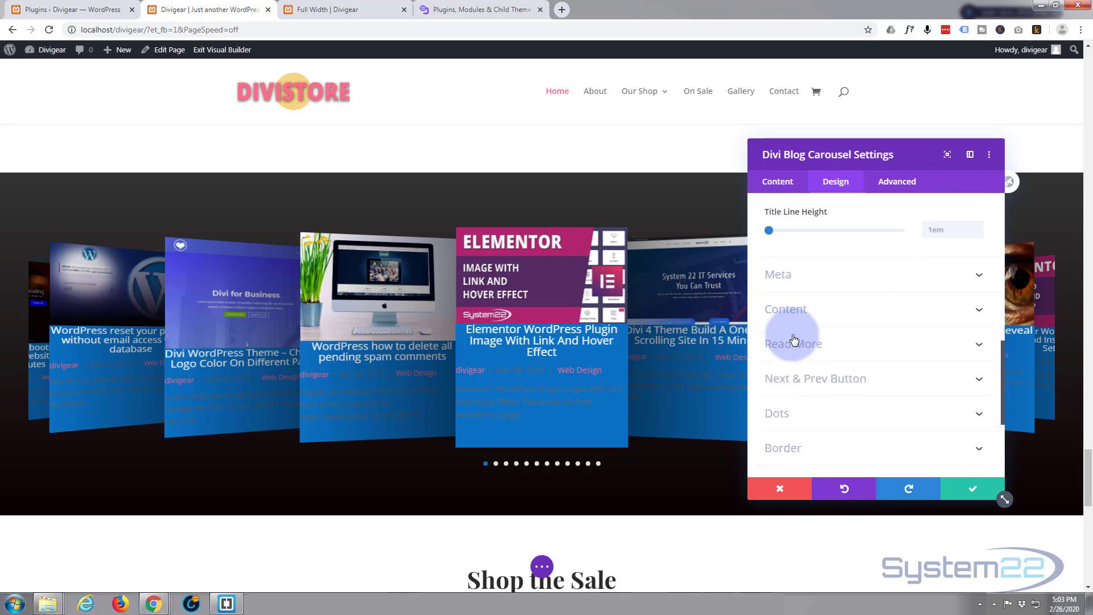
click(841, 278)
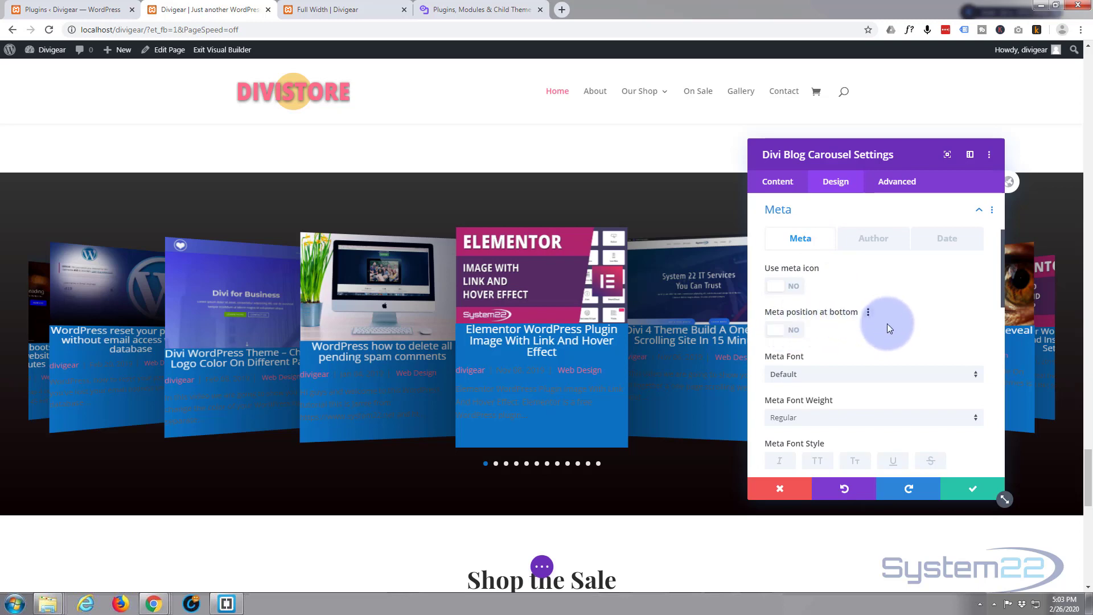
scroll(885, 321, down, 3)
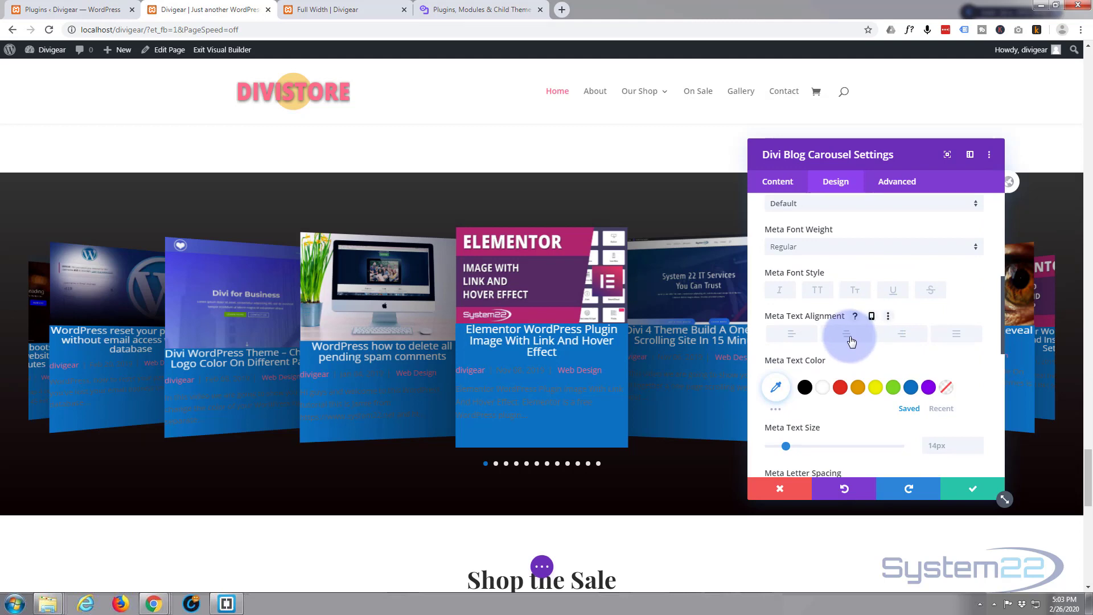
click(846, 335)
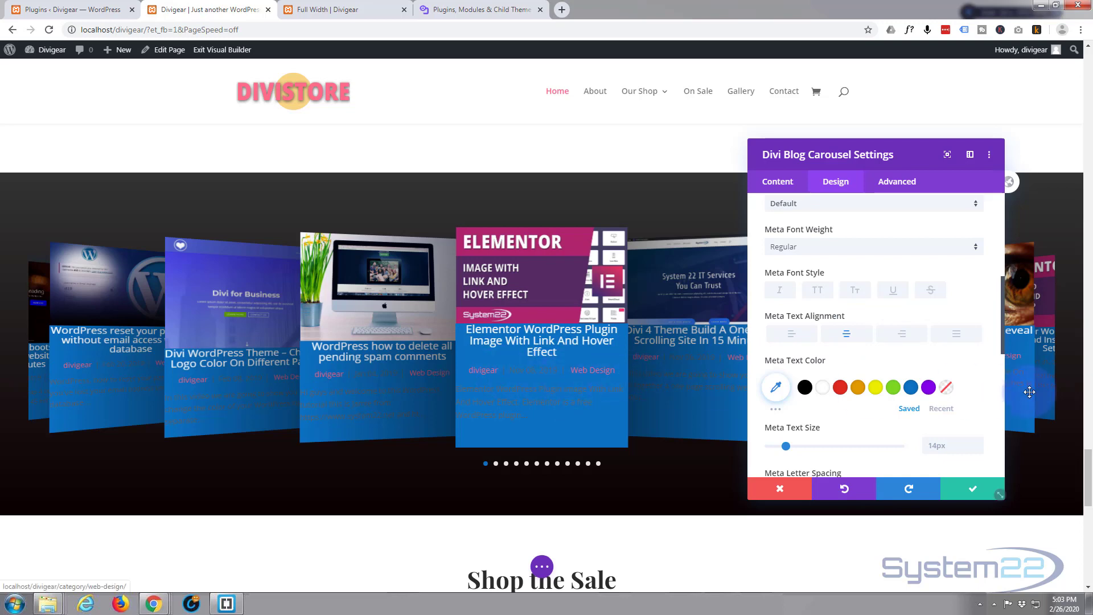
Set the meta text colour to pink #ff6a88
click(775, 390)
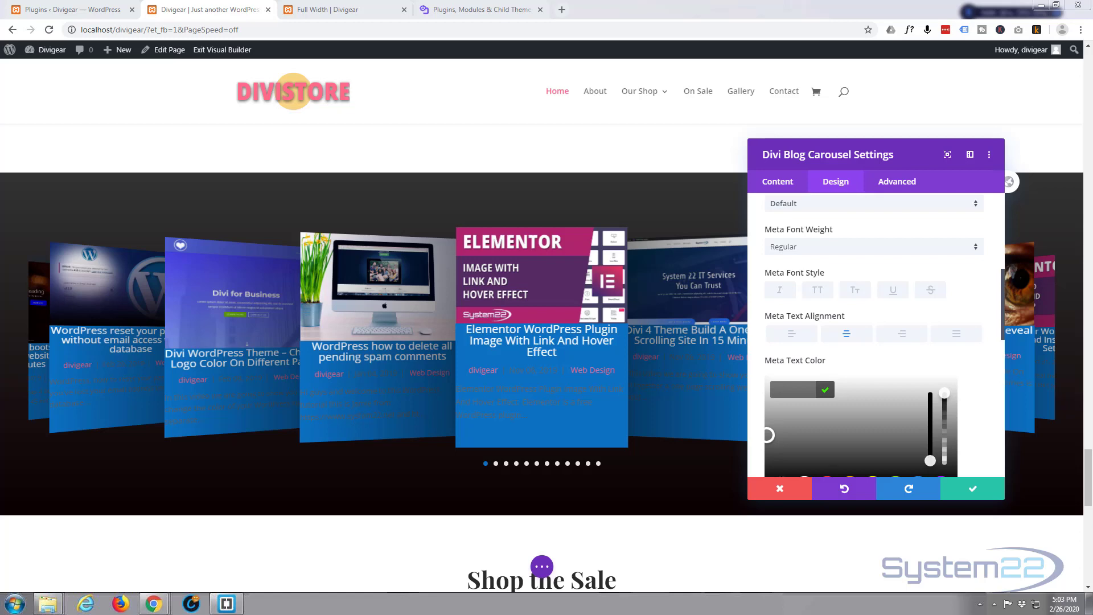
click(792, 388)
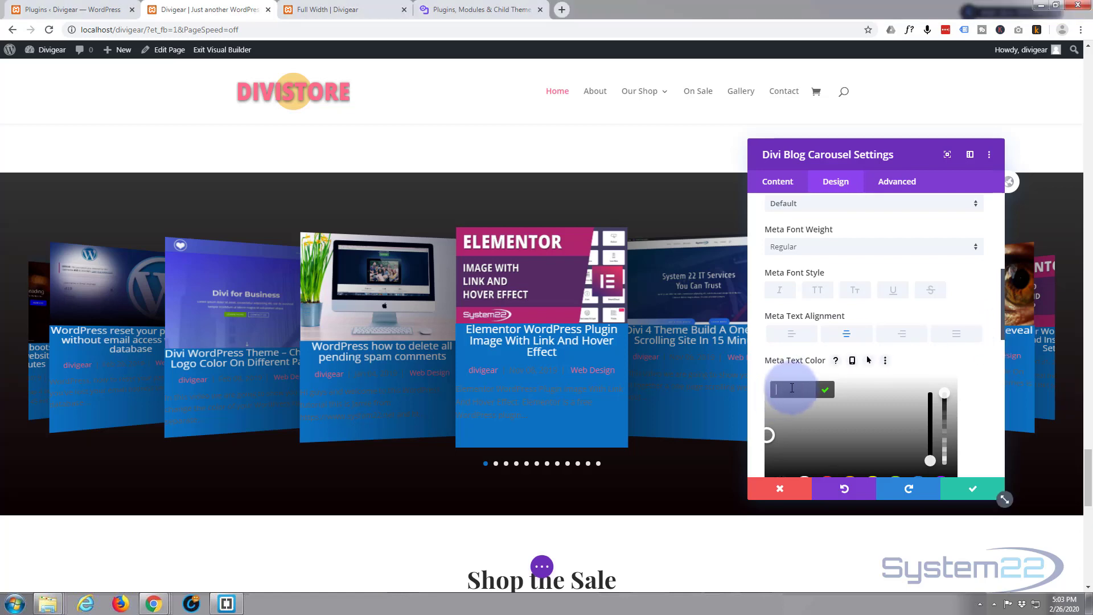
text(#ff6a88)
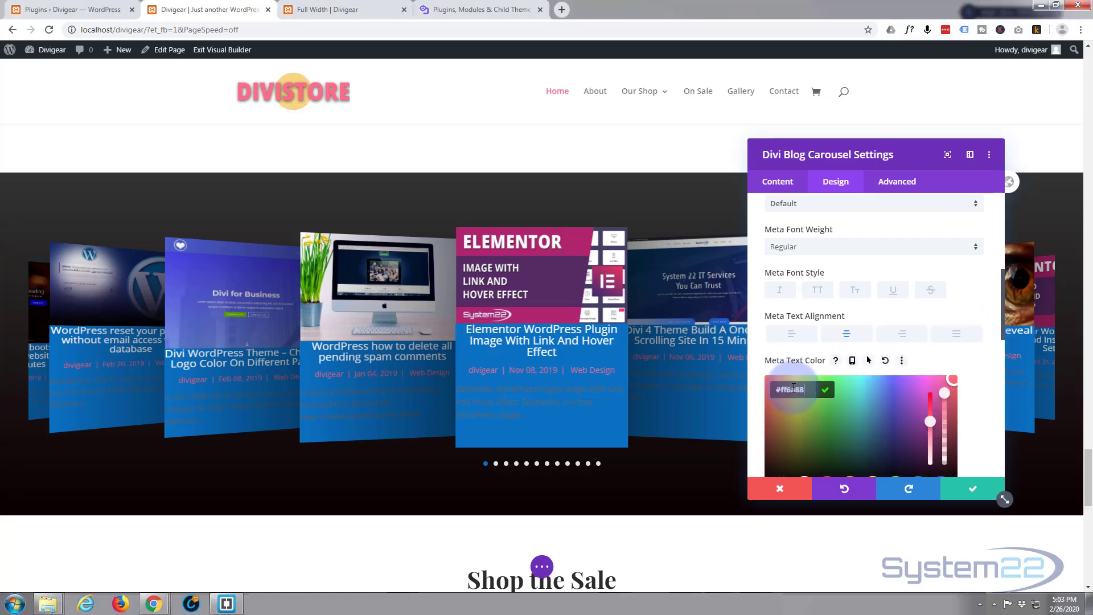
click(971, 495)
scroll(848, 340, down, 2)
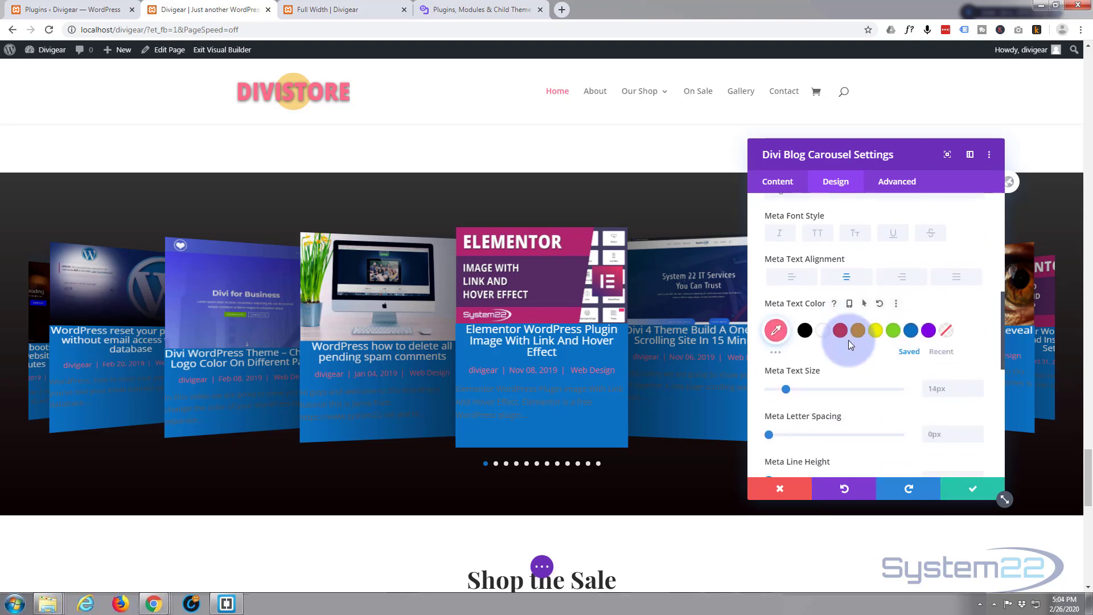
scroll(785, 336, down, 2)
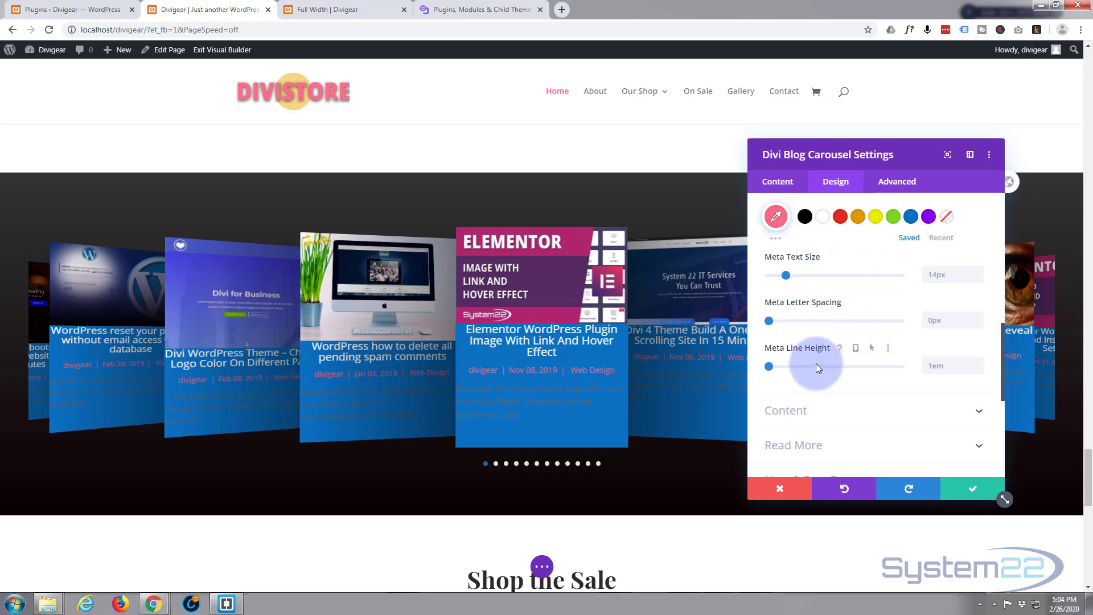
scroll(816, 363, down, 1)
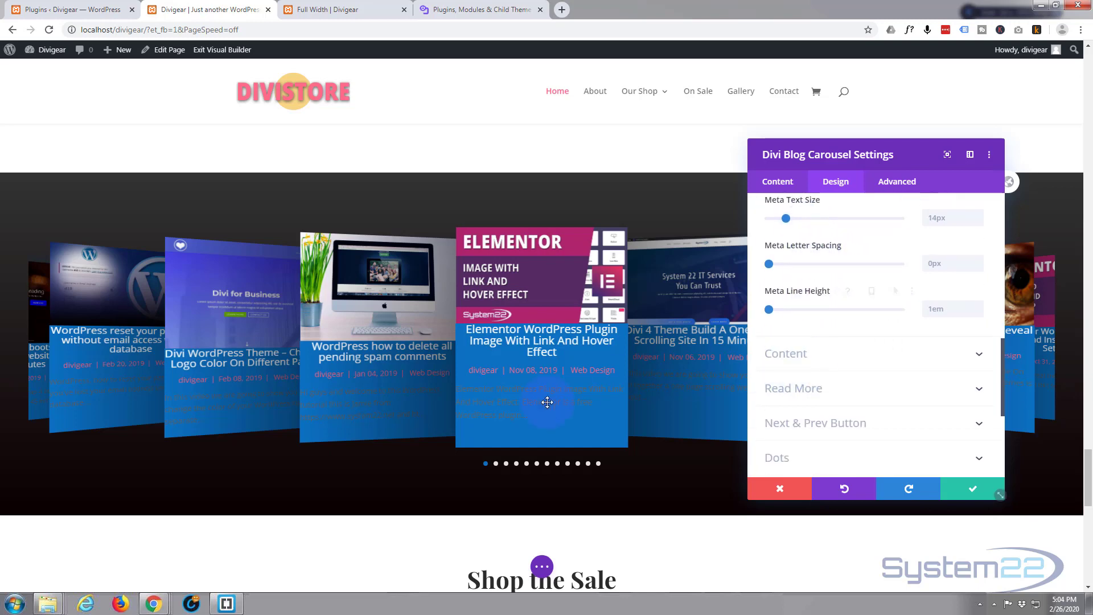
Centre the post excerpt text in Design > Content
click(832, 357)
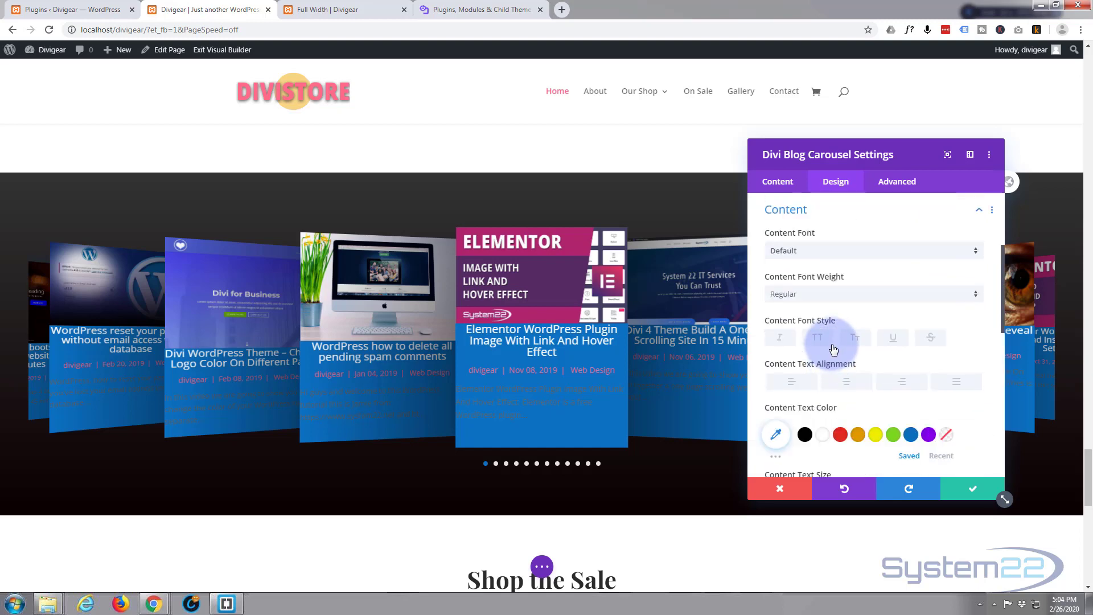
scroll(833, 349, down, 2)
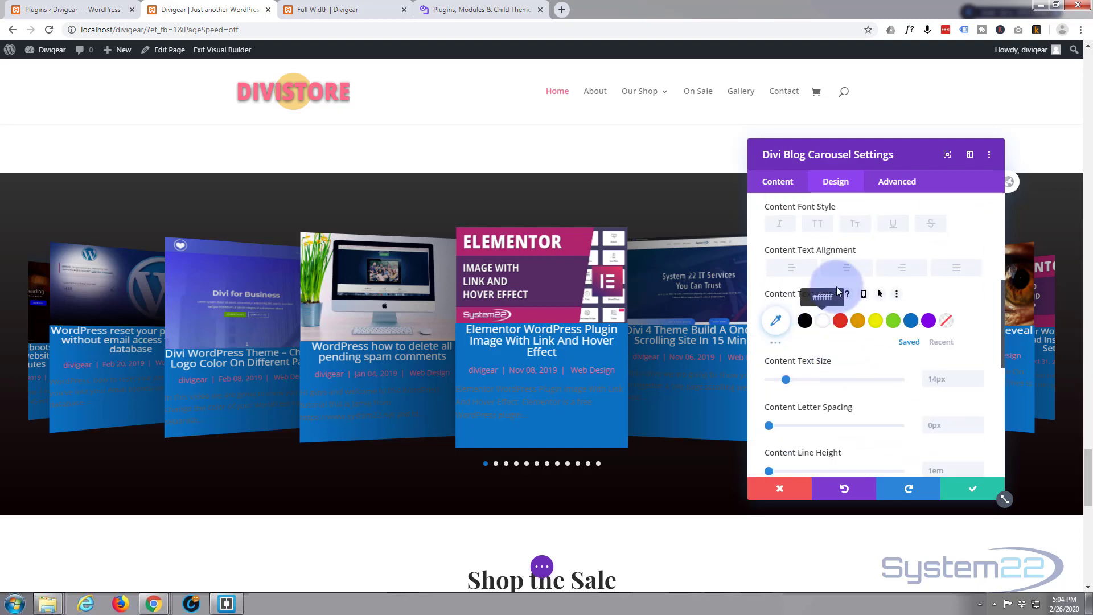
click(854, 271)
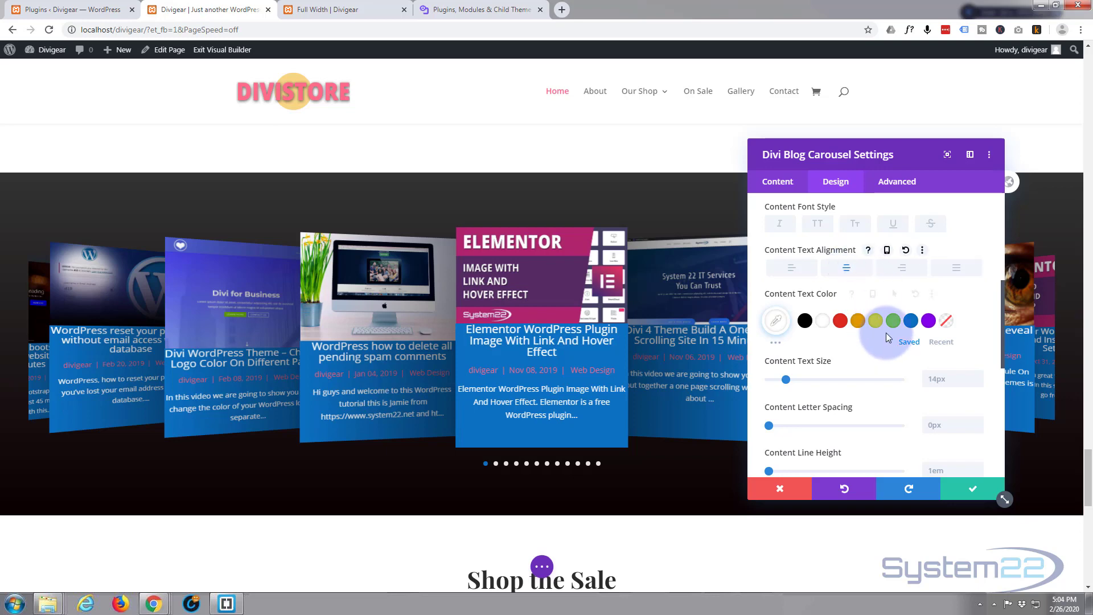
scroll(886, 334, down, 3)
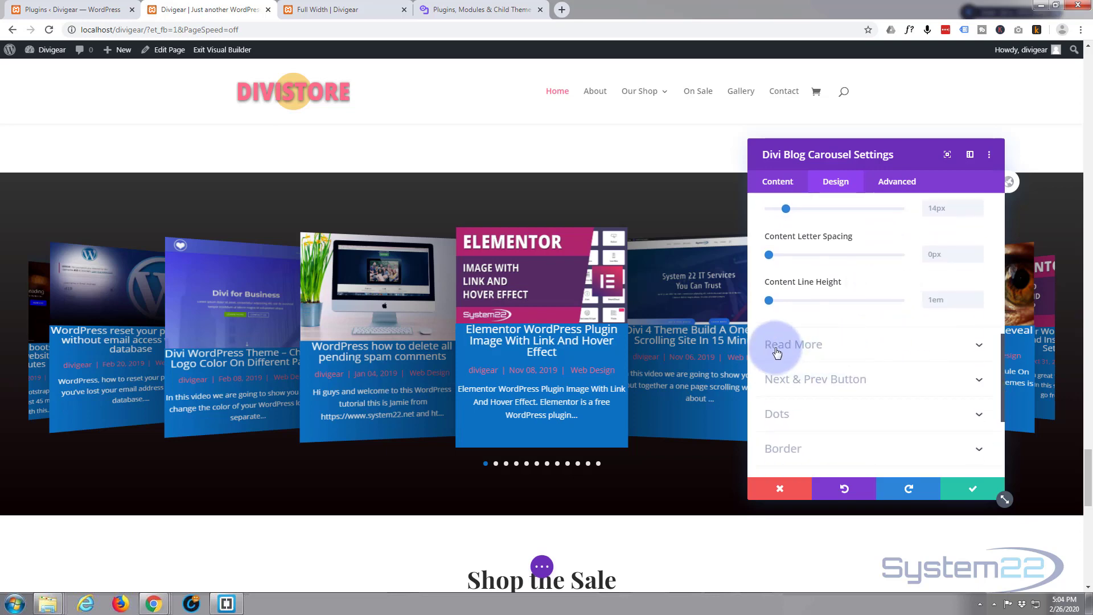
Enable the Read More Button element so every carousel card shows a Read More link
click(834, 352)
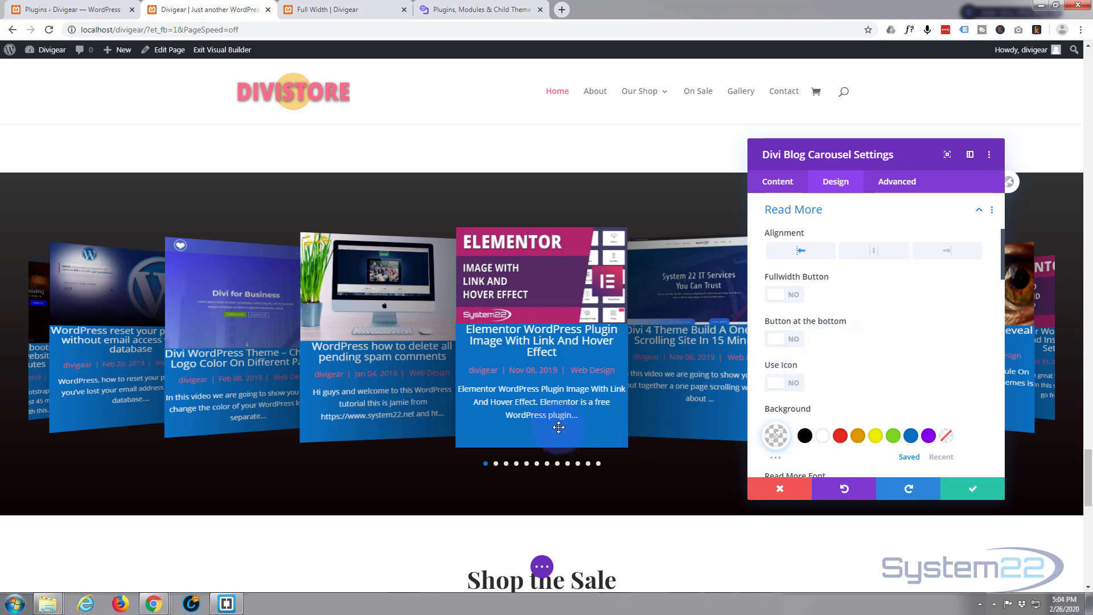
click(775, 184)
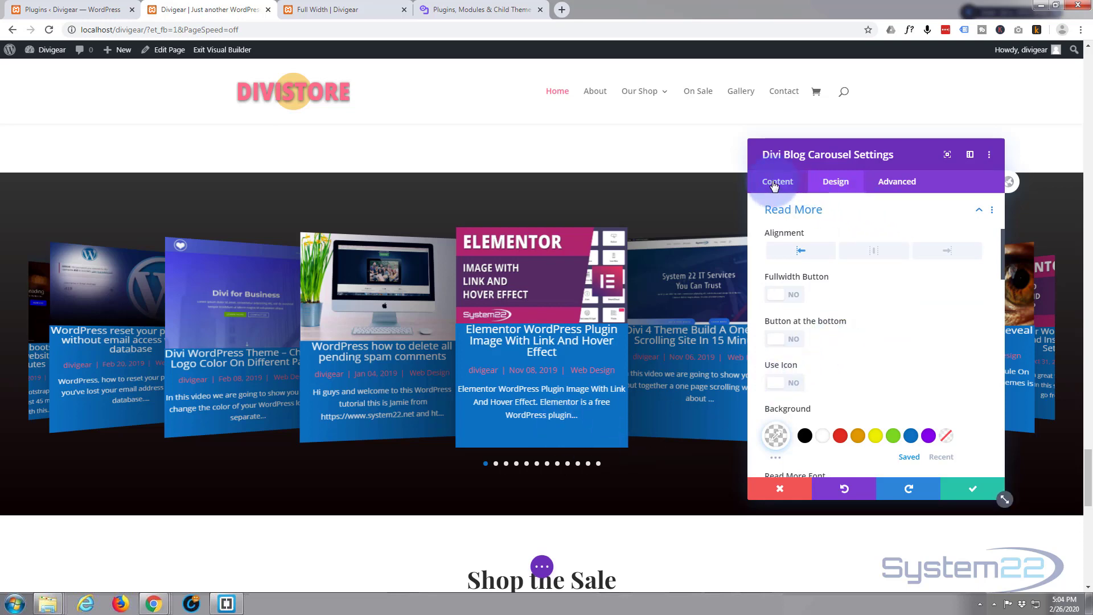
click(843, 270)
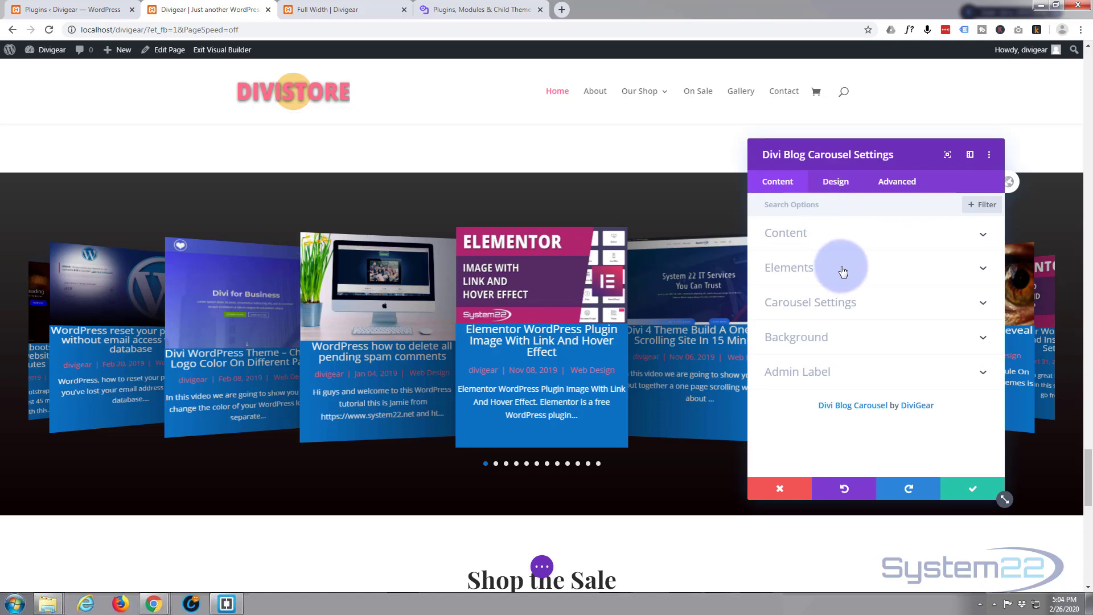
scroll(845, 258, down, 5)
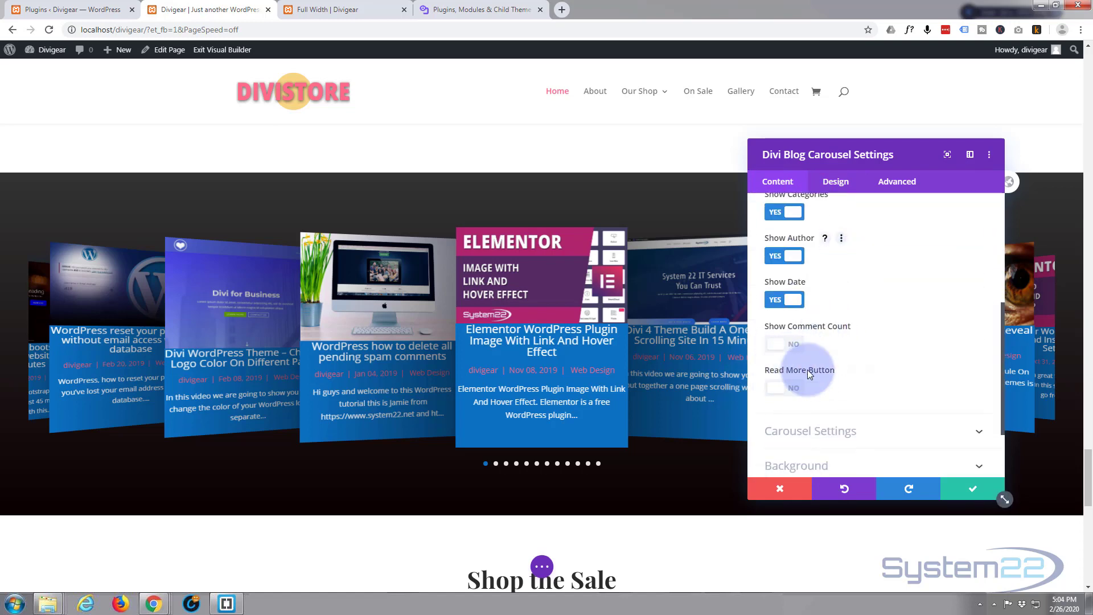
click(793, 391)
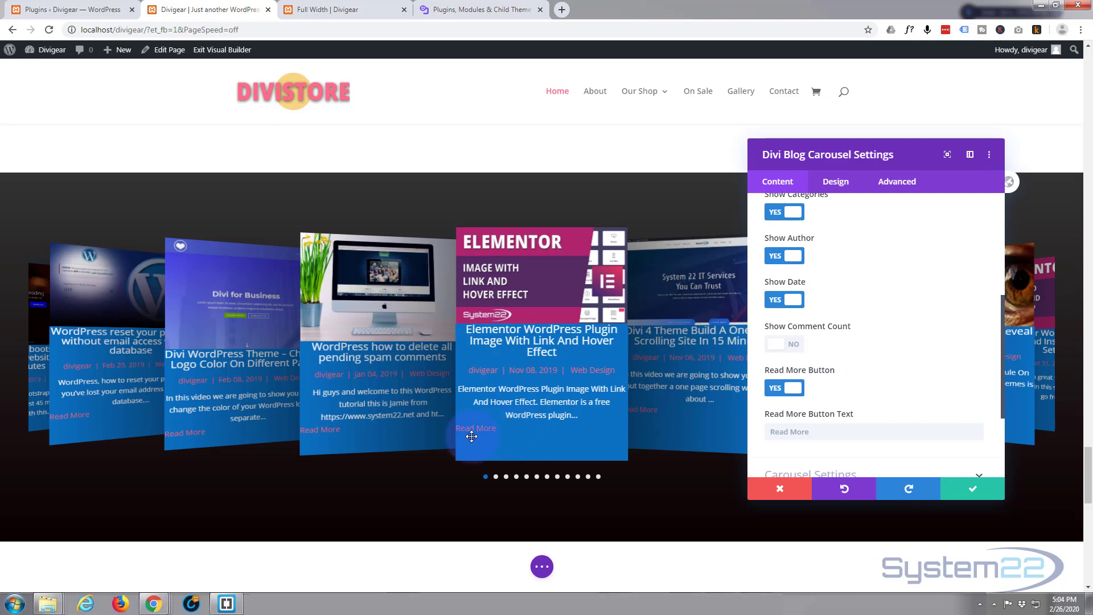
click(842, 183)
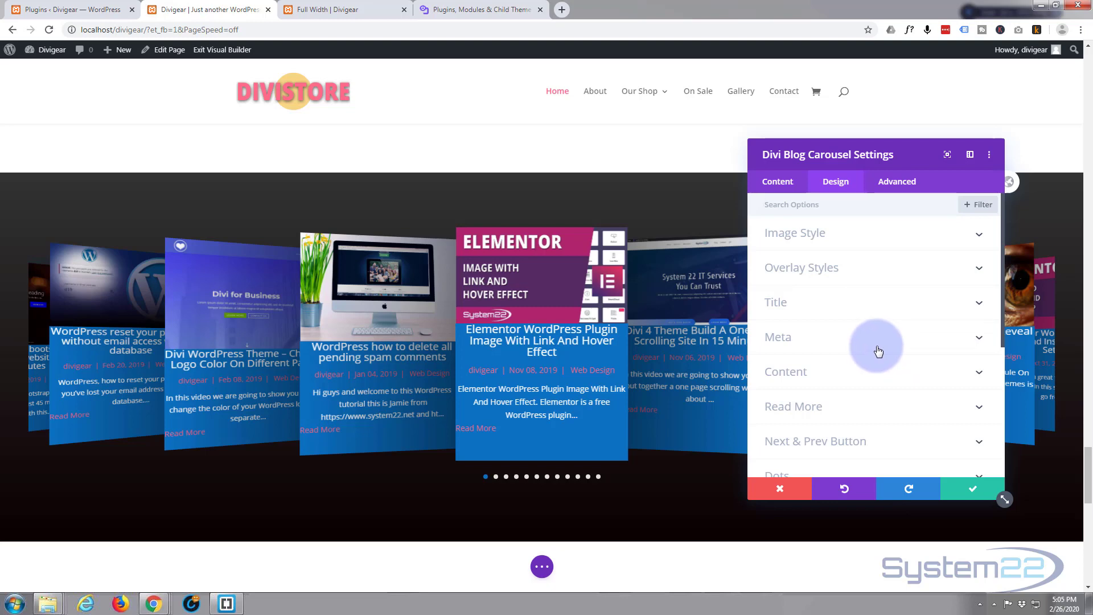
Make the Read More button text white and centre-aligned
click(847, 408)
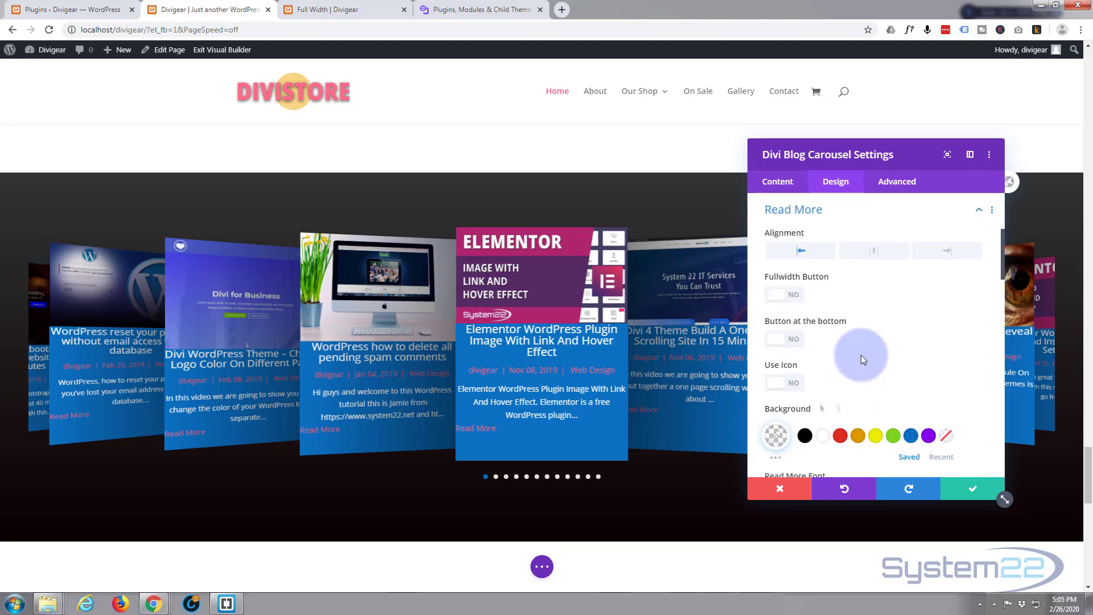
scroll(871, 324, down, 1)
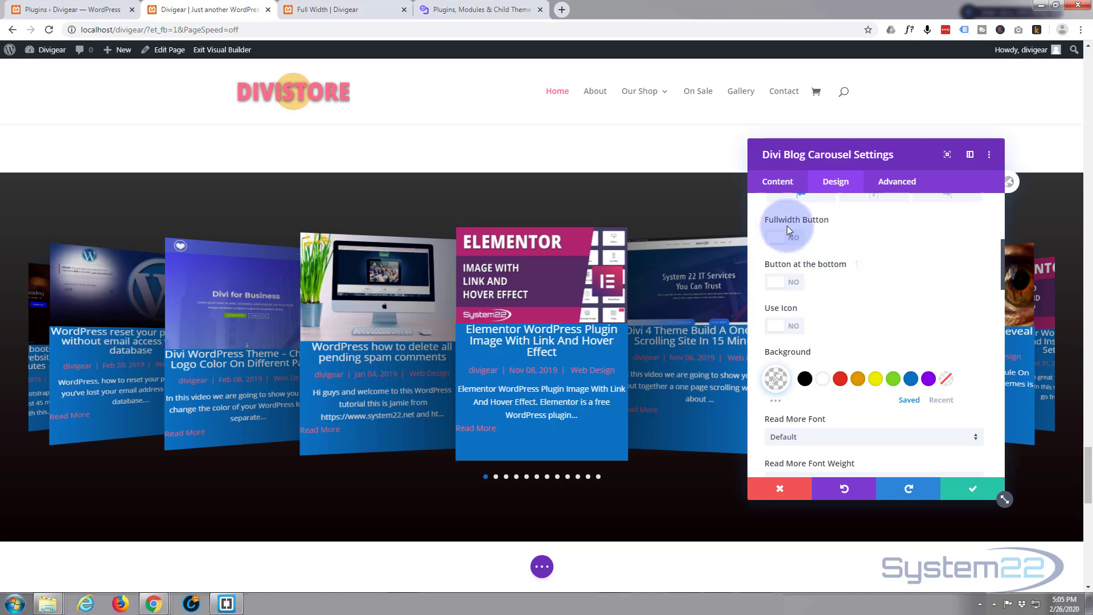
scroll(877, 259, up, 1)
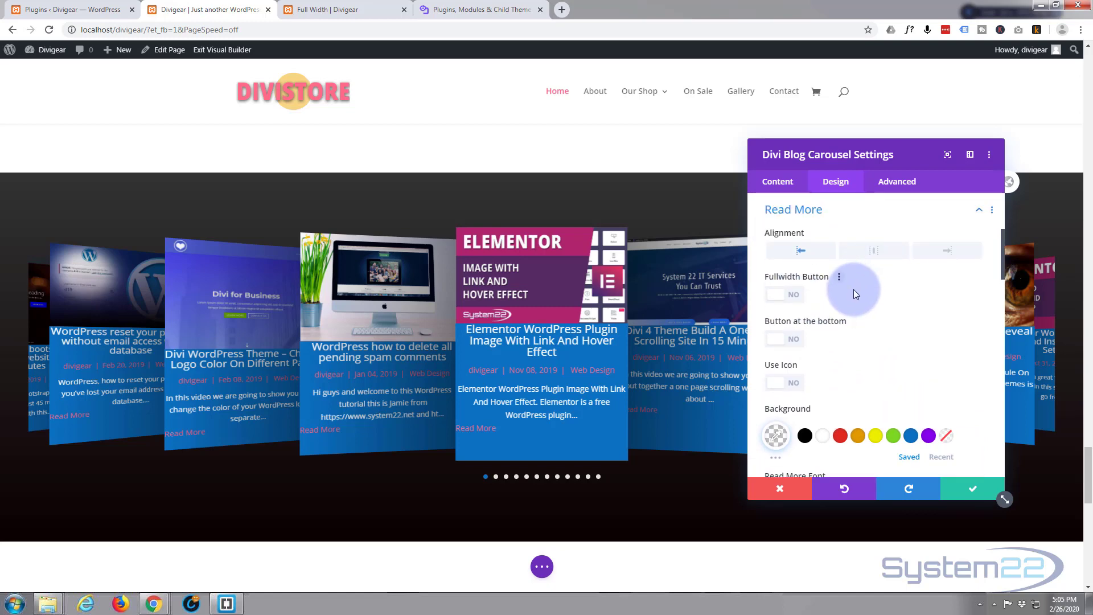
scroll(853, 289, down, 1)
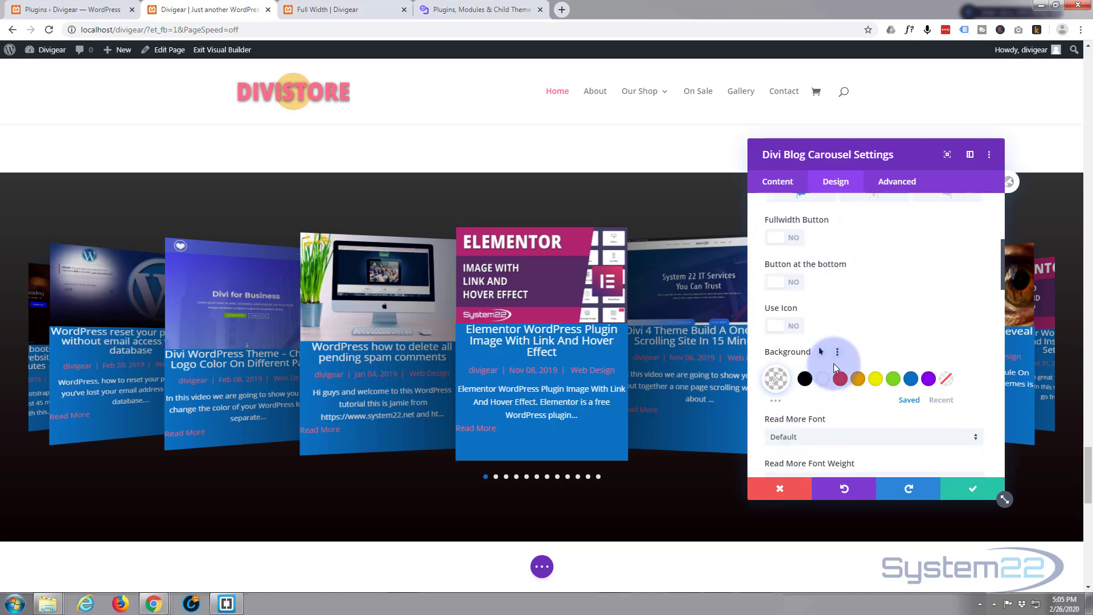
scroll(834, 363, down, 4)
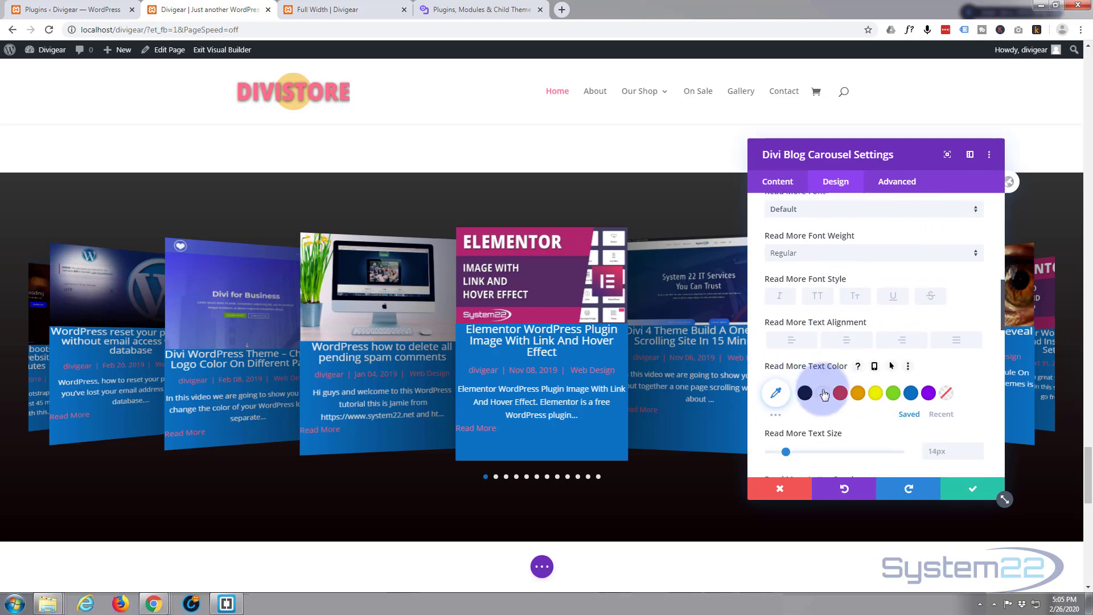
click(822, 392)
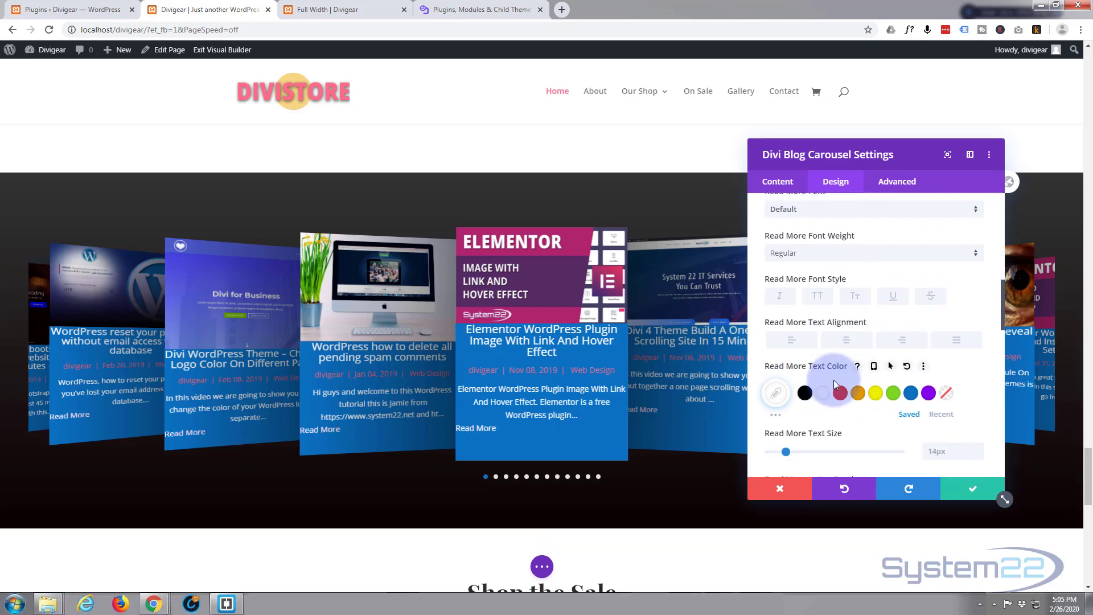
scroll(834, 381, up, 1)
click(854, 402)
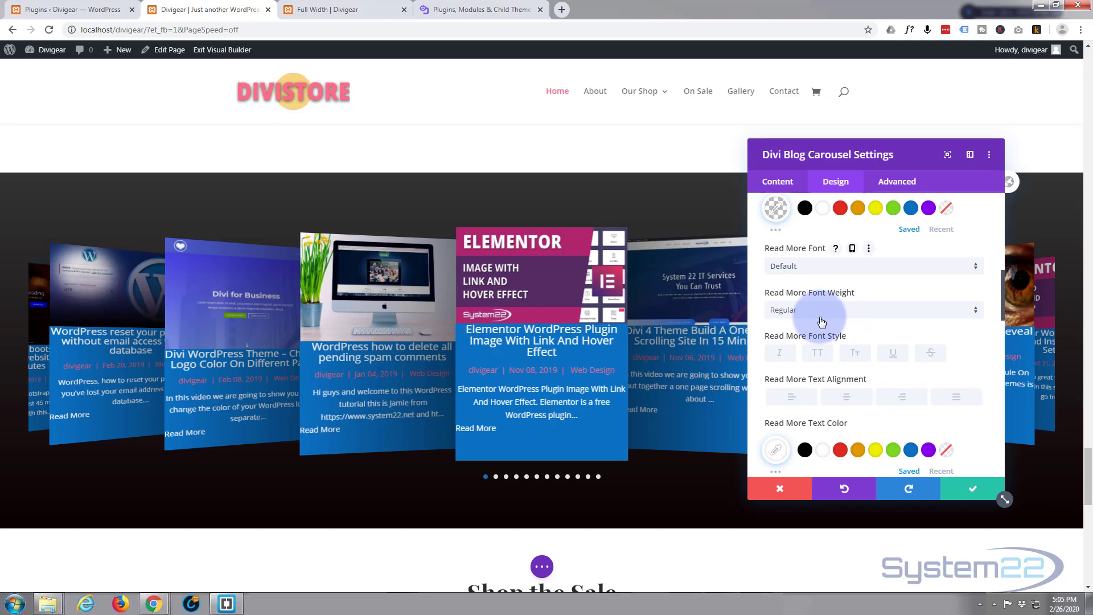
Give the Read More buttons a pink #ff6a88 background and pin them to the card bottom
scroll(822, 322, up, 1)
scroll(825, 313, up, 1)
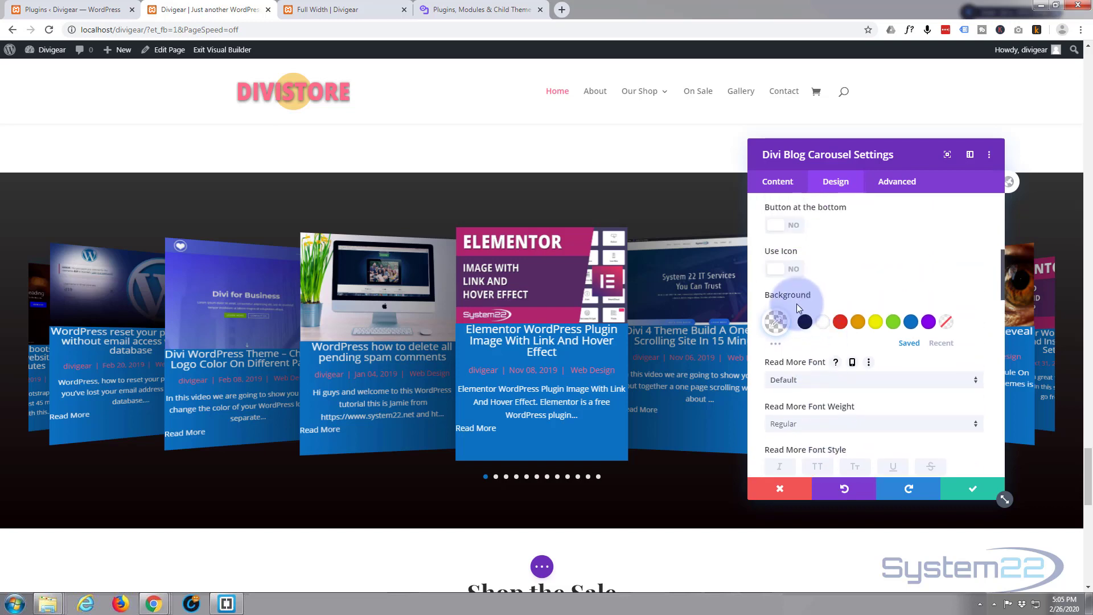
click(782, 326)
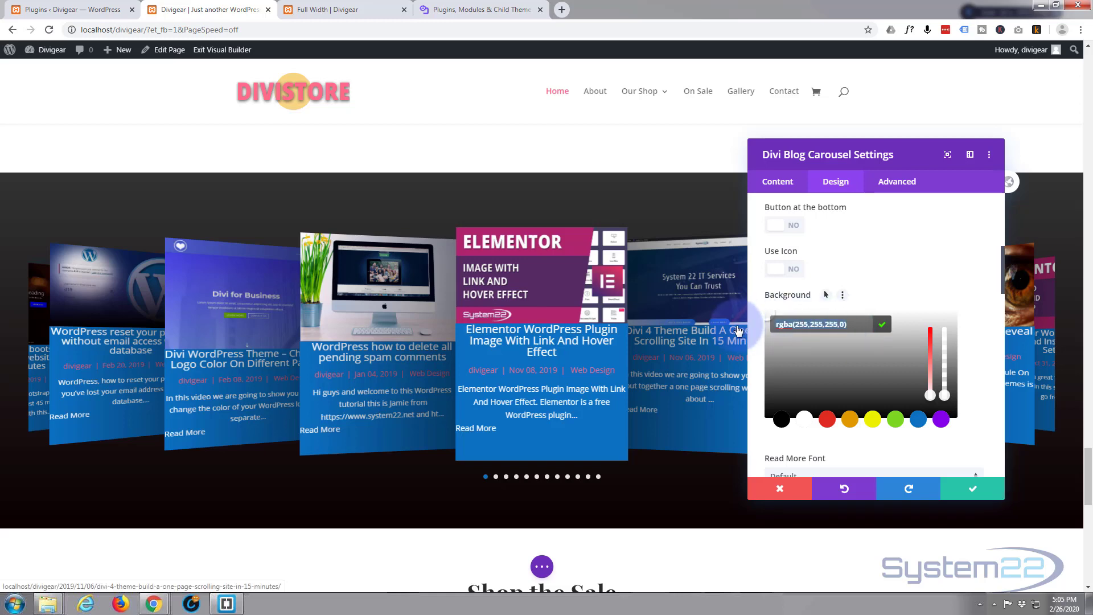
text(#ff6a88)
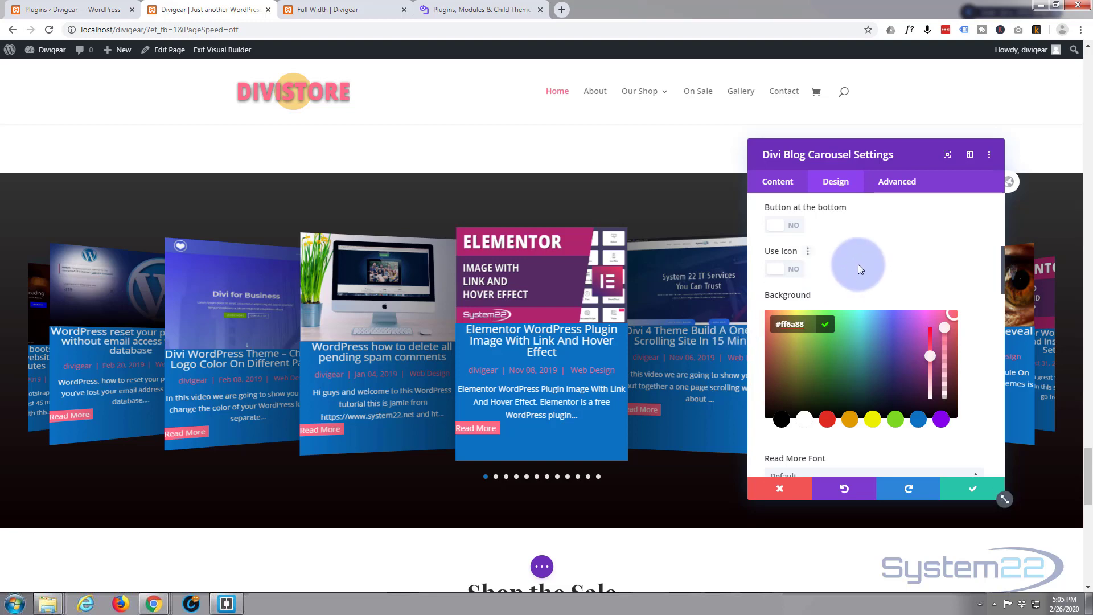
click(795, 226)
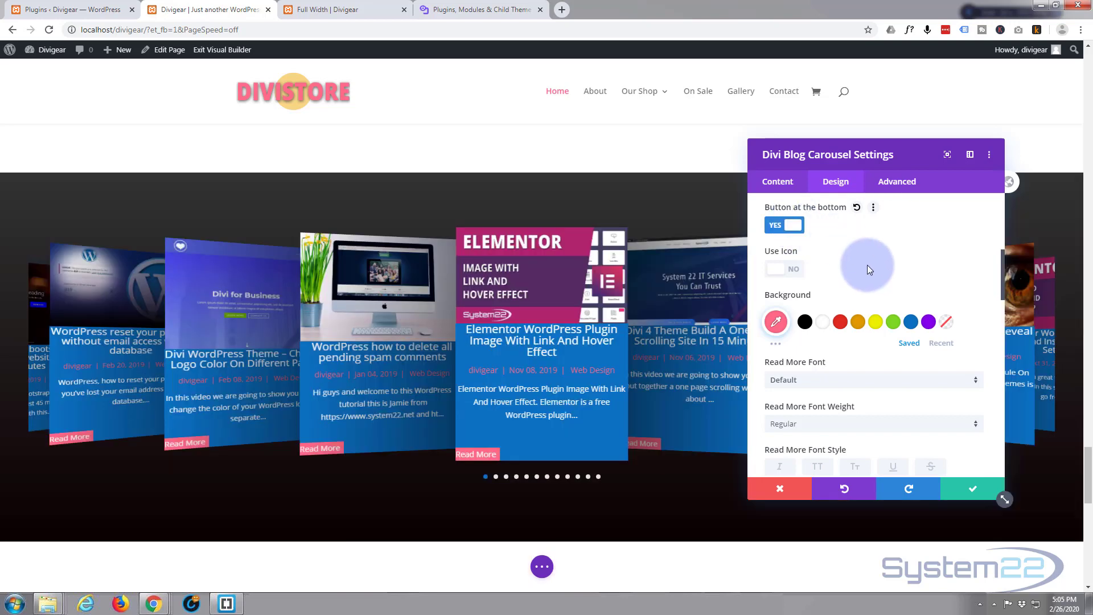
scroll(864, 268, down, 3)
scroll(866, 274, down, 4)
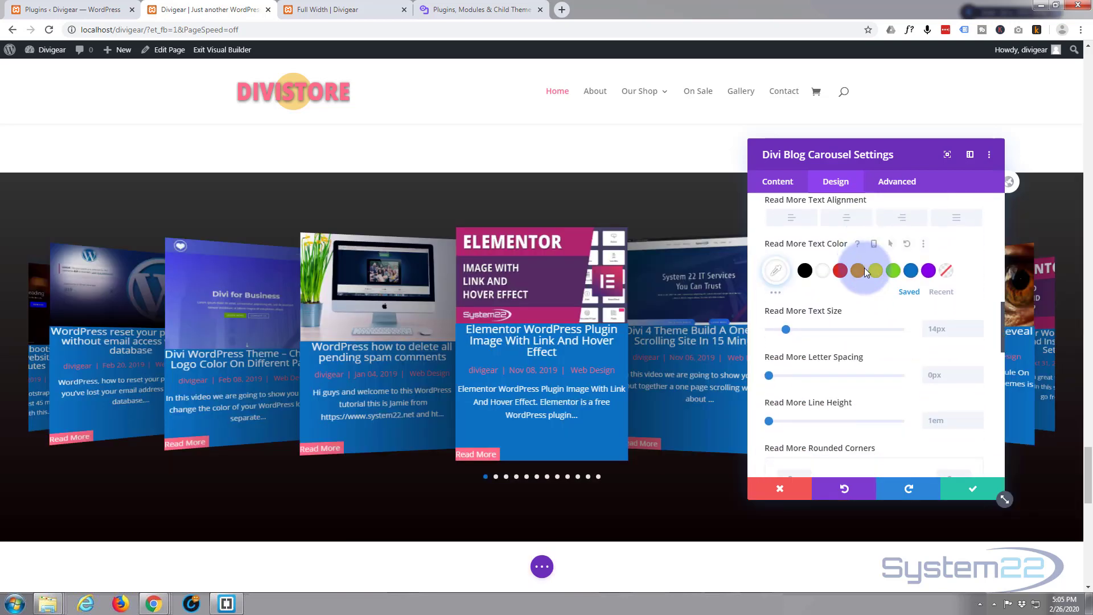
scroll(866, 273, down, 4)
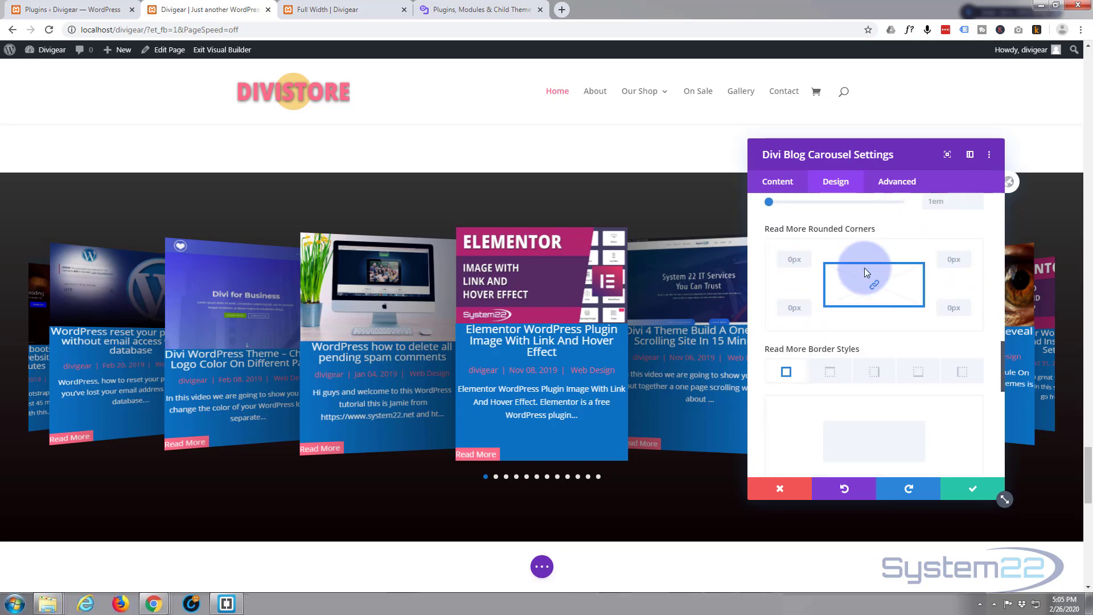
scroll(864, 272, down, 1)
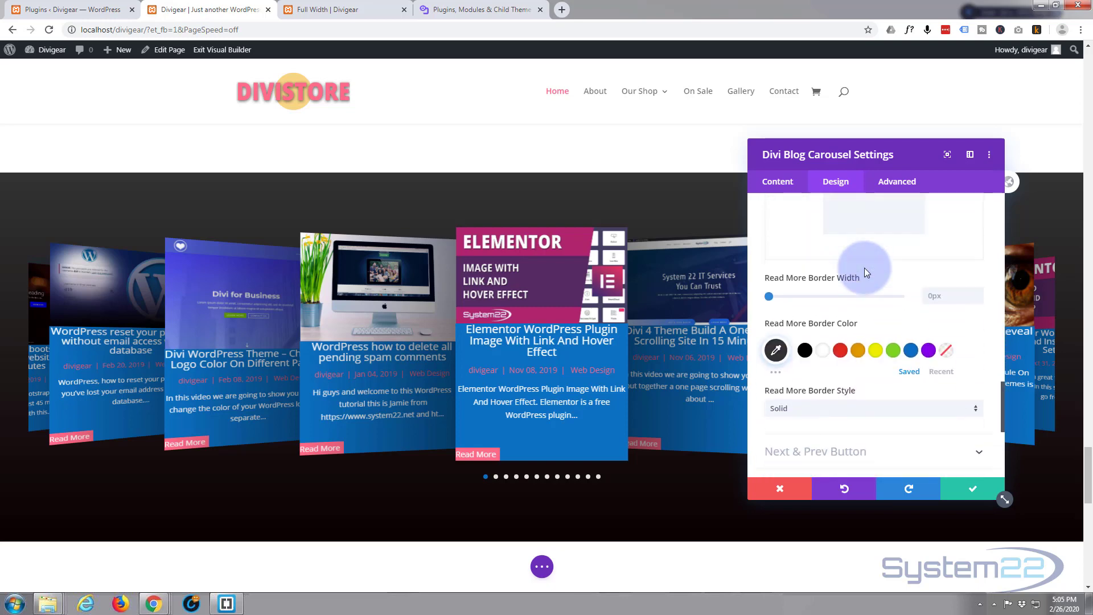
scroll(864, 272, down, 3)
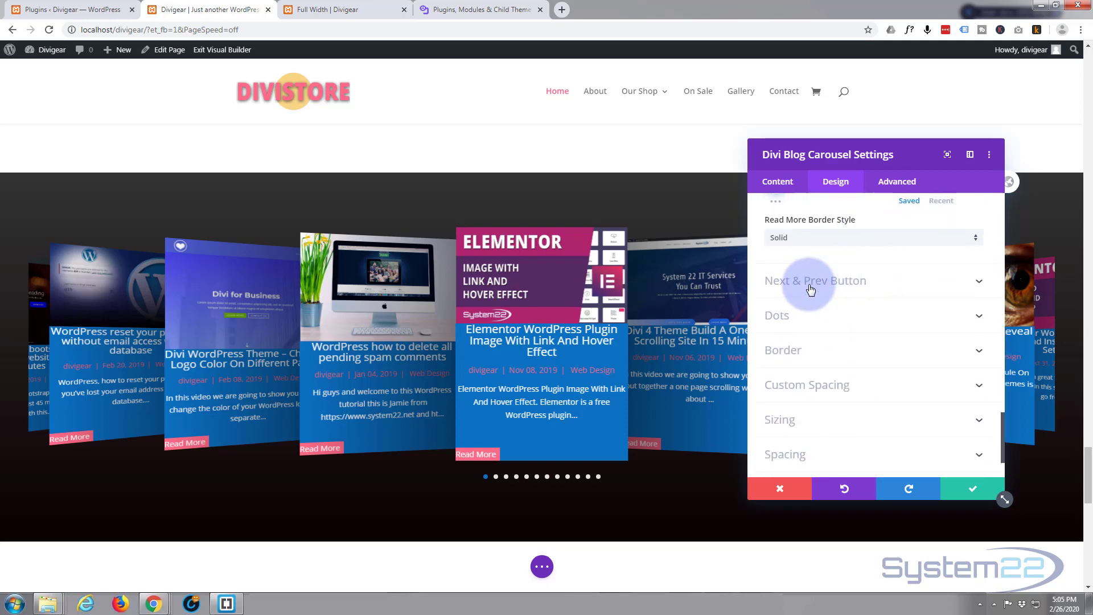
In Custom Spacing > Content, set linked padding: 30px top/bottom and 15px left/right
scroll(859, 289, down, 1)
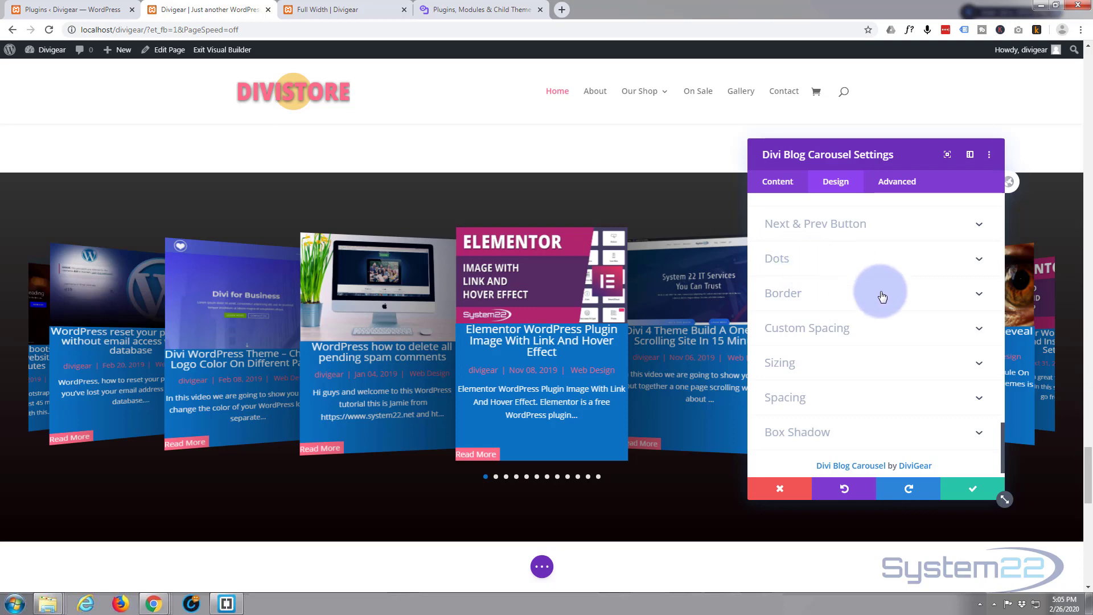
click(835, 333)
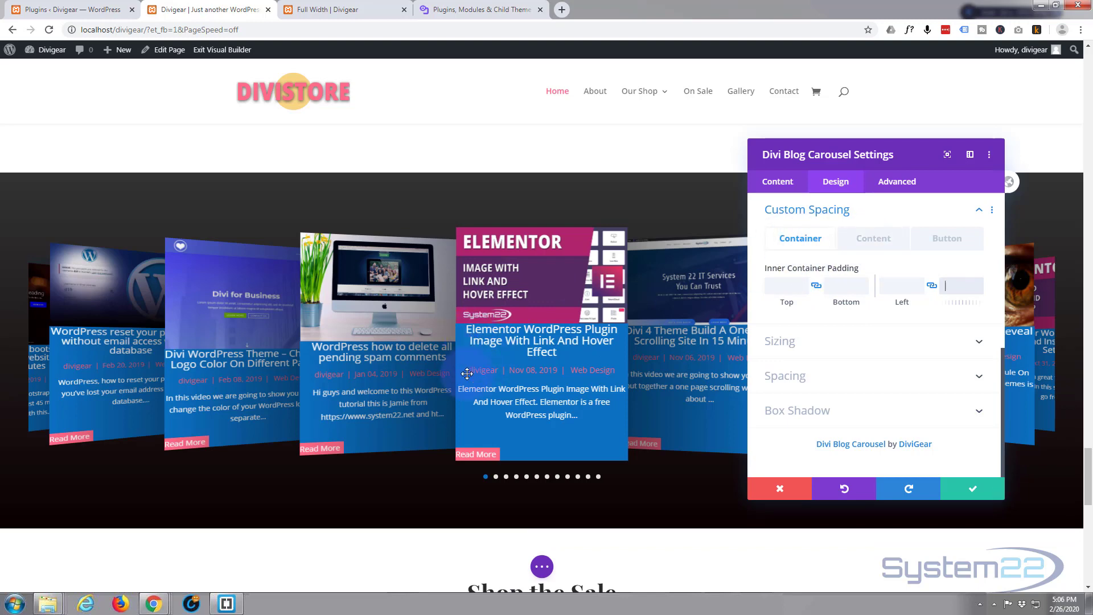
click(872, 239)
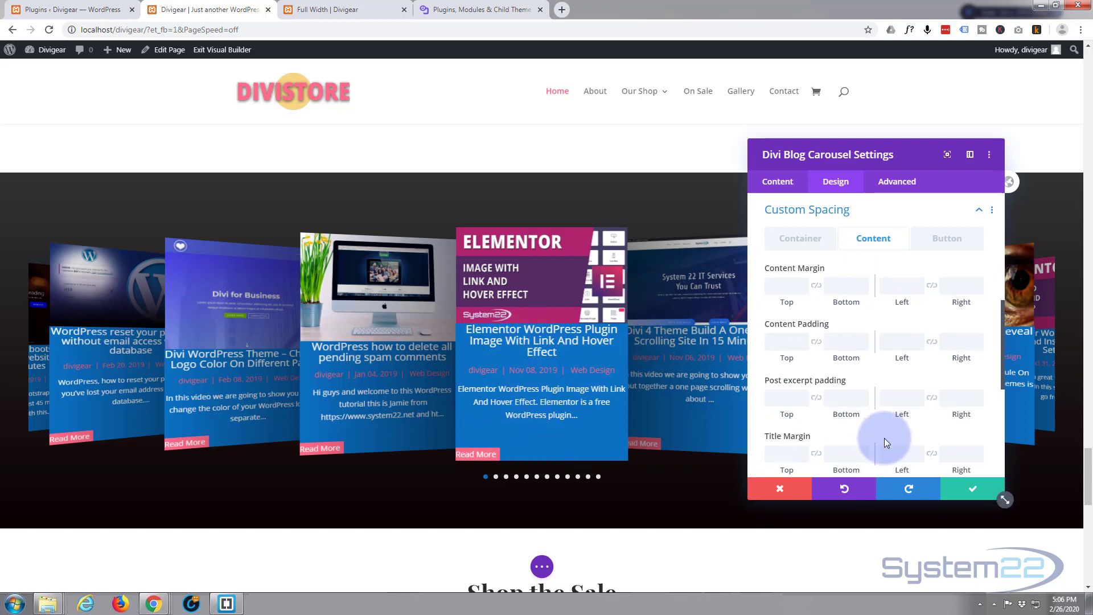
click(787, 337)
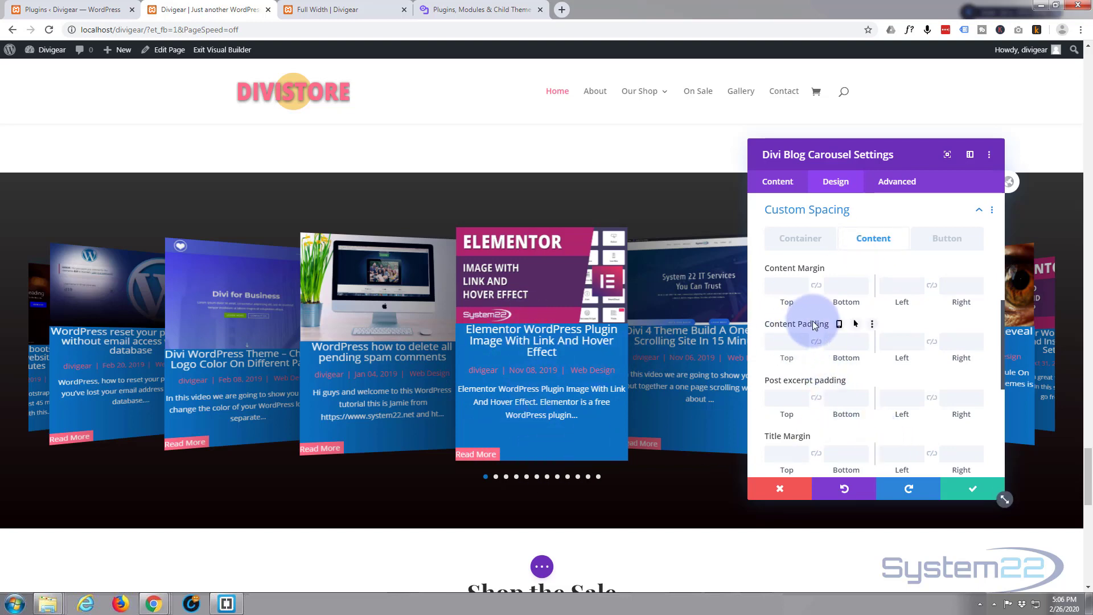
text(30px)
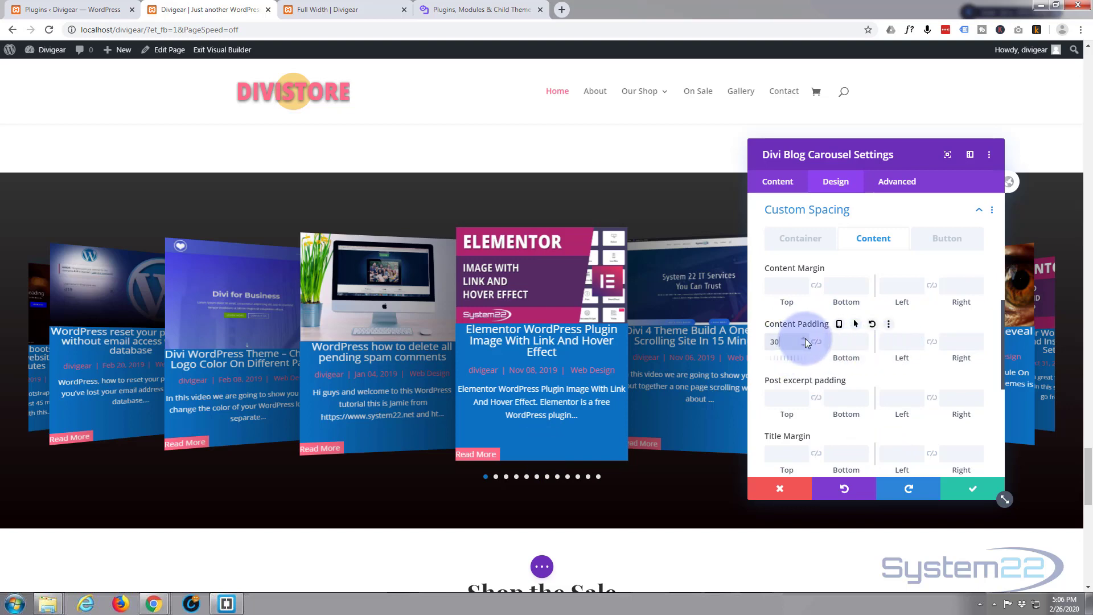
click(805, 339)
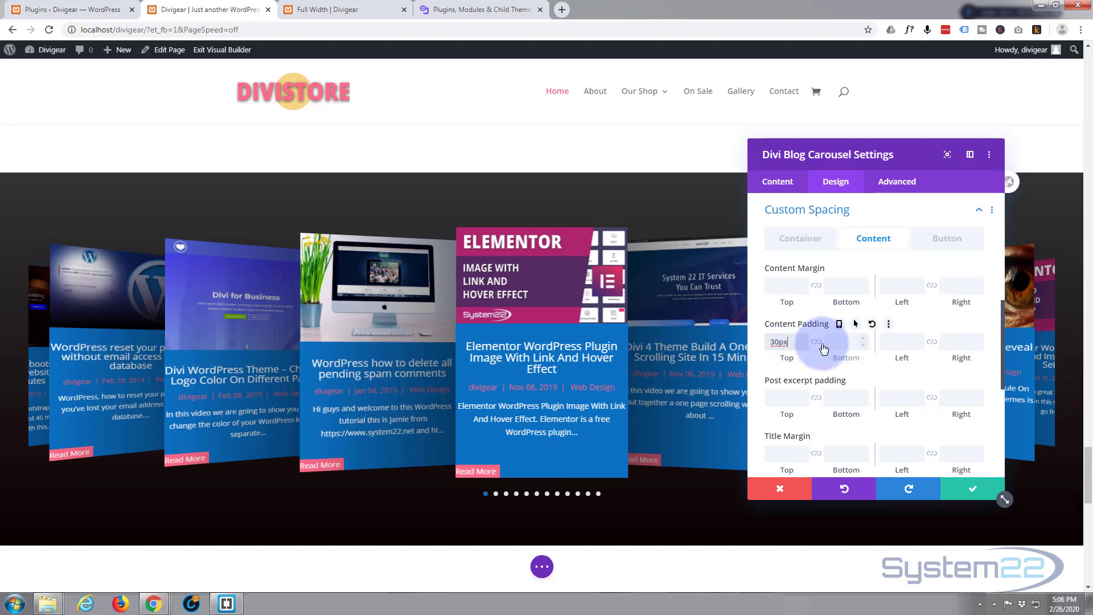
click(818, 343)
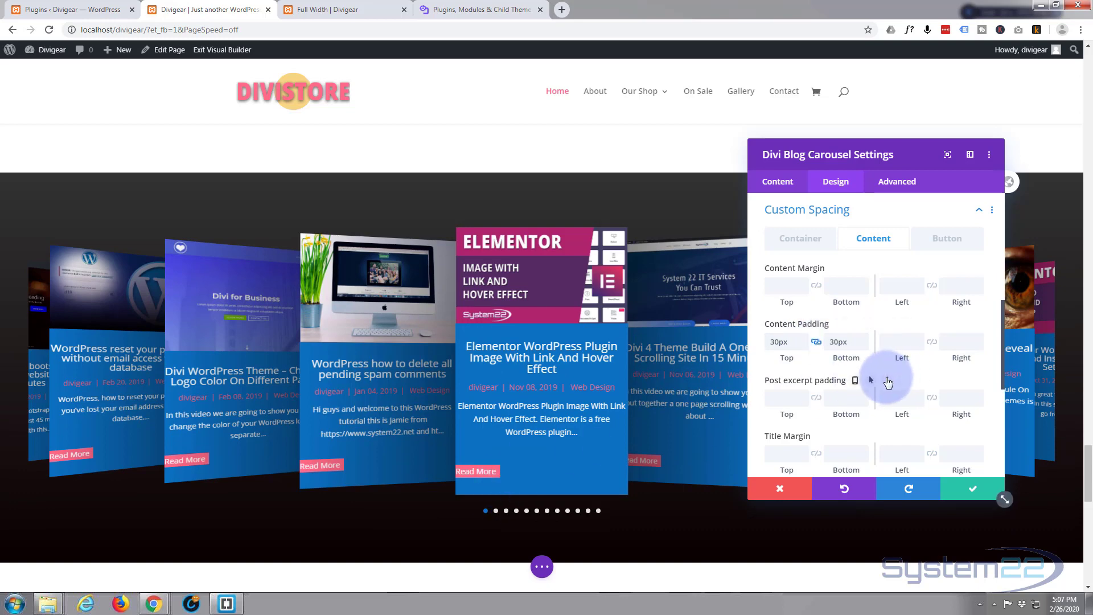
click(903, 344)
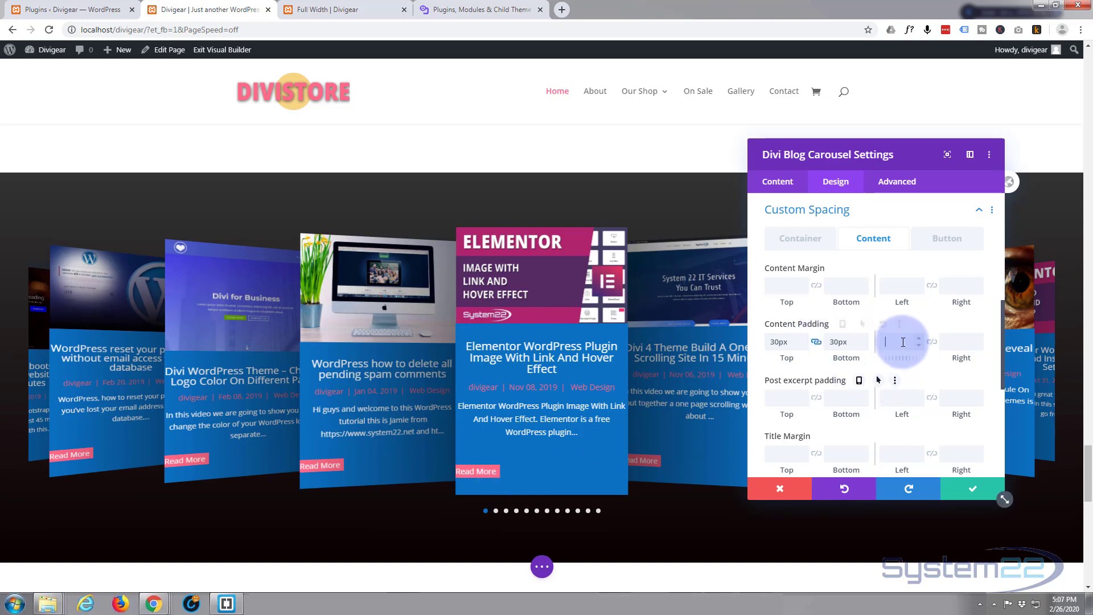
text(15)
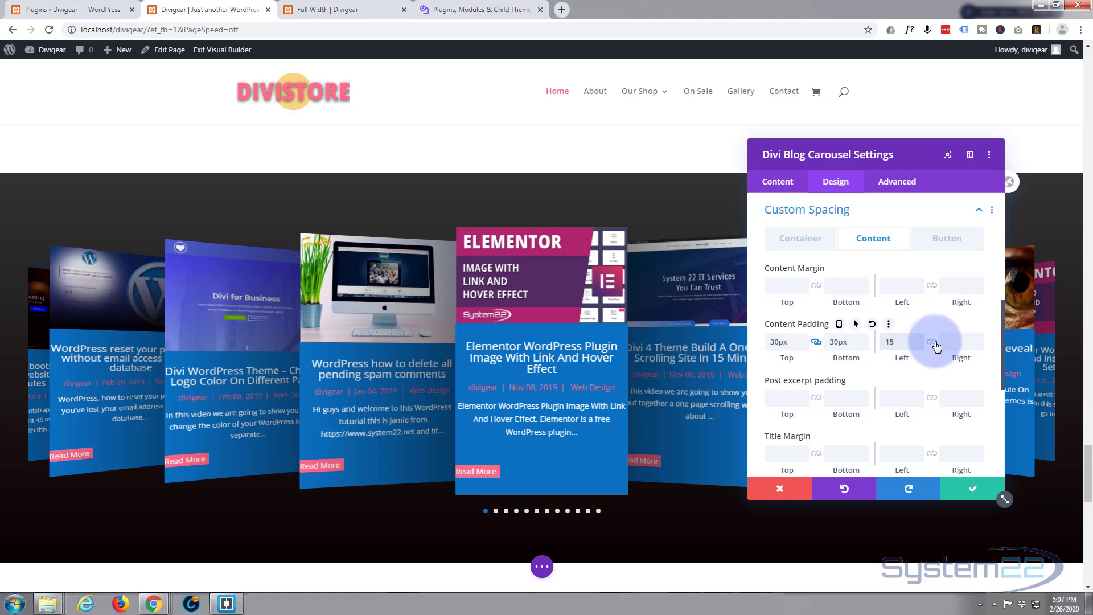
click(932, 343)
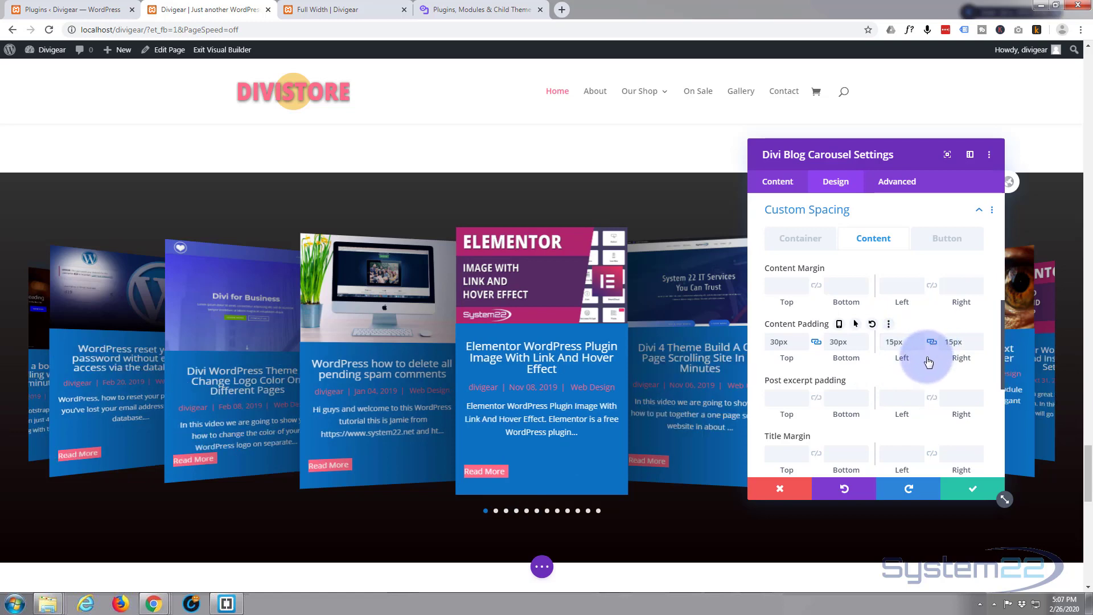
scroll(913, 365, down, 5)
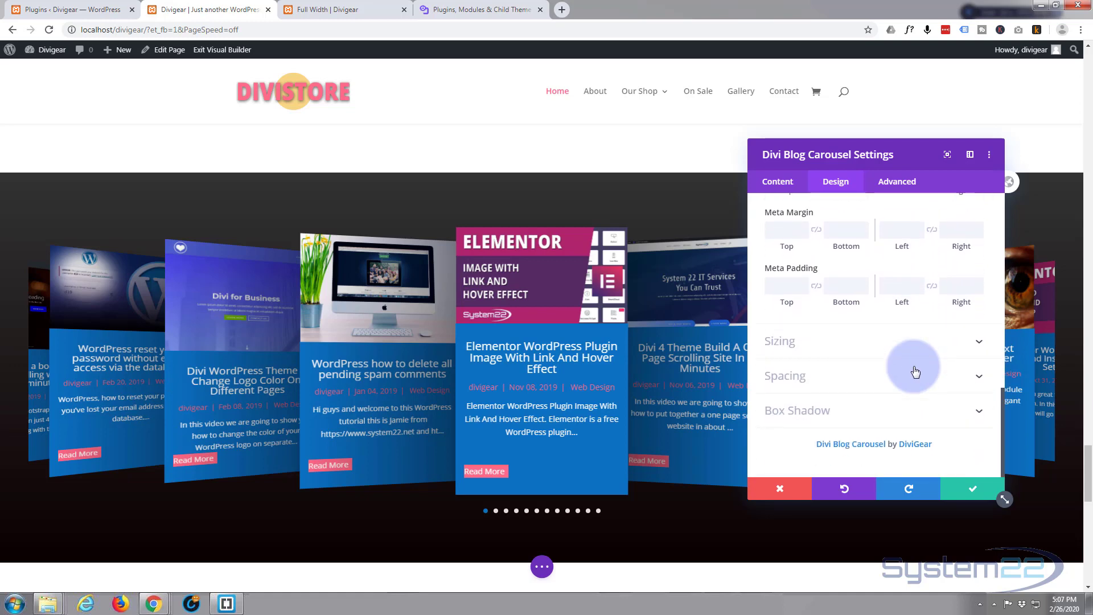
scroll(913, 370, up, 7)
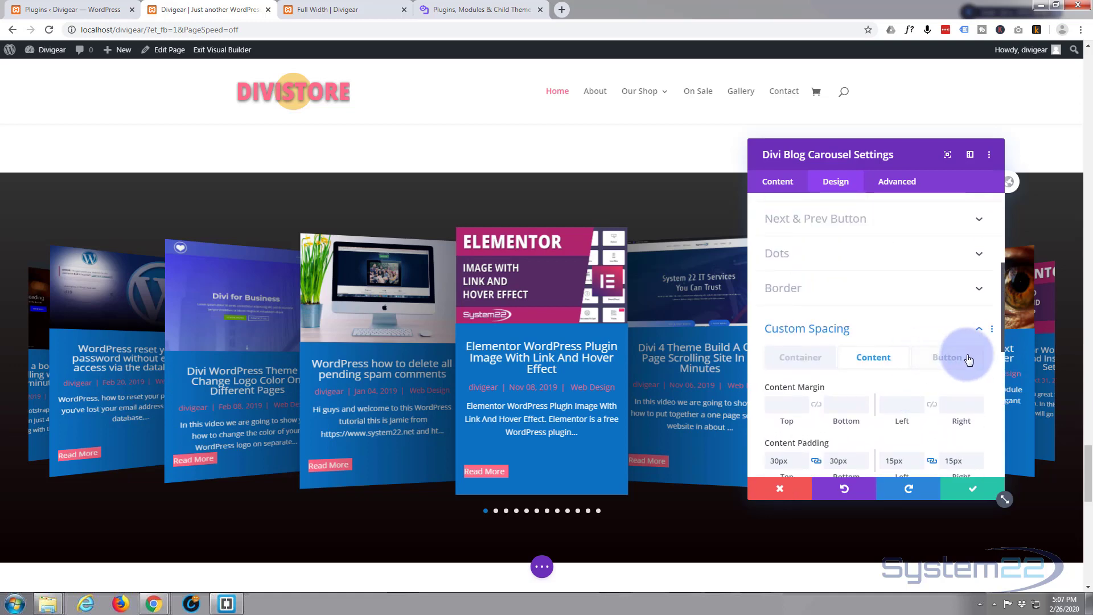
In Custom Spacing > Button, set linked padding: 10px top/bottom and 20px left/right
click(950, 359)
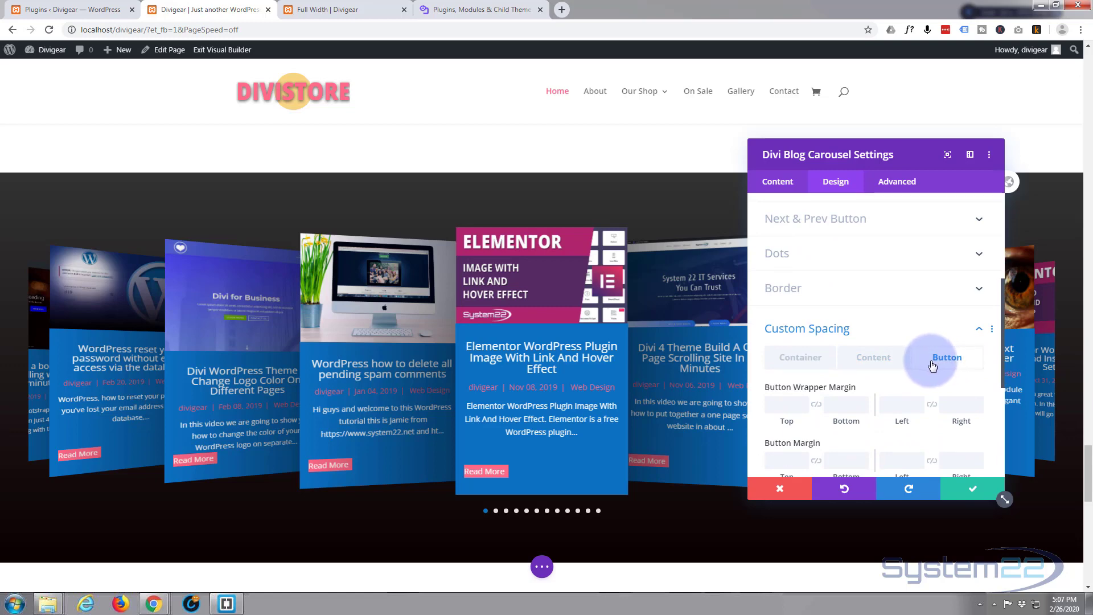
scroll(811, 377, down, 2)
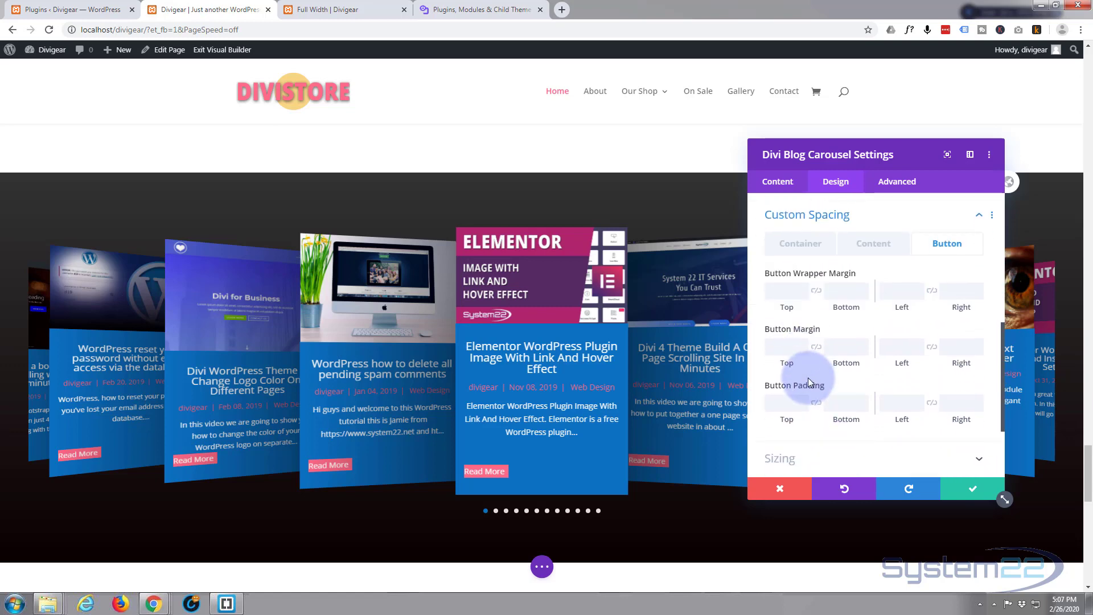
scroll(830, 349, down, 1)
click(829, 350)
click(786, 351)
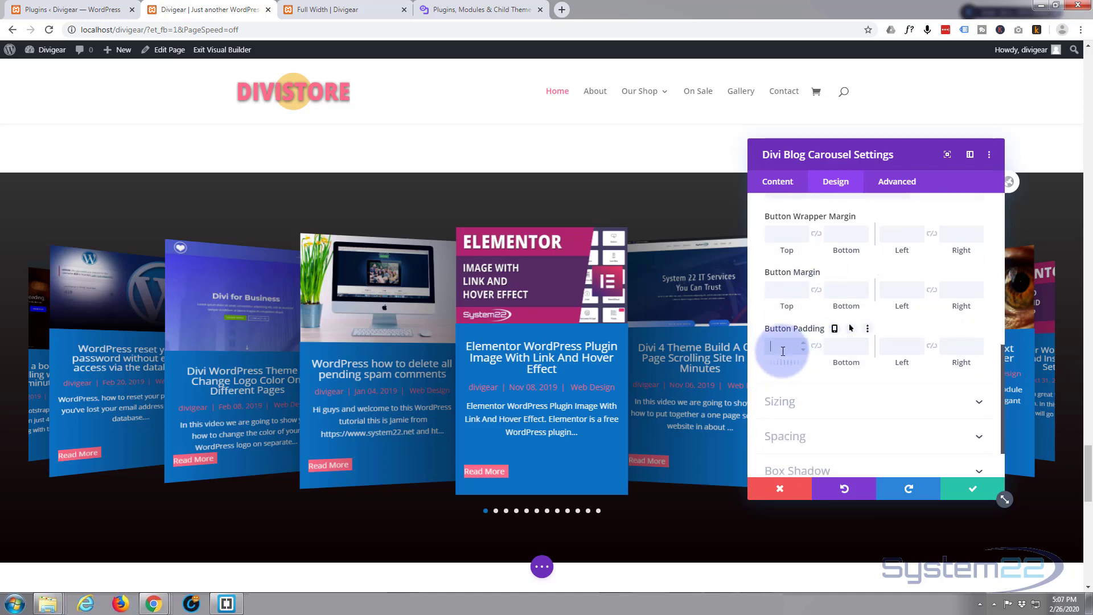
text(10)
click(817, 346)
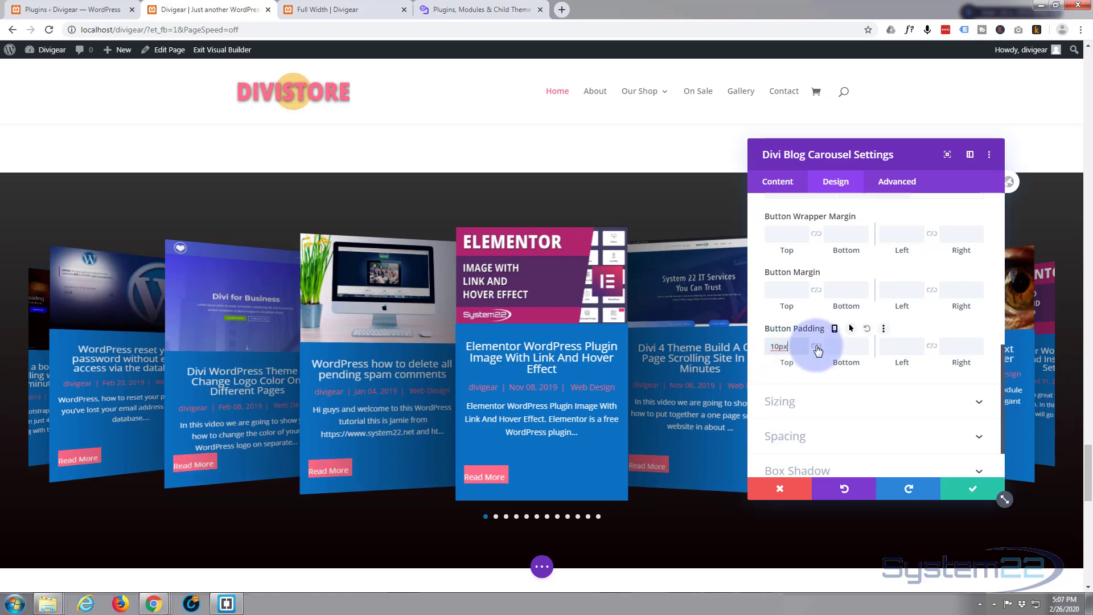
click(900, 346)
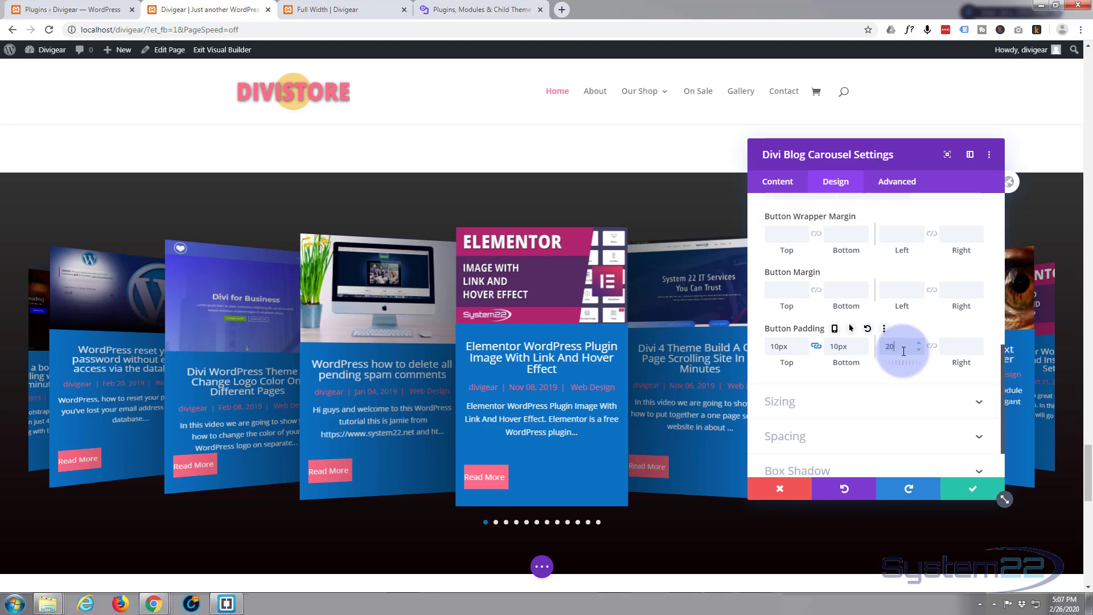
text(20)
click(931, 346)
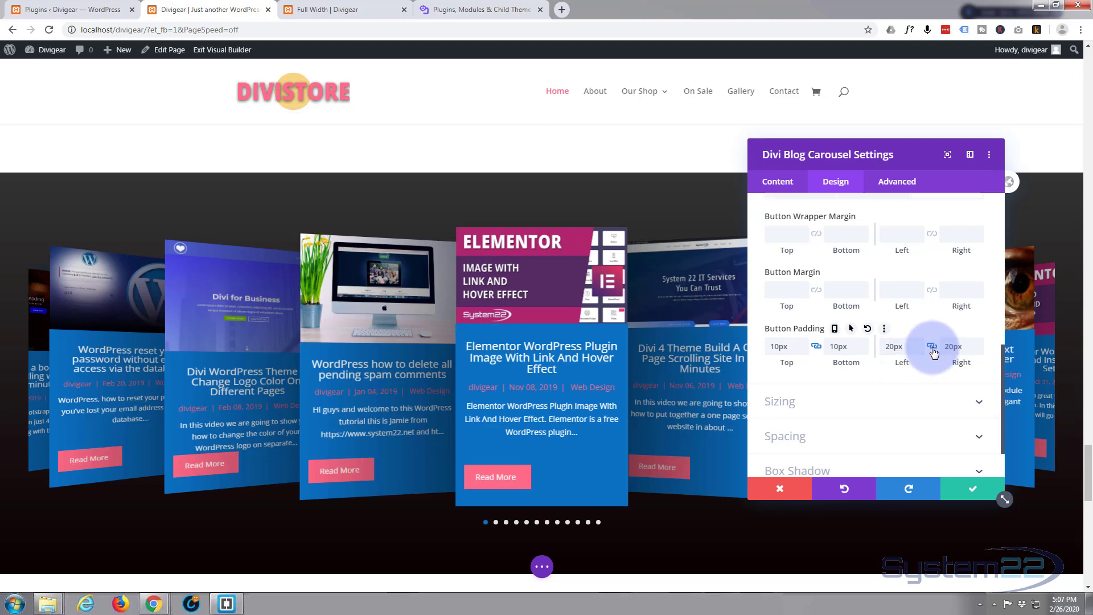
scroll(911, 365, up, 5)
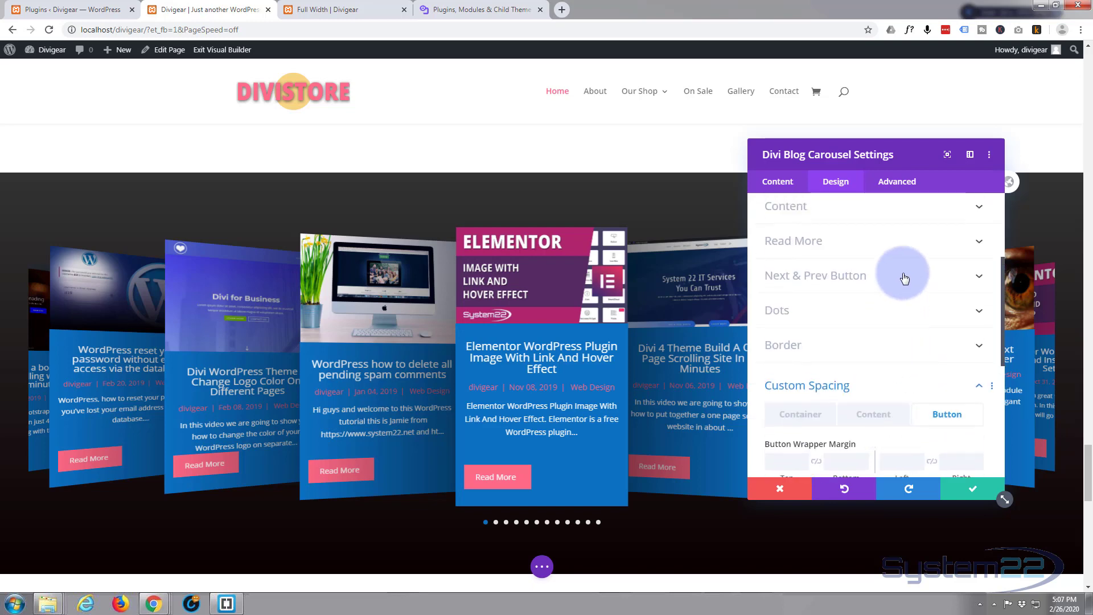
Set the Read More buttons' alignment to center in Design > Read More
click(915, 242)
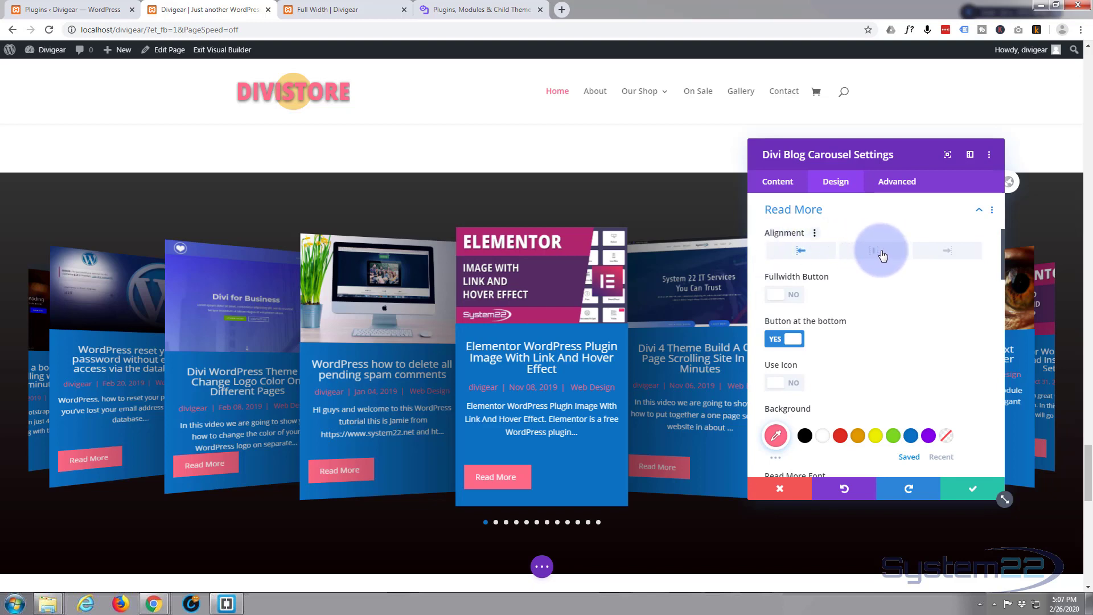
click(883, 256)
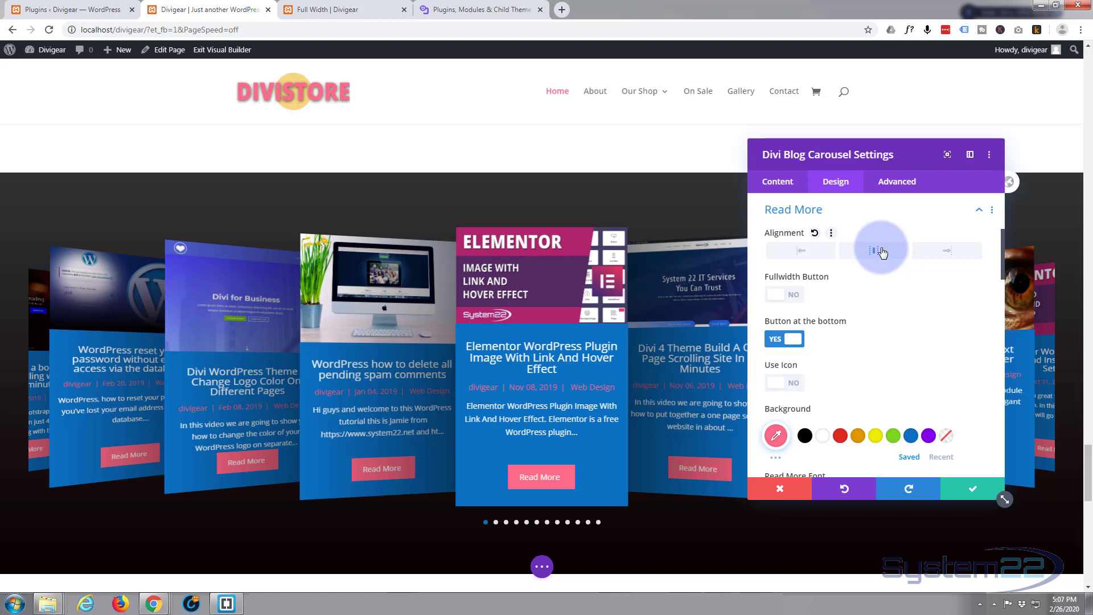
scroll(845, 336, down, 5)
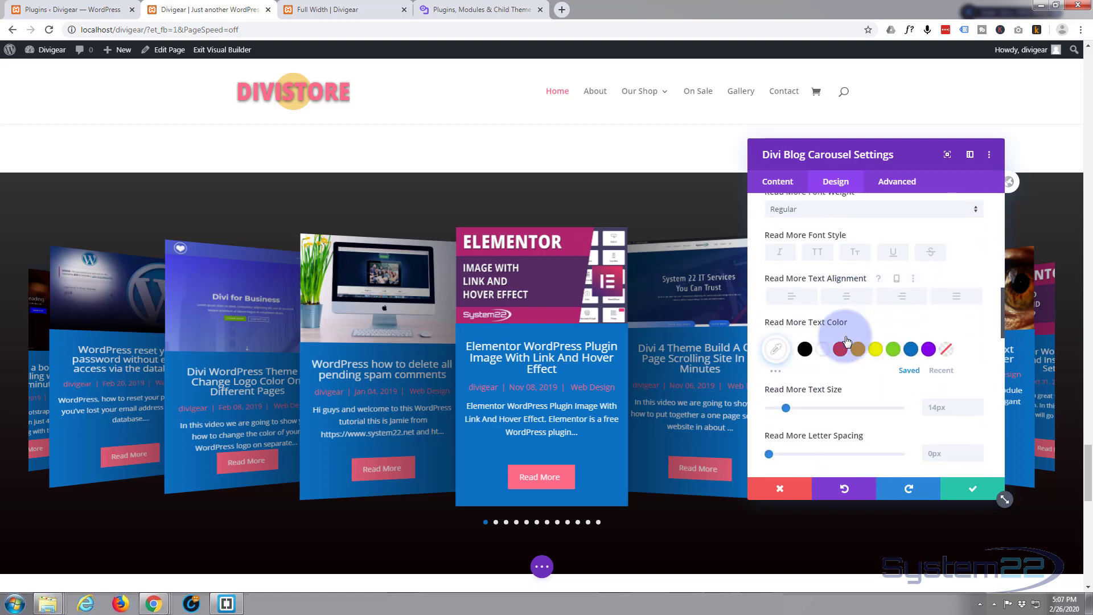
scroll(846, 340, down, 6)
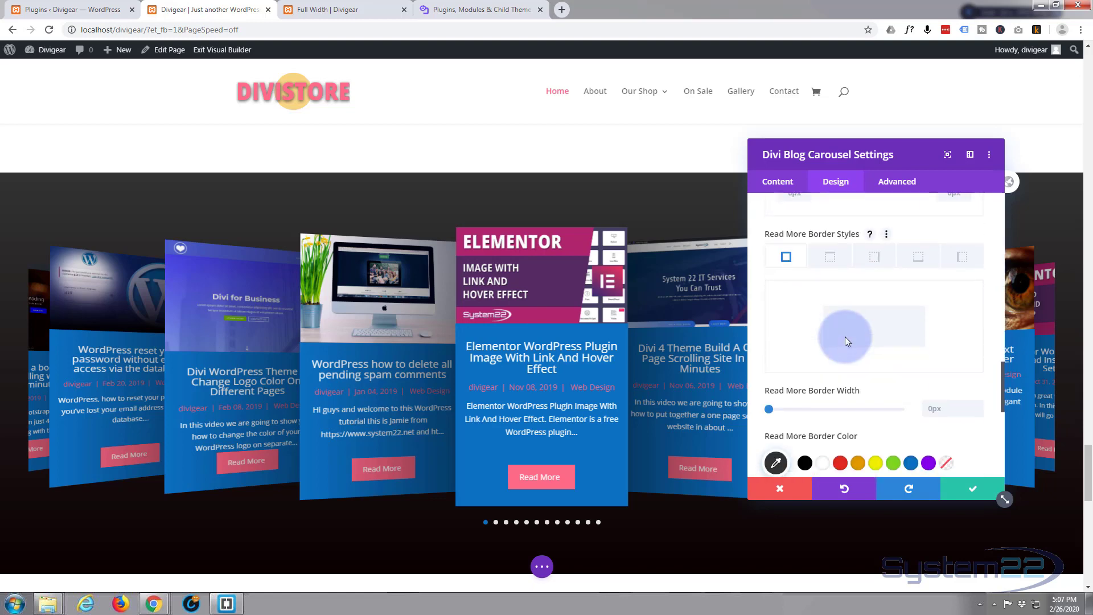
scroll(845, 336, down, 4)
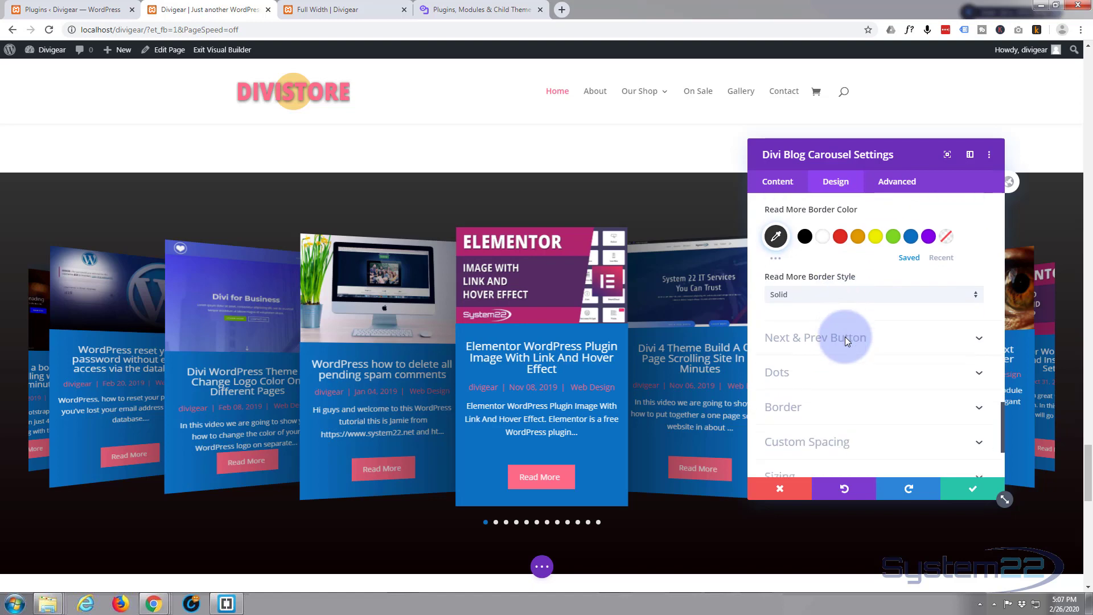
scroll(846, 340, down, 1)
scroll(846, 342, down, 1)
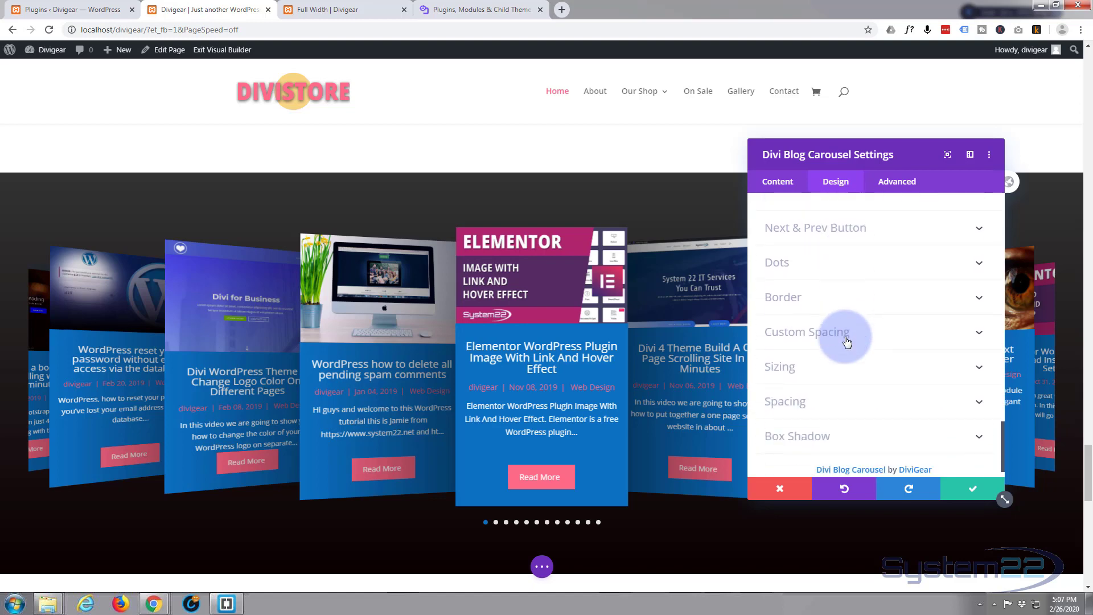
scroll(846, 342, down, 1)
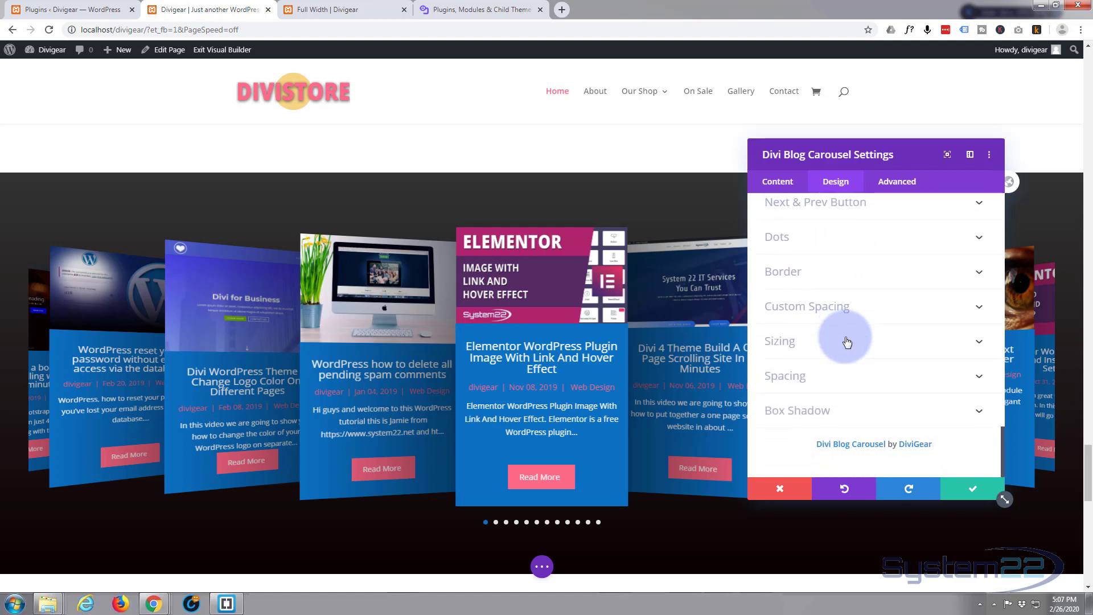
click(895, 183)
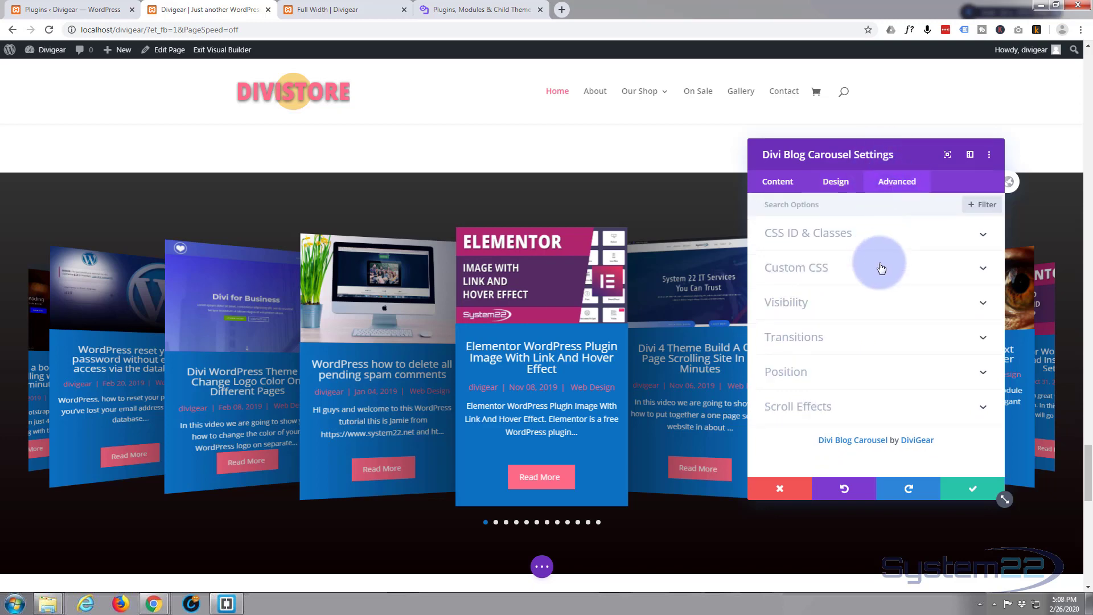
Save the carousel, exit Visual Builder, and scroll to the blue carousel on the live homepage
click(971, 497)
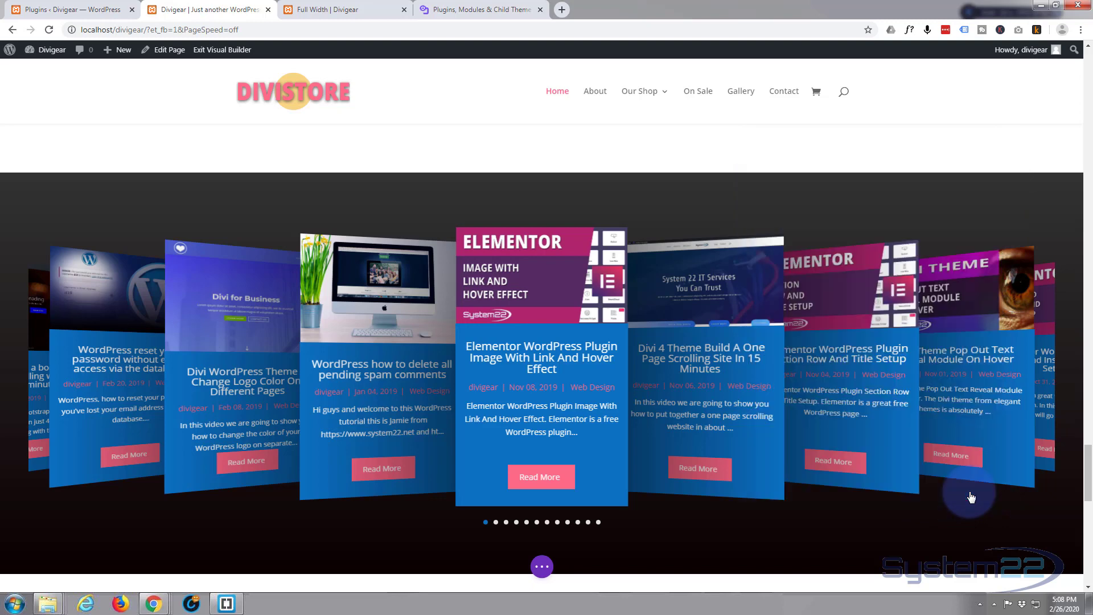
click(543, 566)
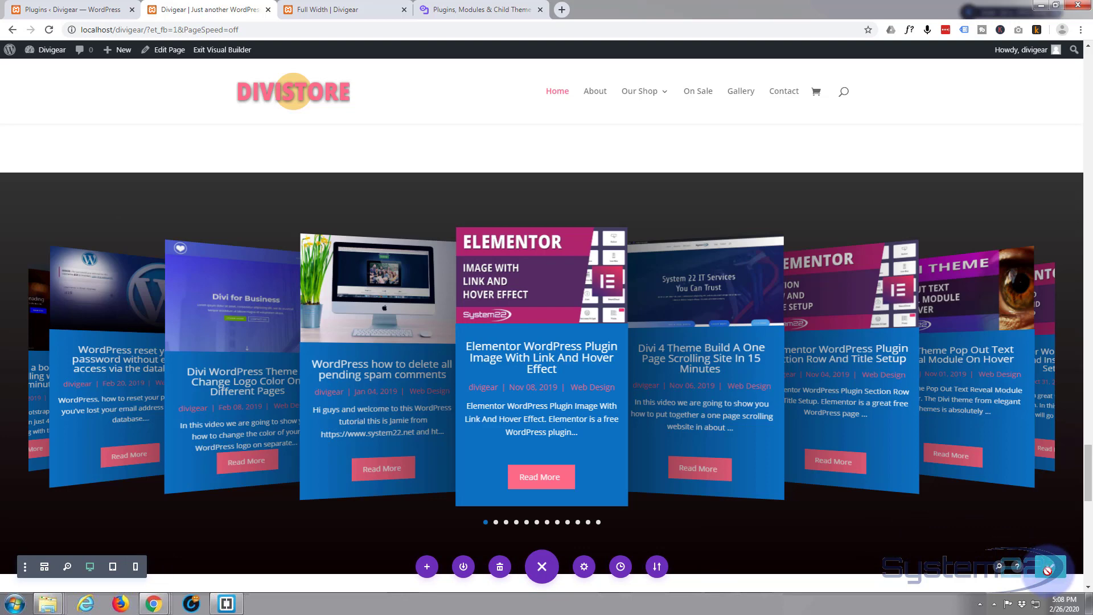
click(215, 50)
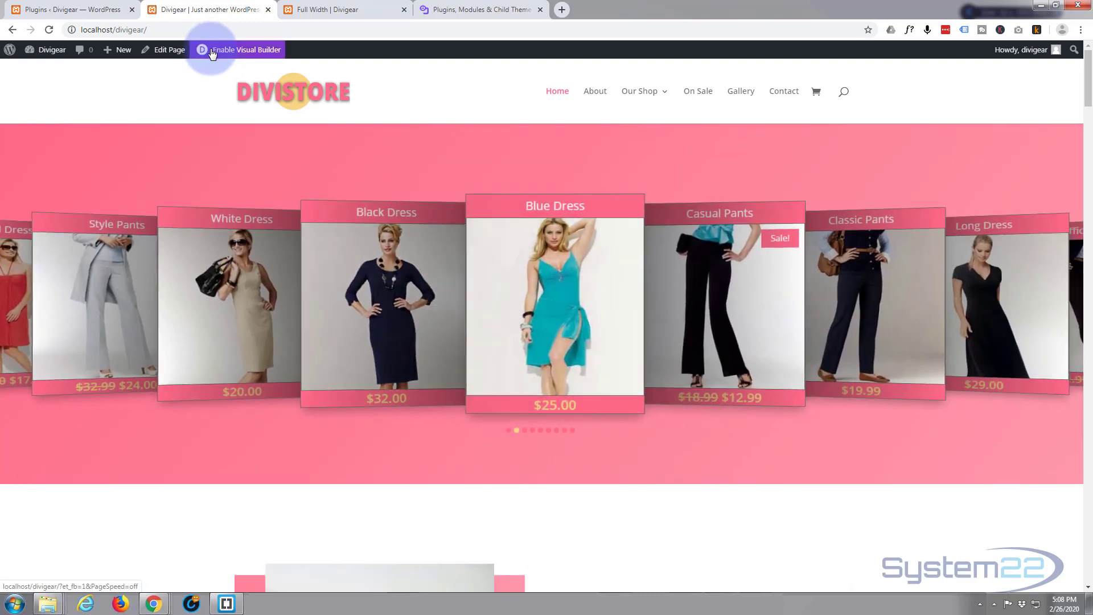
scroll(94, 113, down, 10)
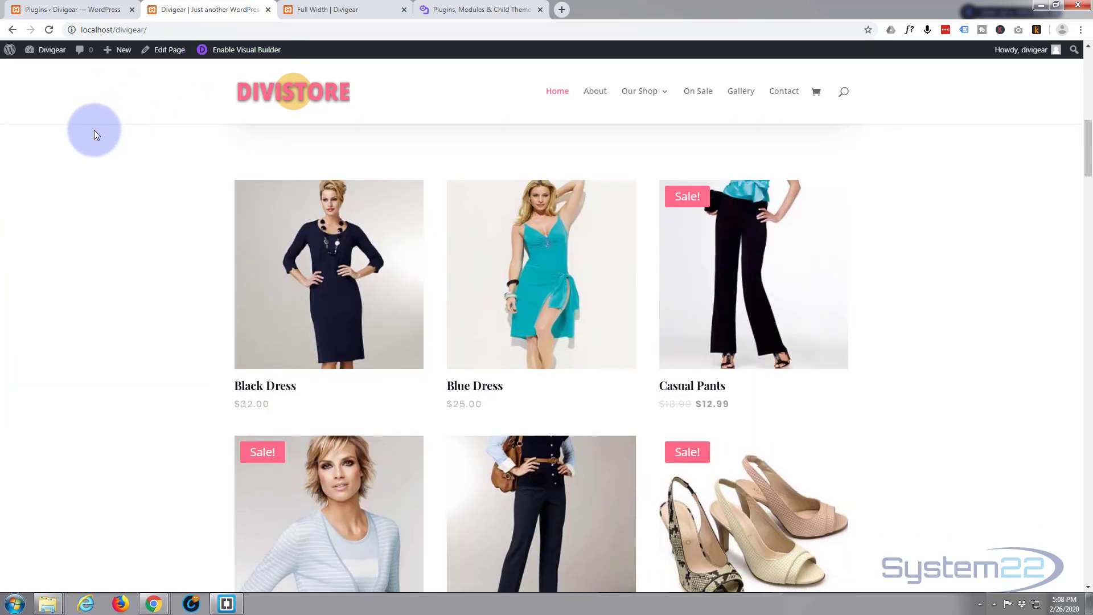
scroll(94, 131, down, 20)
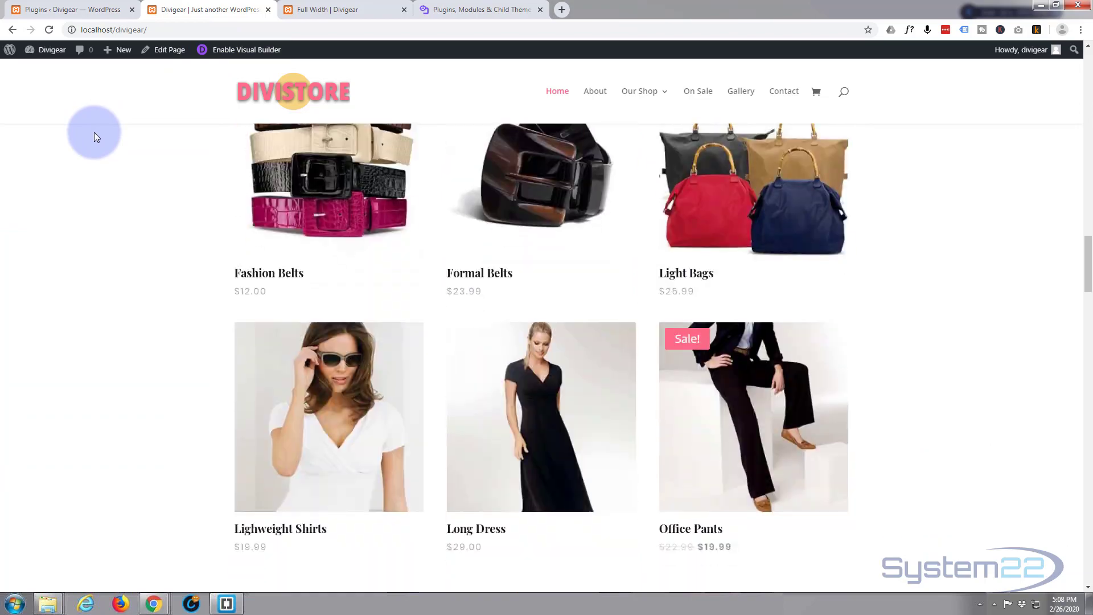
scroll(94, 133, down, 20)
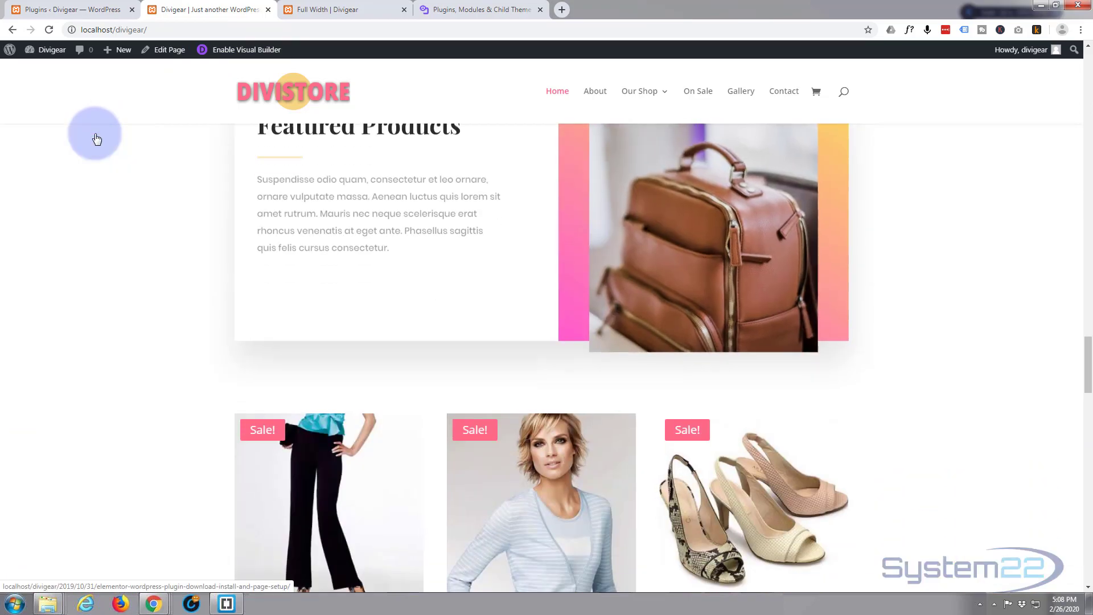
scroll(94, 133, down, 20)
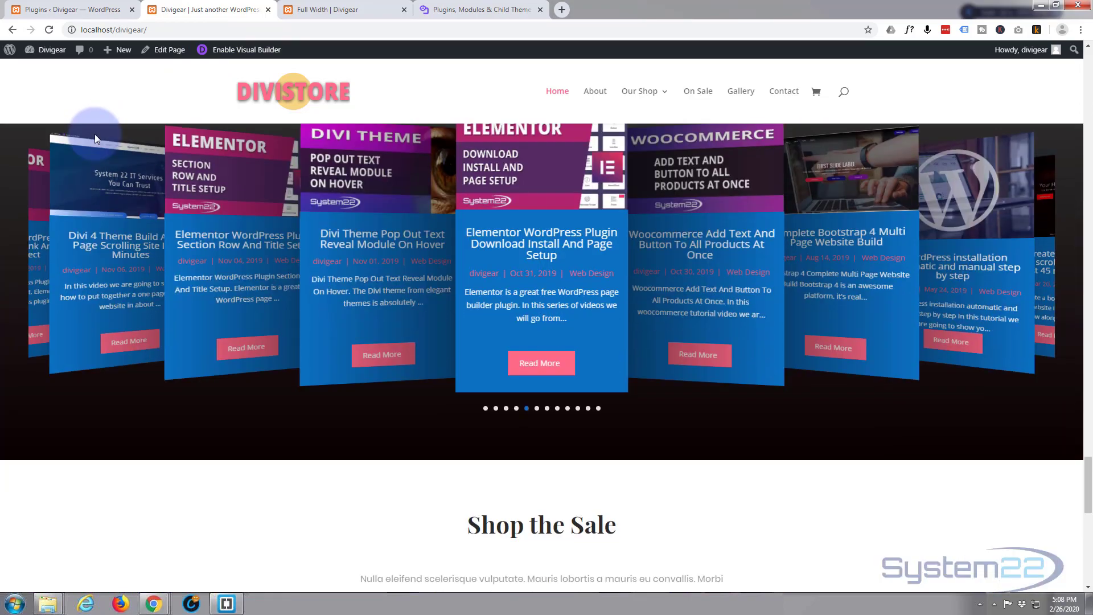
Cycle the carousel through the WordPress installation, Divi Pop Out Text and Elementor Section Row posts, then back to the first slide
scroll(95, 145, up, 1)
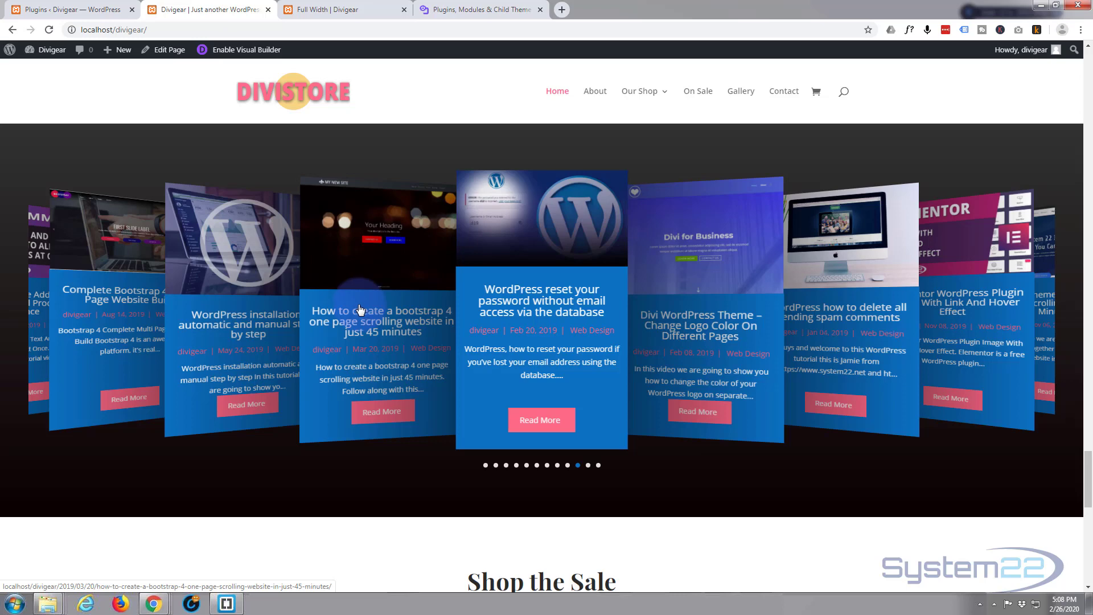
click(558, 465)
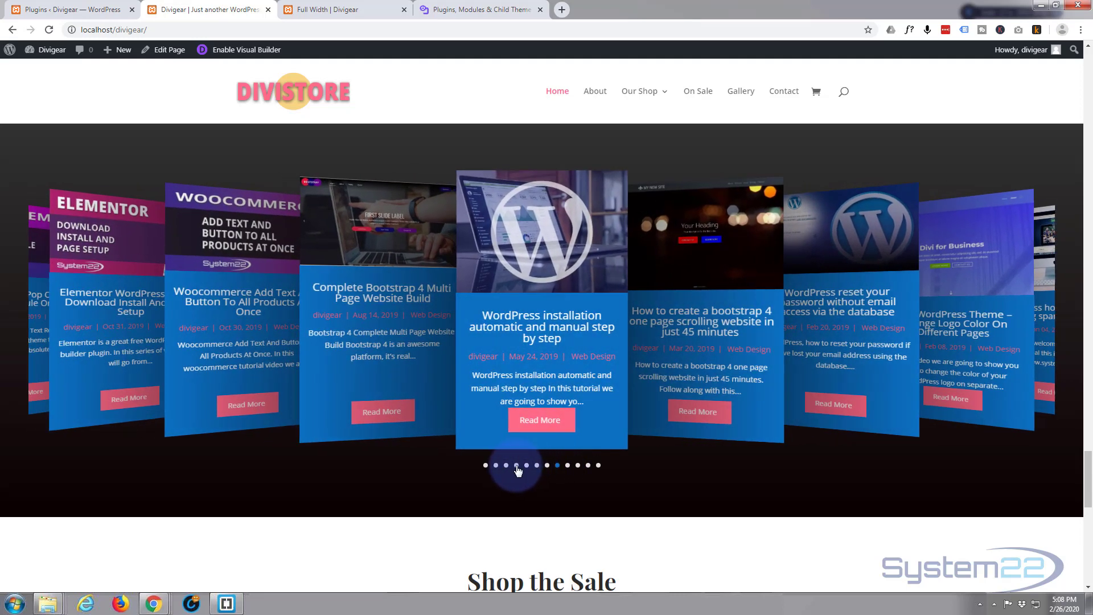
click(516, 465)
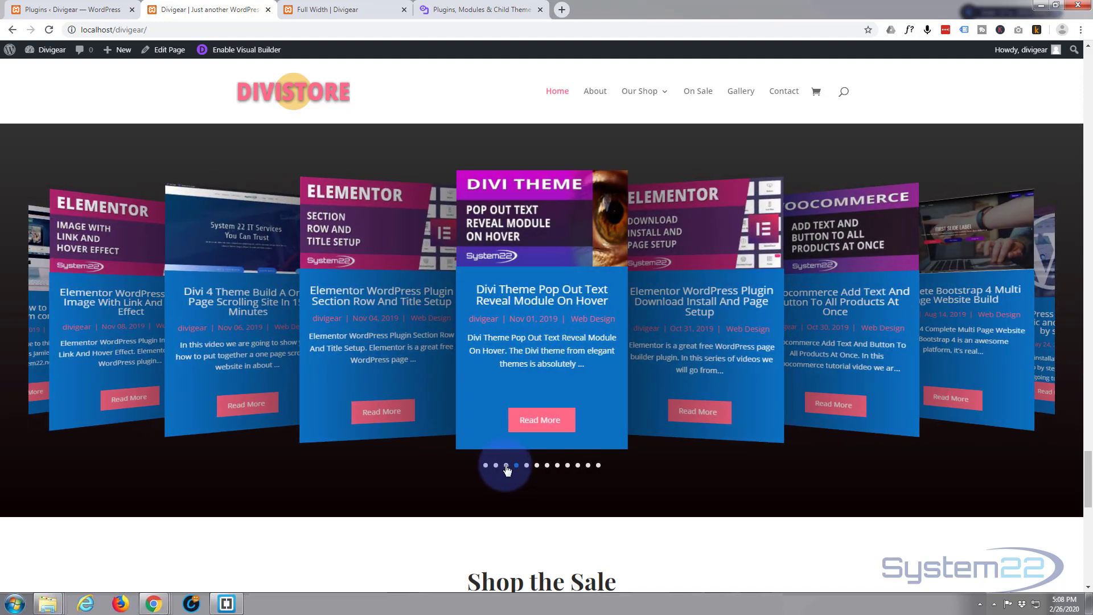
click(506, 465)
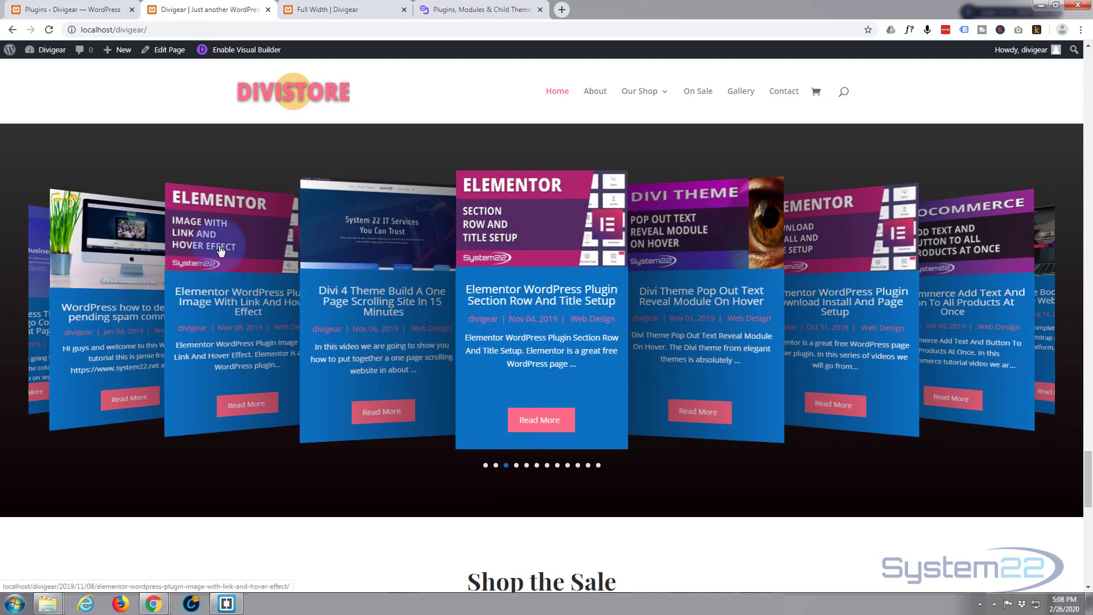
click(221, 251)
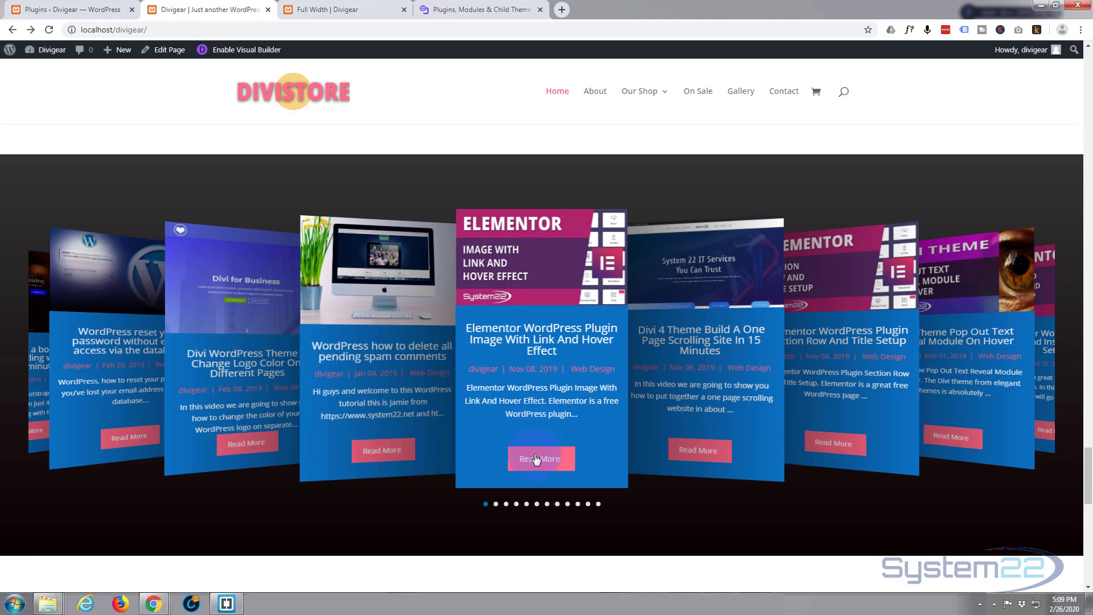
Follow the Read More link on the centred Elementor hover-effect post card
click(541, 464)
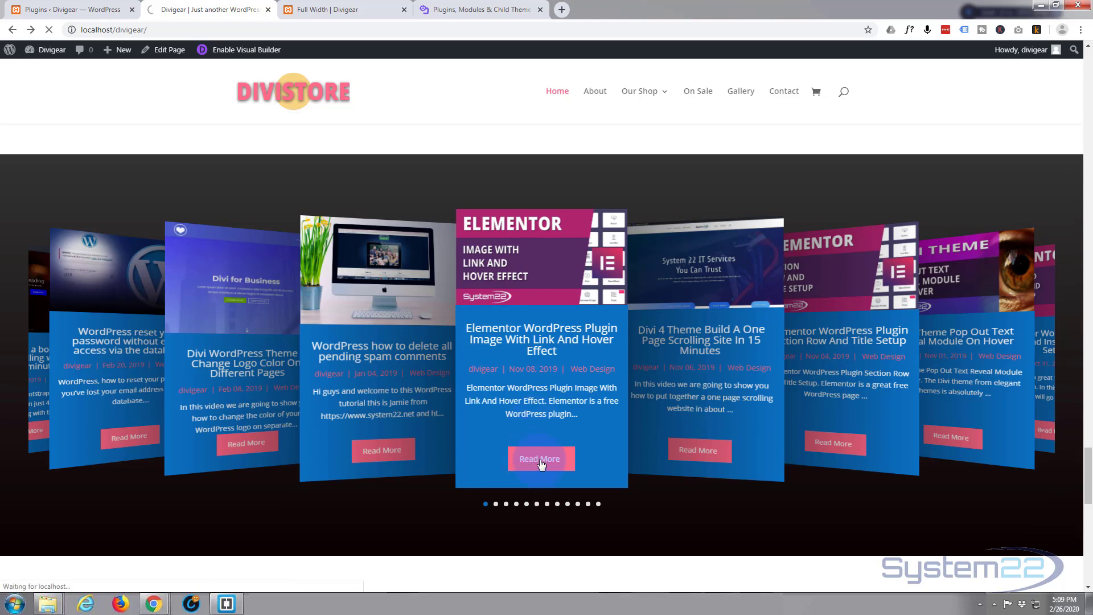